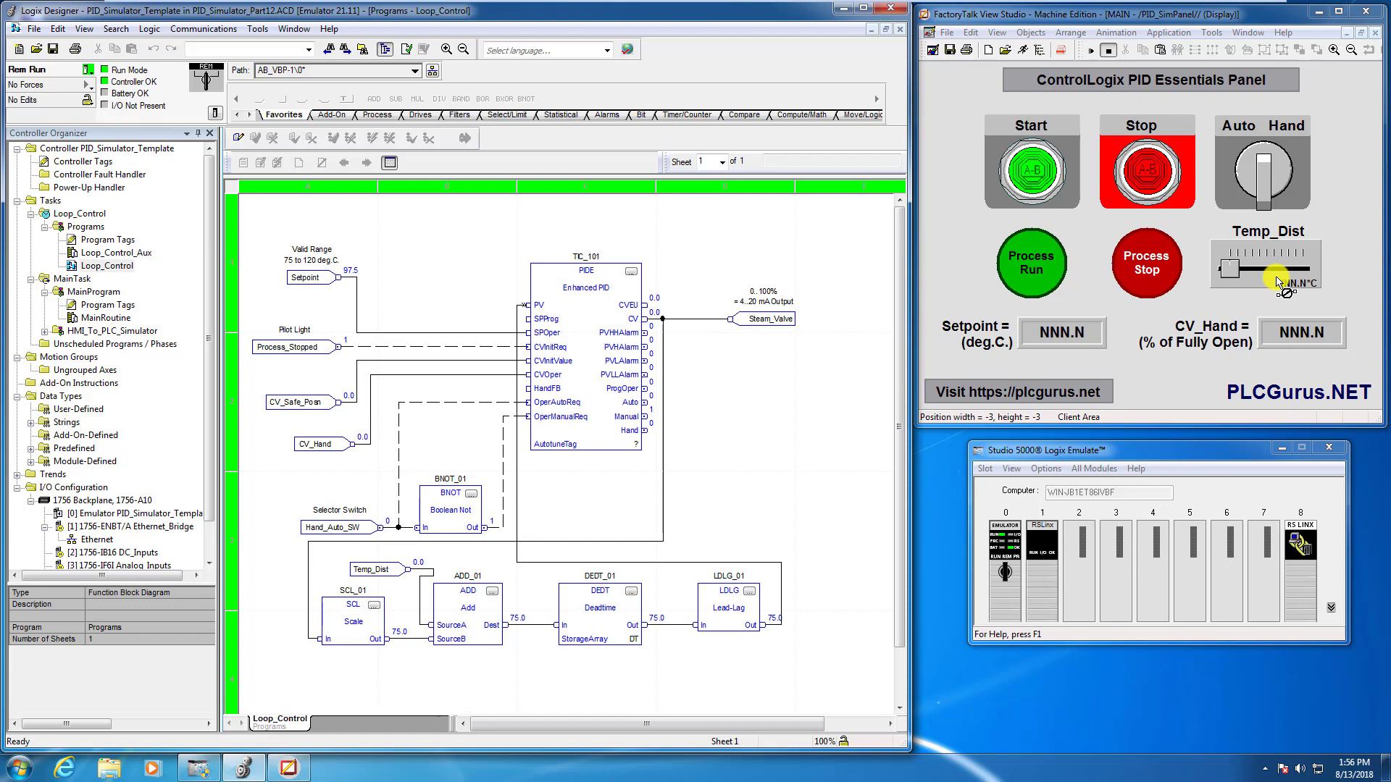
- Set the TIC_101 PIDE block's proportional gain to 3.3 and its integral gain to 0.08 min/repeat
left_click(633, 271)
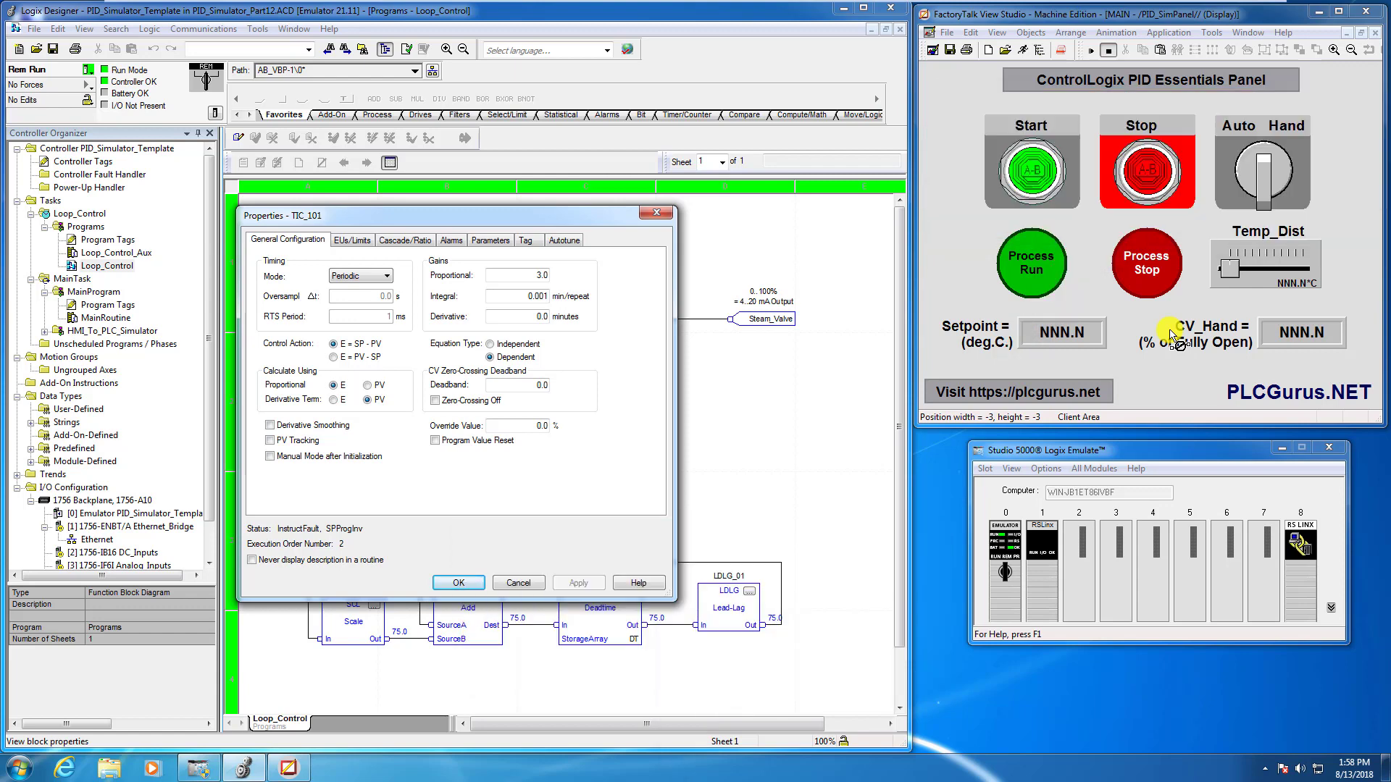
left_click(656, 212)
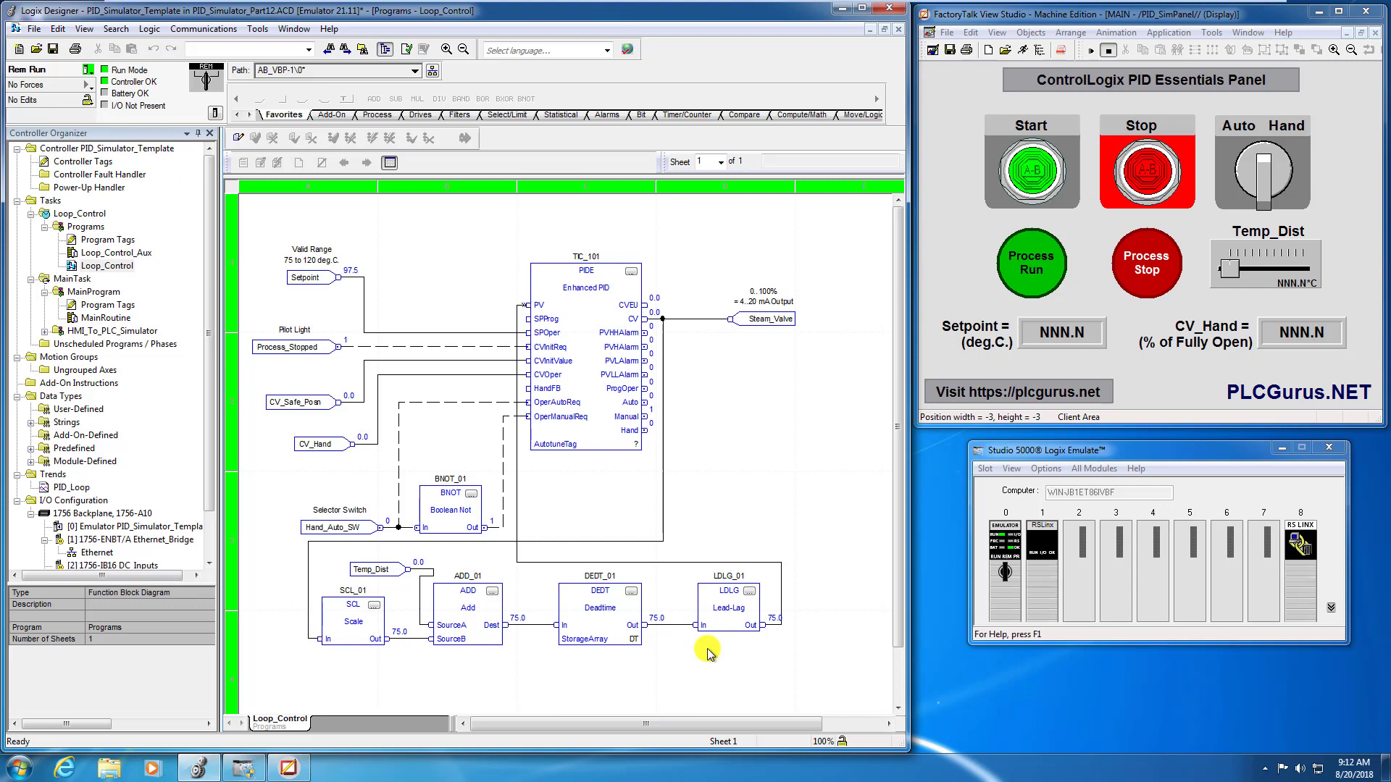
left_click(630, 273)
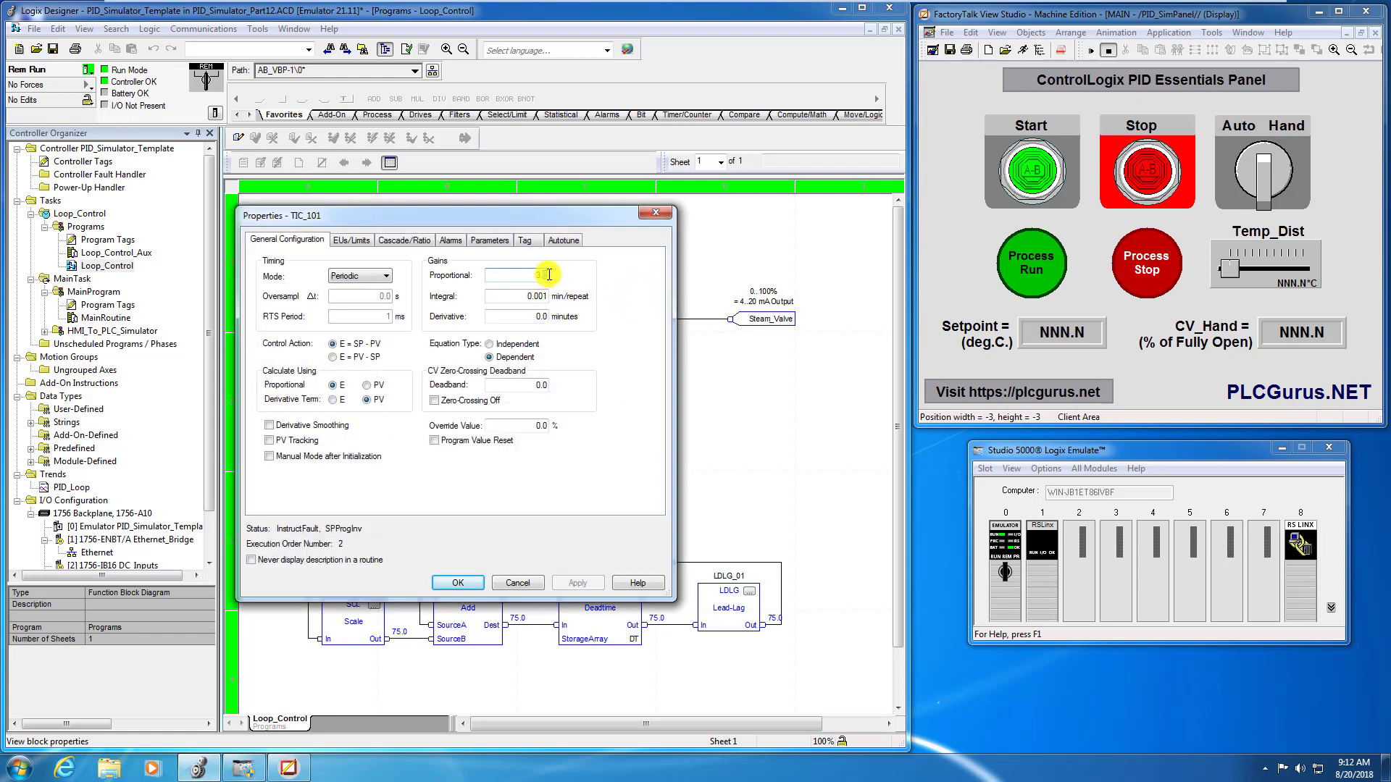
type("3.3")
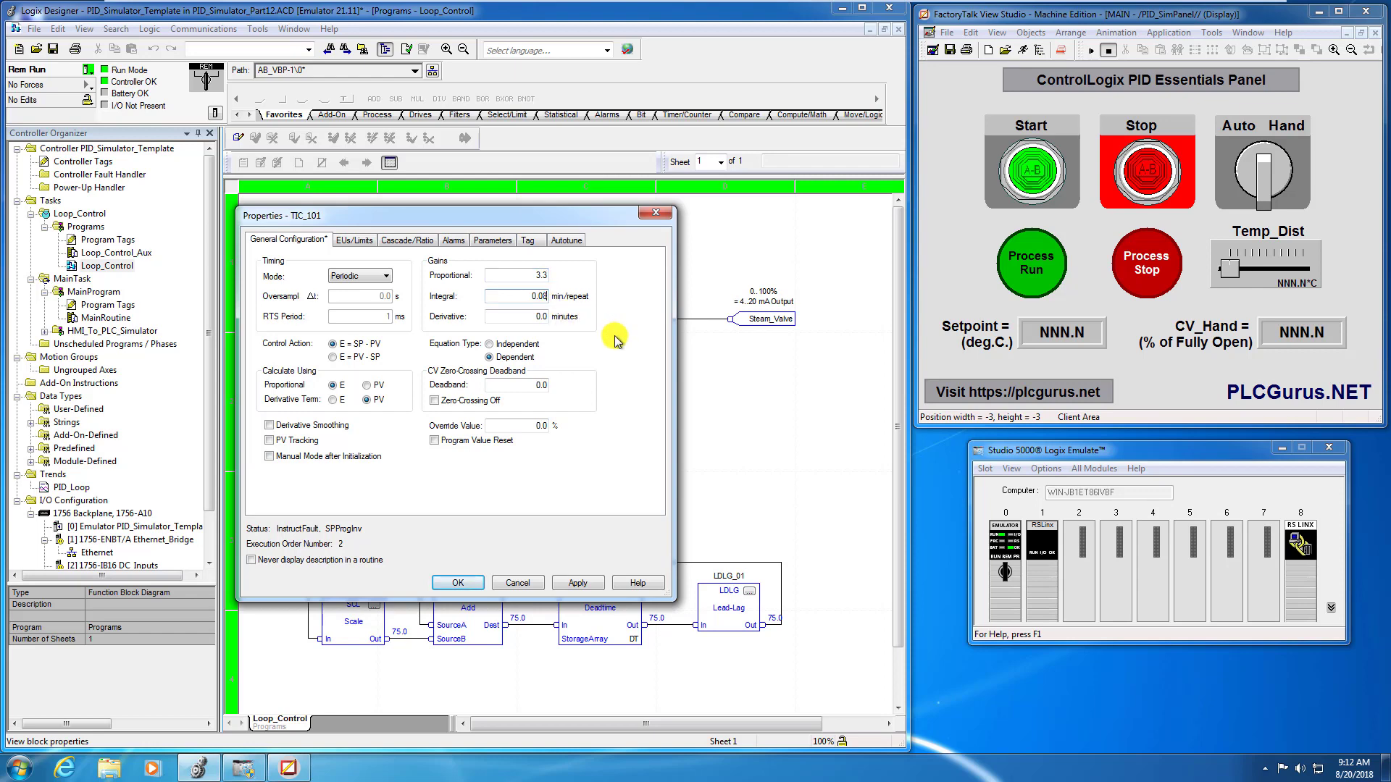
left_click(578, 583)
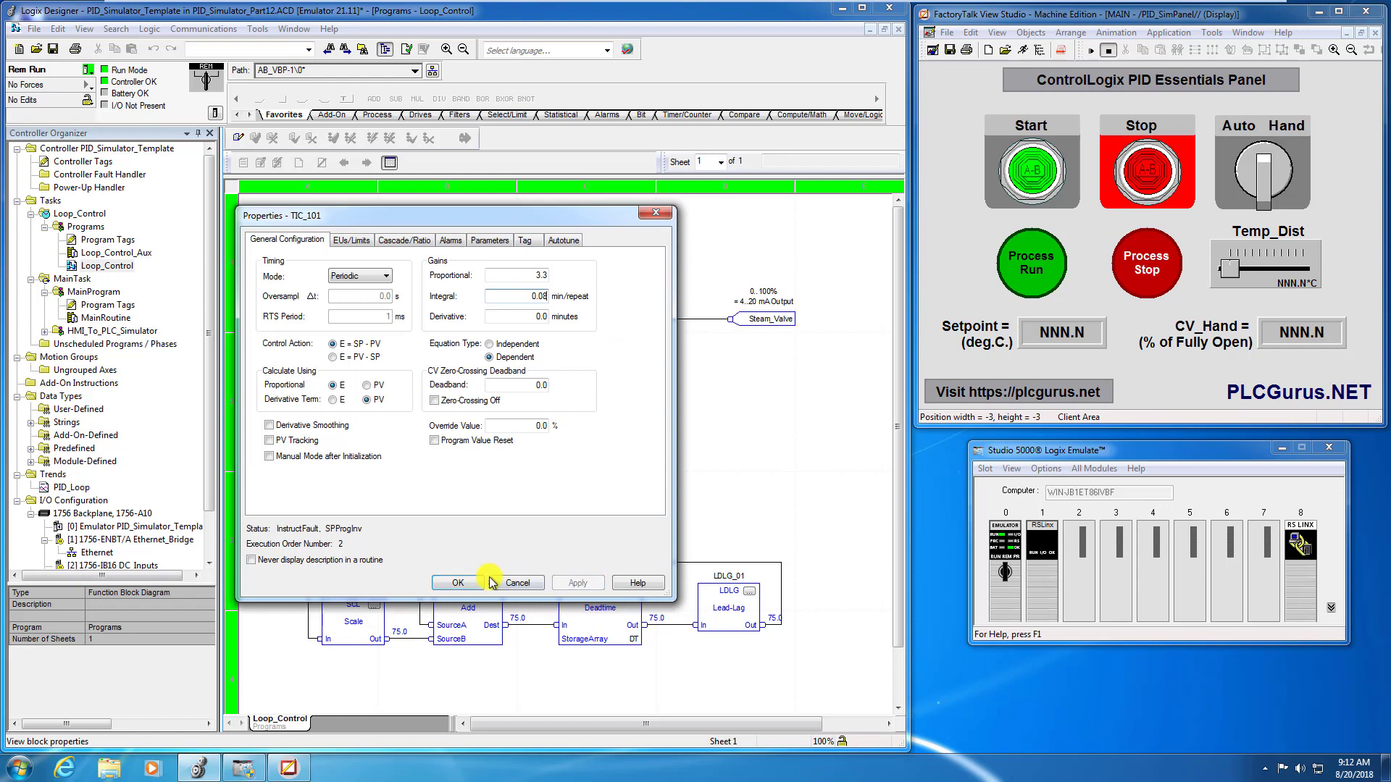
left_click(458, 582)
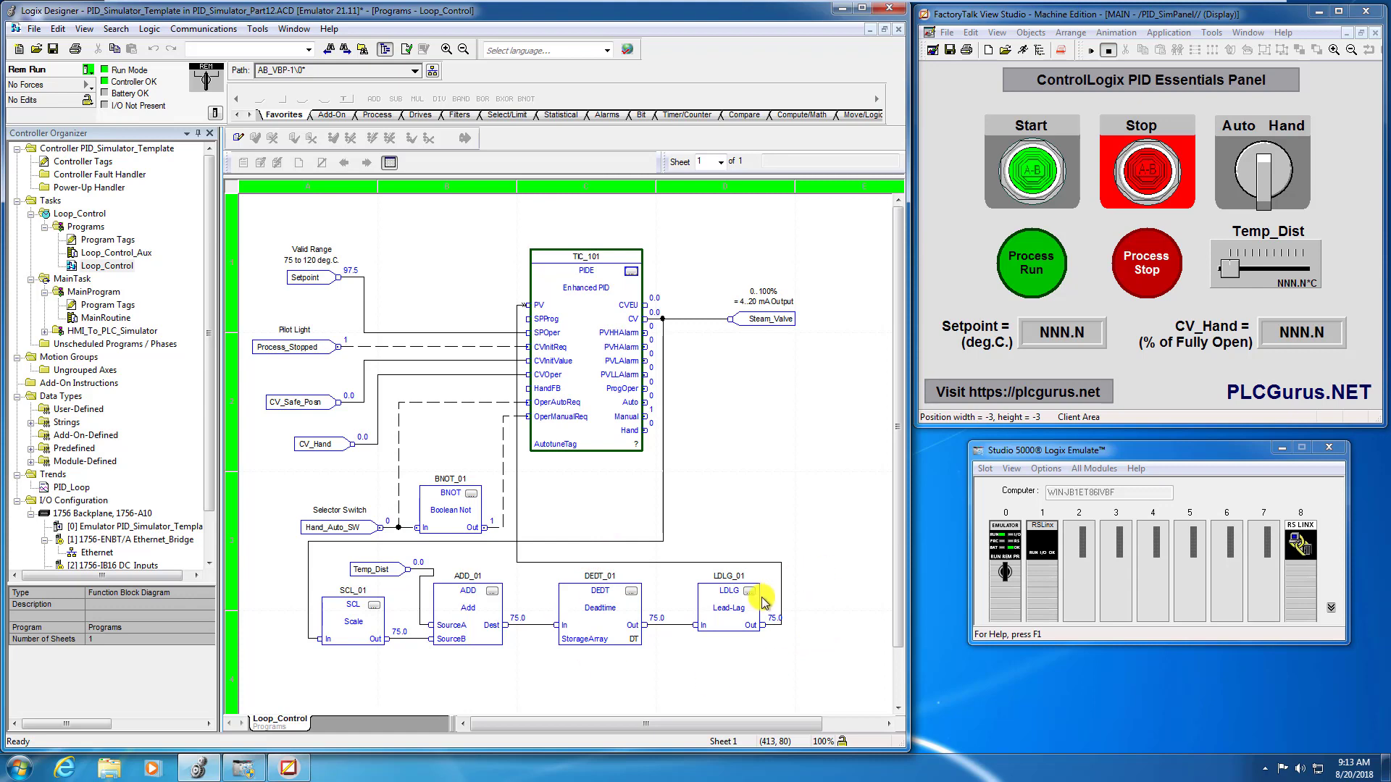
- Set the Deadtime parameter of the DEDT_01 block to 2.0
left_click(631, 591)
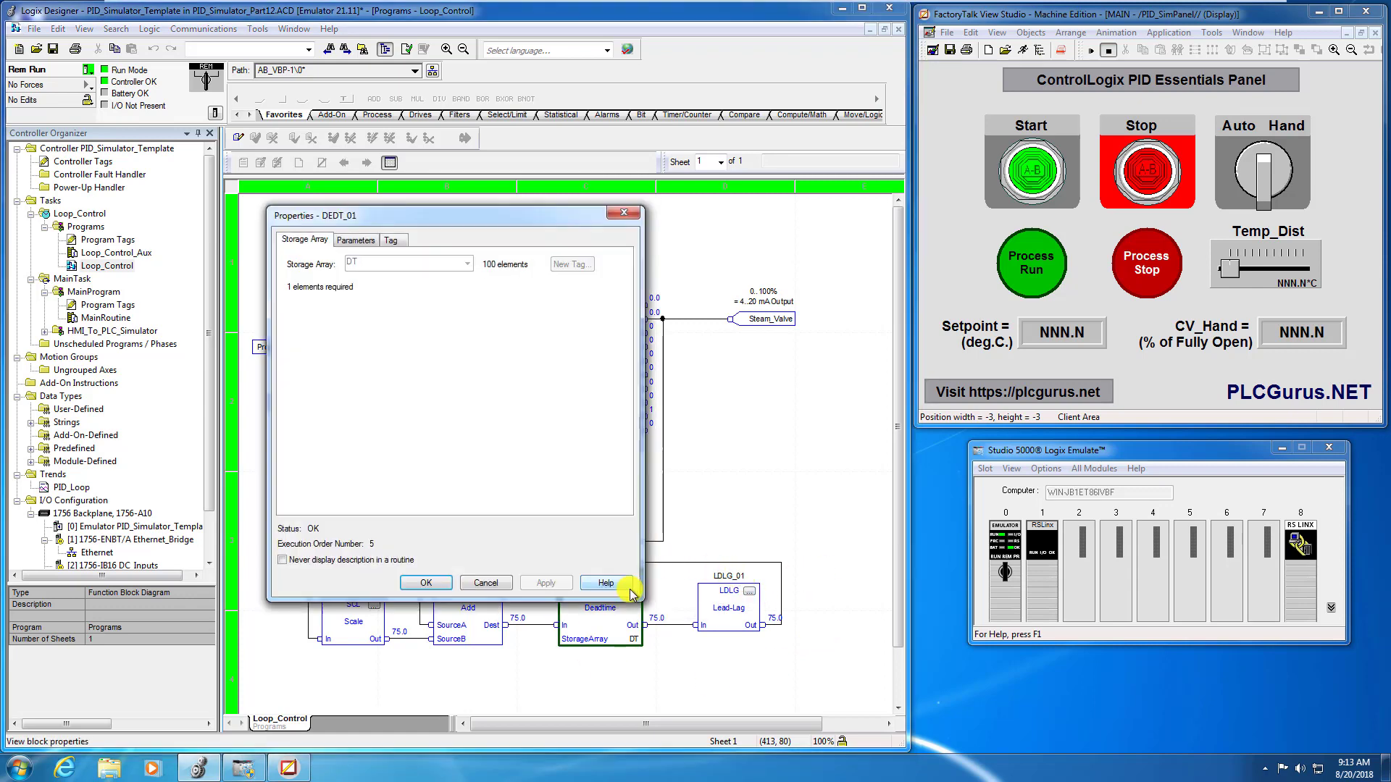
left_click(366, 239)
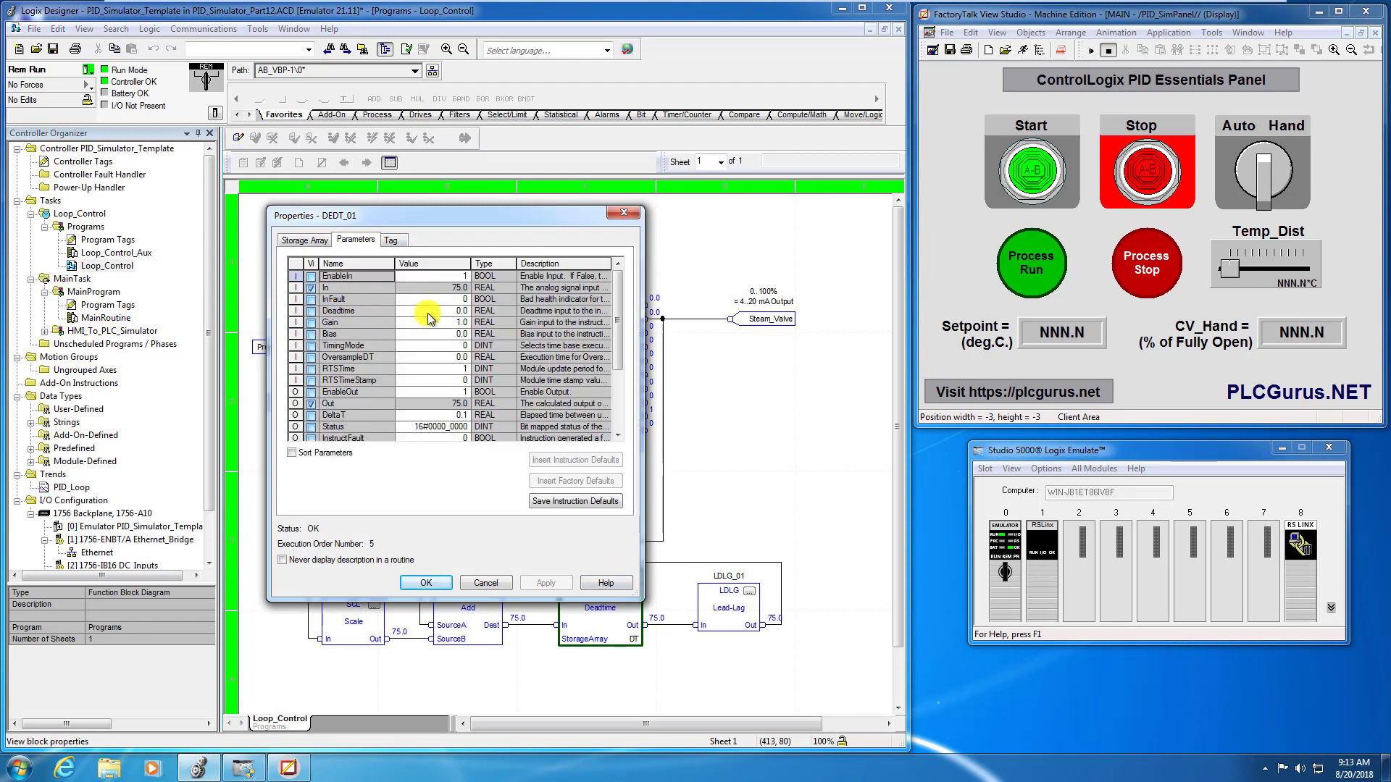
left_click(452, 313)
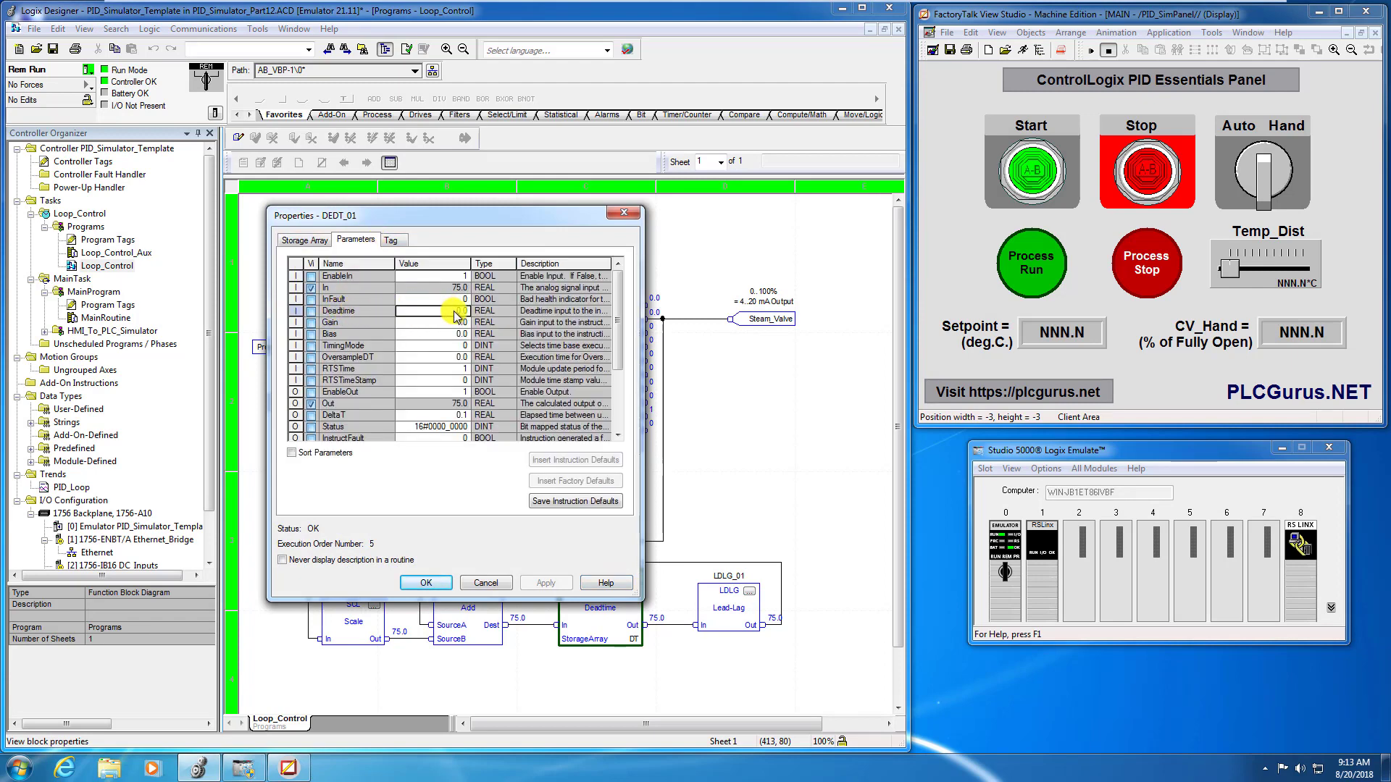
type("2.")
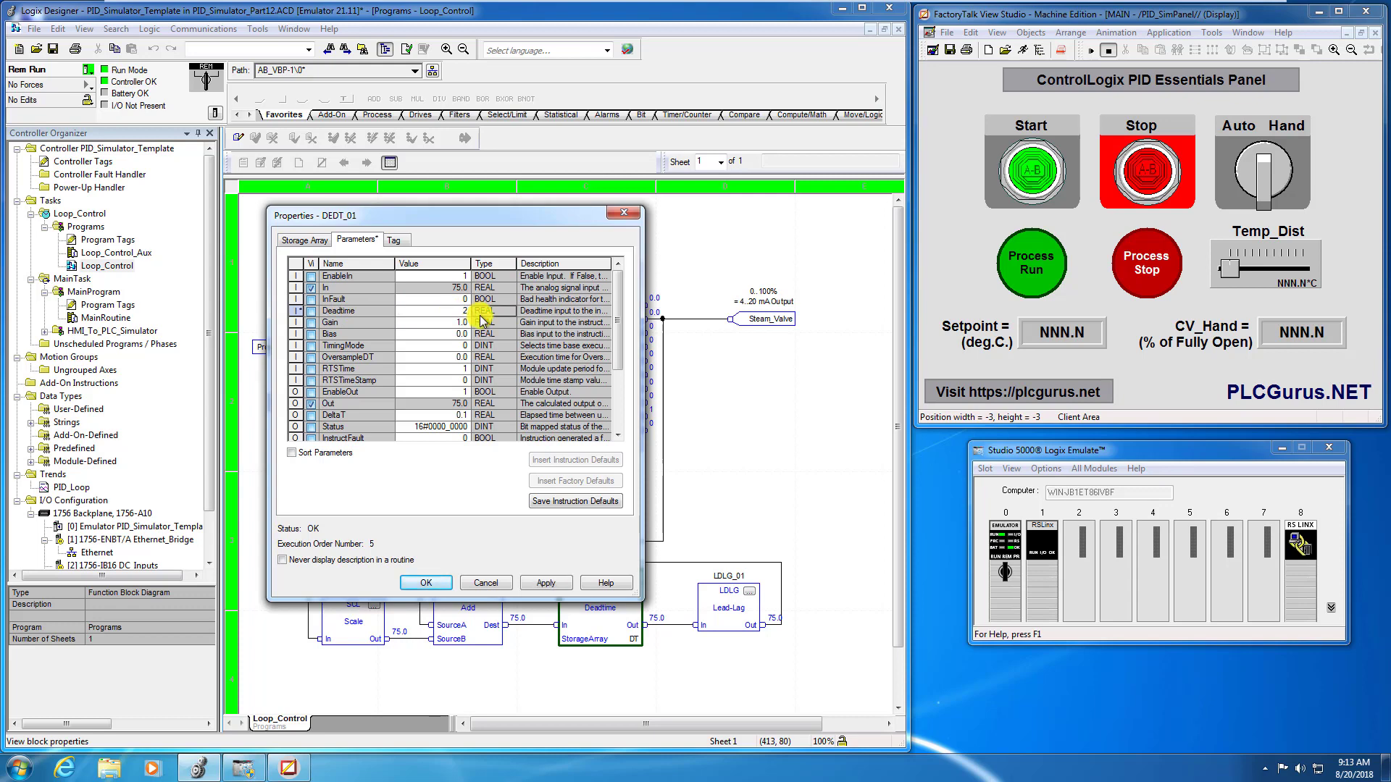
left_click(433, 583)
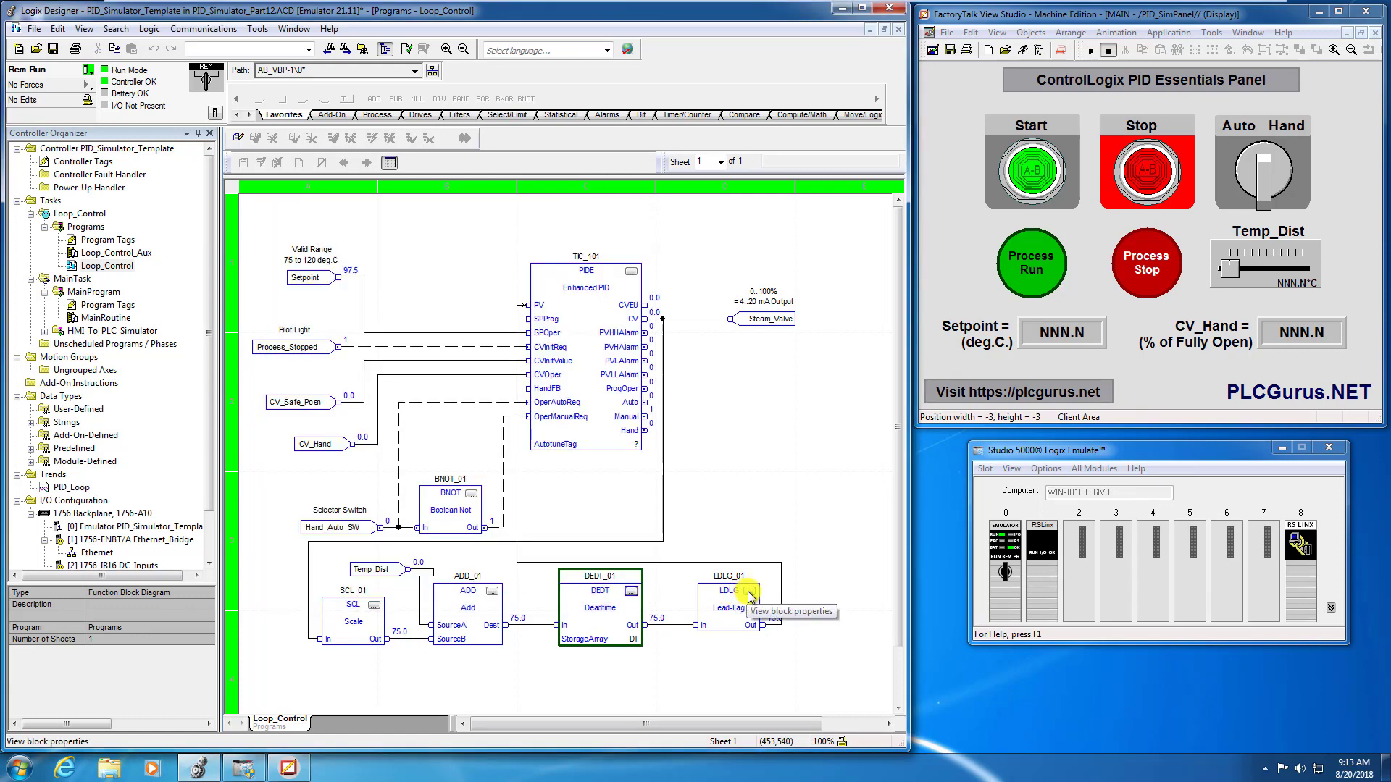
- Set the Lag parameter of the LDLG_01 lead-lag block to 5
left_click(749, 594)
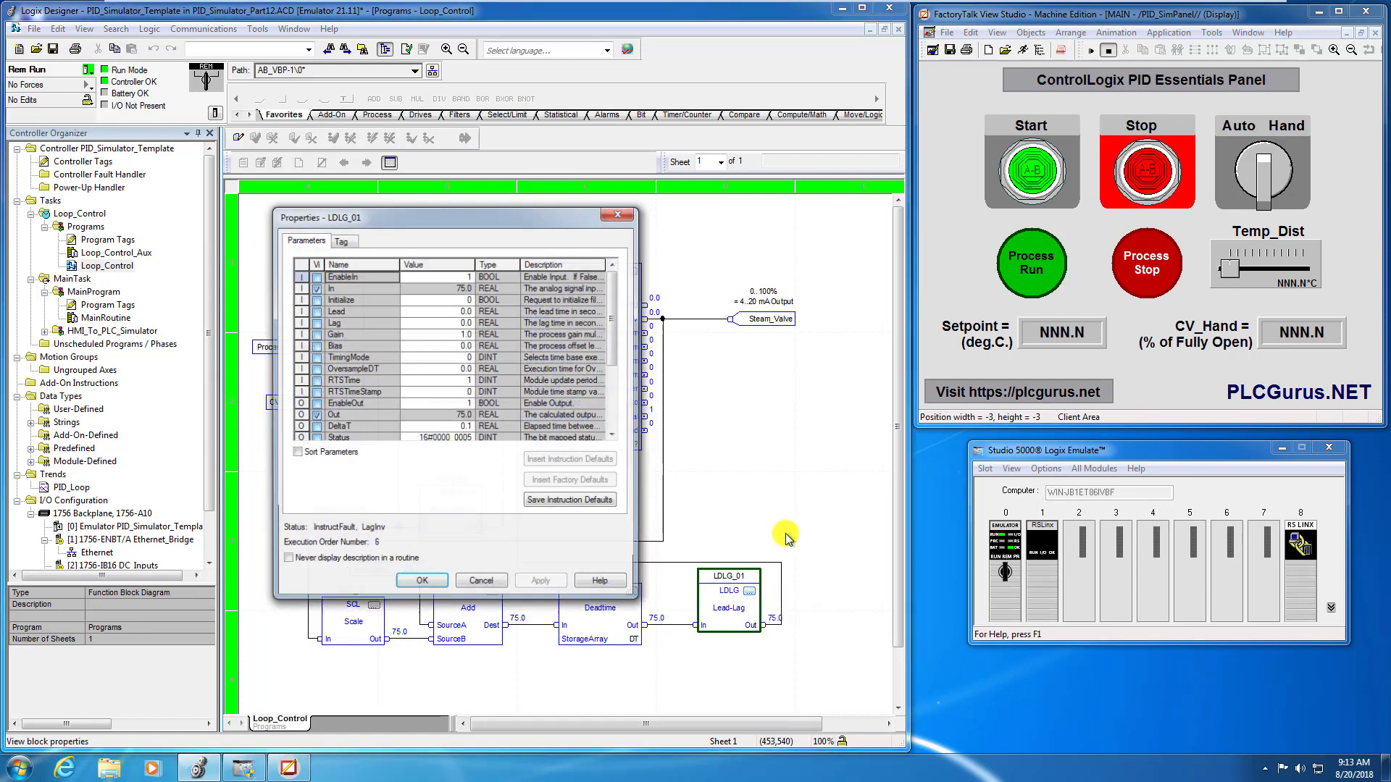
left_click(462, 324)
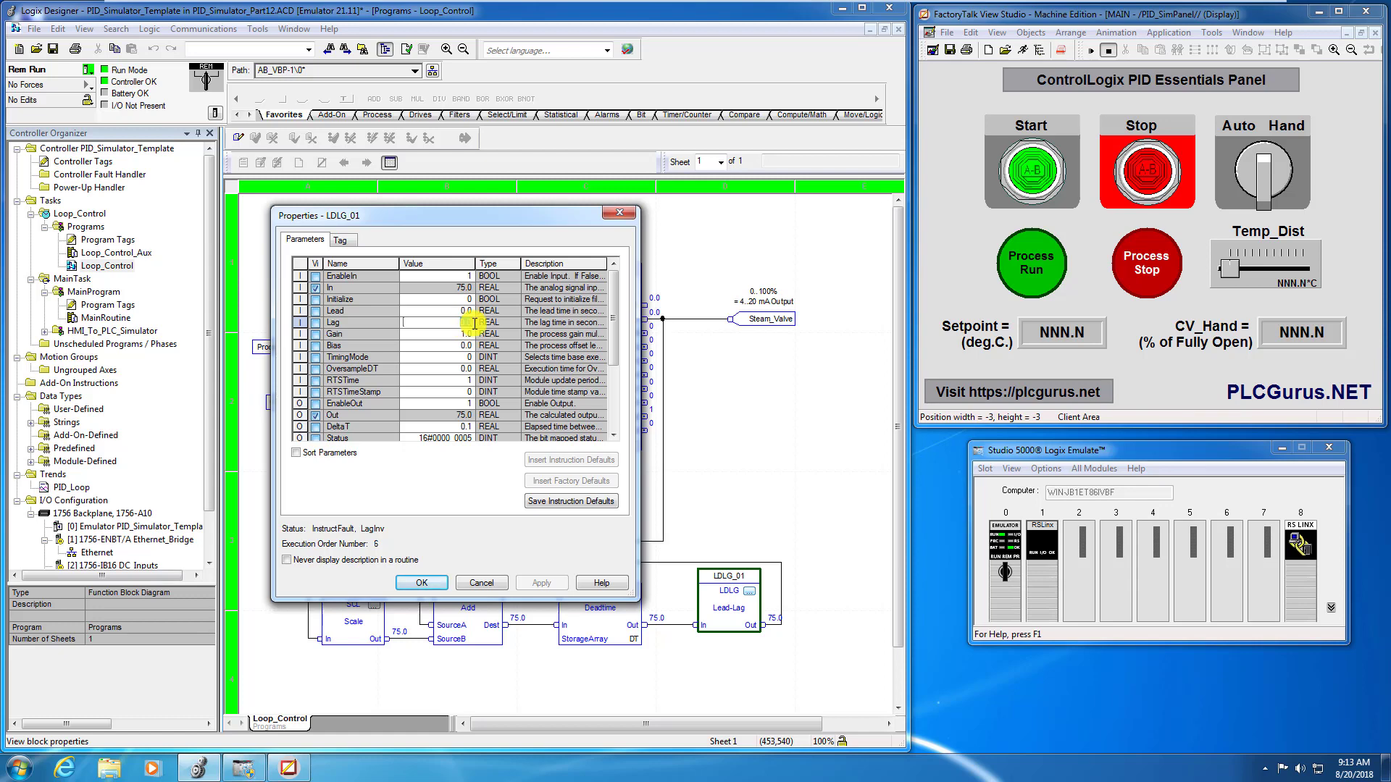
double_click(474, 326)
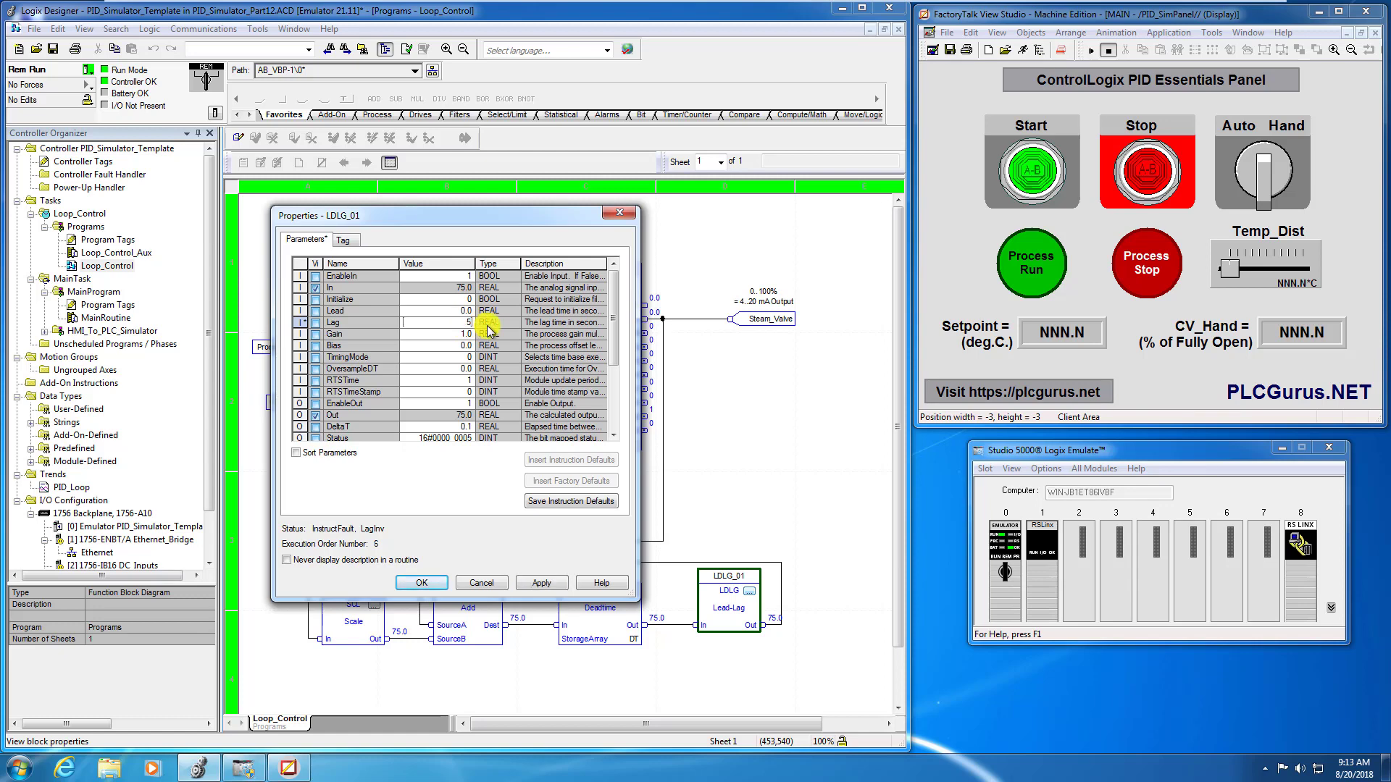
type("5")
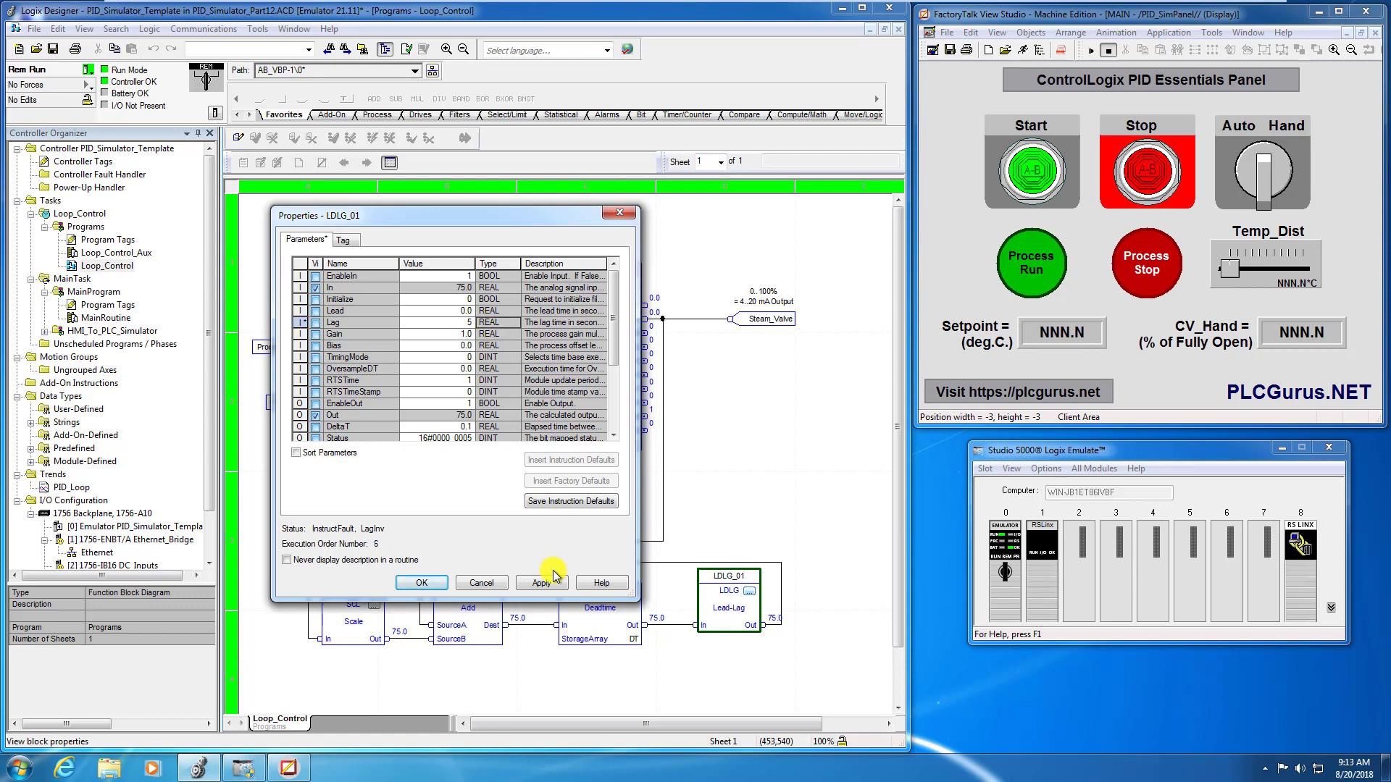
left_click(541, 583)
left_click(425, 584)
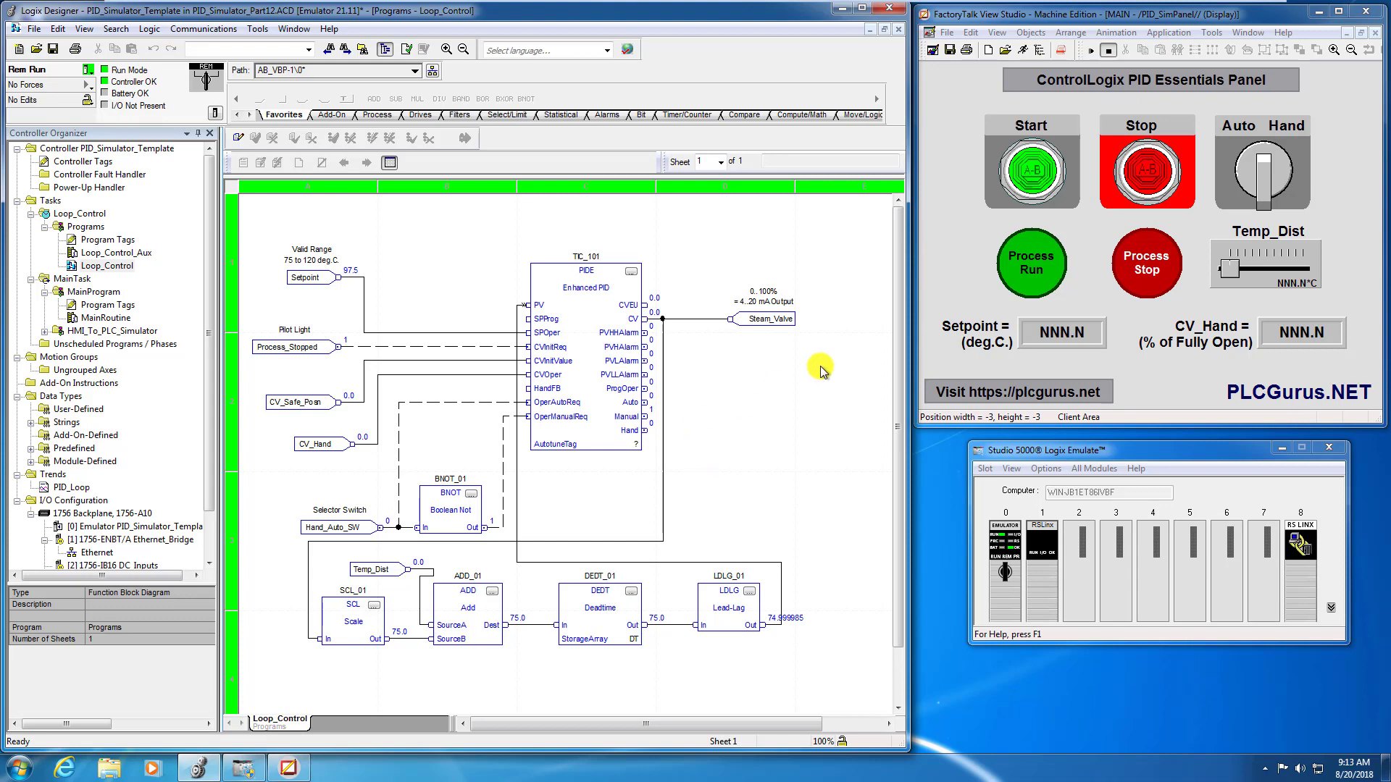
- Run the PID_SimPanel display in test mode and open the PID_Loop trend
left_click(1091, 52)
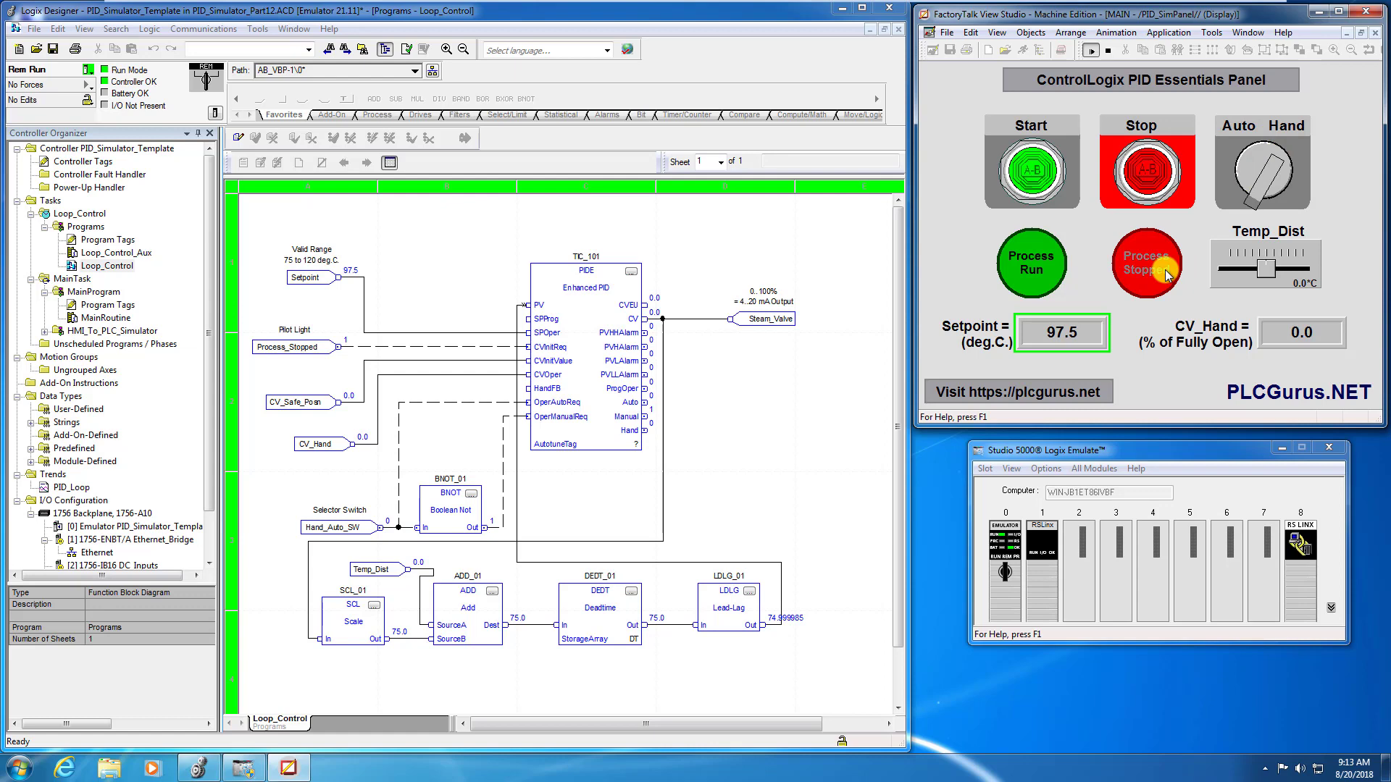
double_click(70, 489)
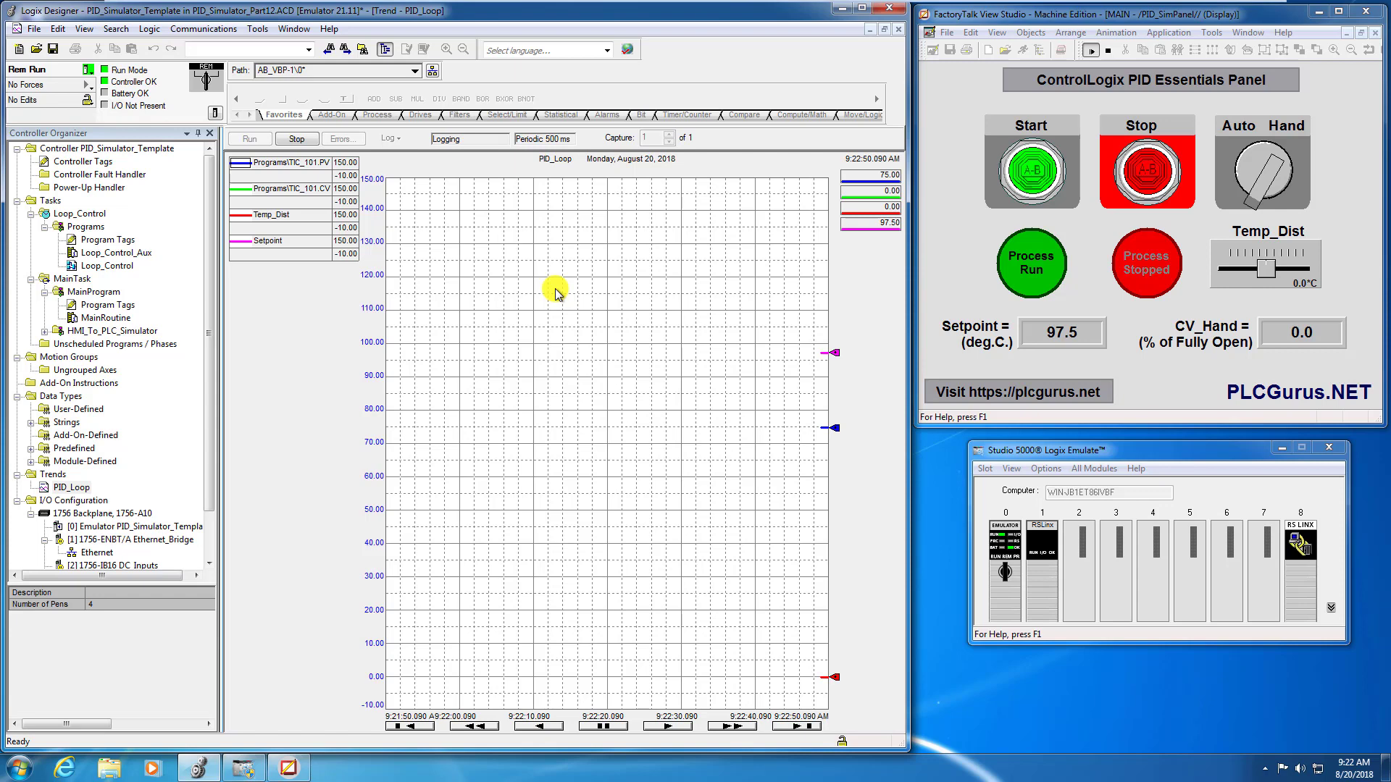
- Set the temperature setpoint on the operator panel to 105
left_click(1065, 337)
left_click(641, 435)
left_click(710, 520)
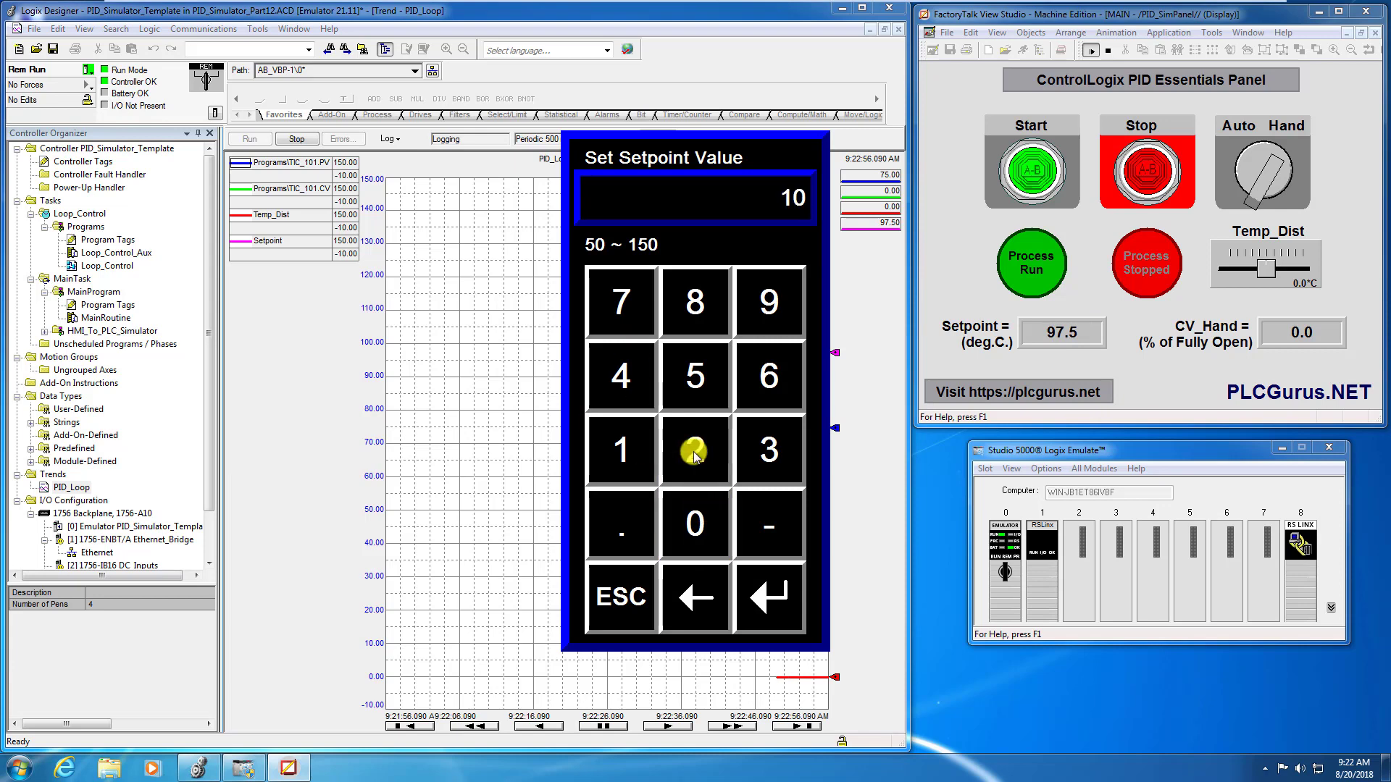
left_click(697, 373)
left_click(772, 590)
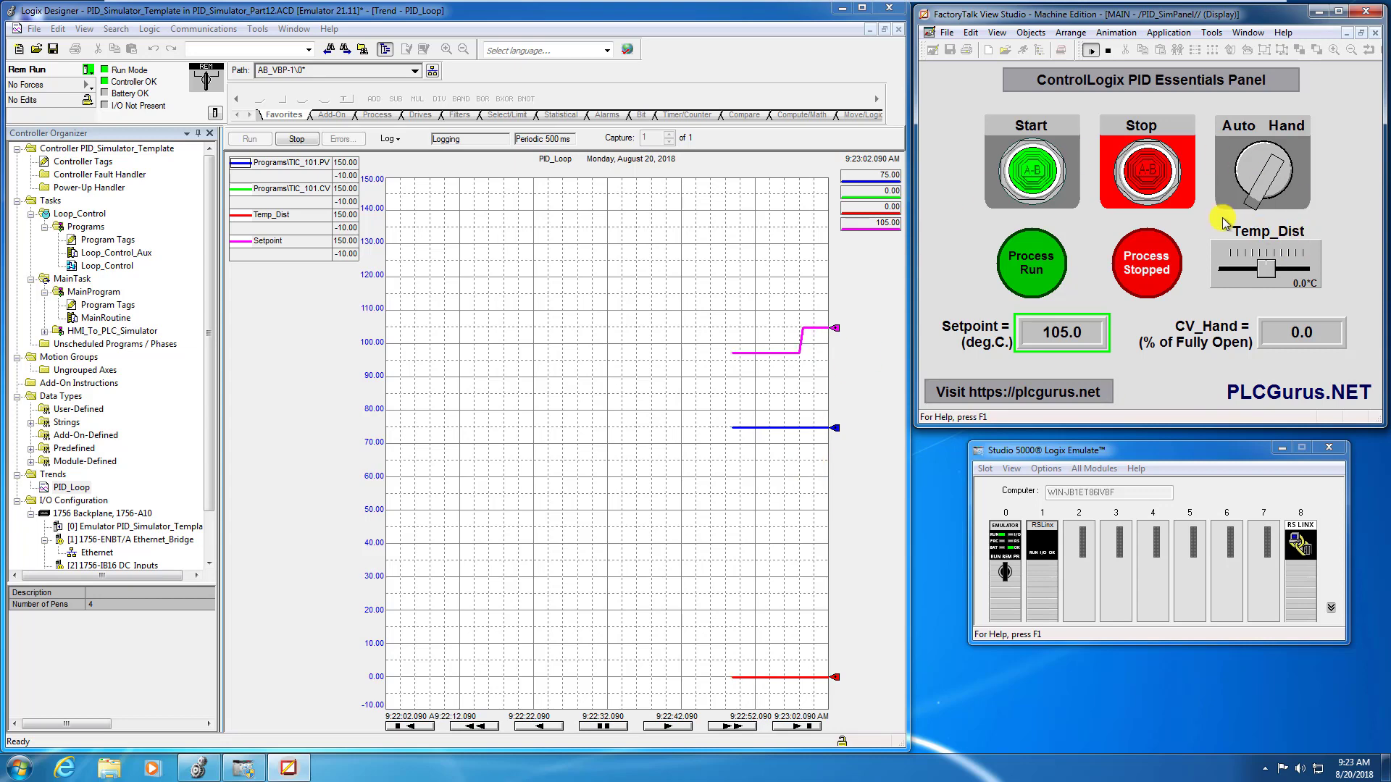
- Start the simulated process and set the manual valve output CV_Hand to 50%
left_click(1031, 181)
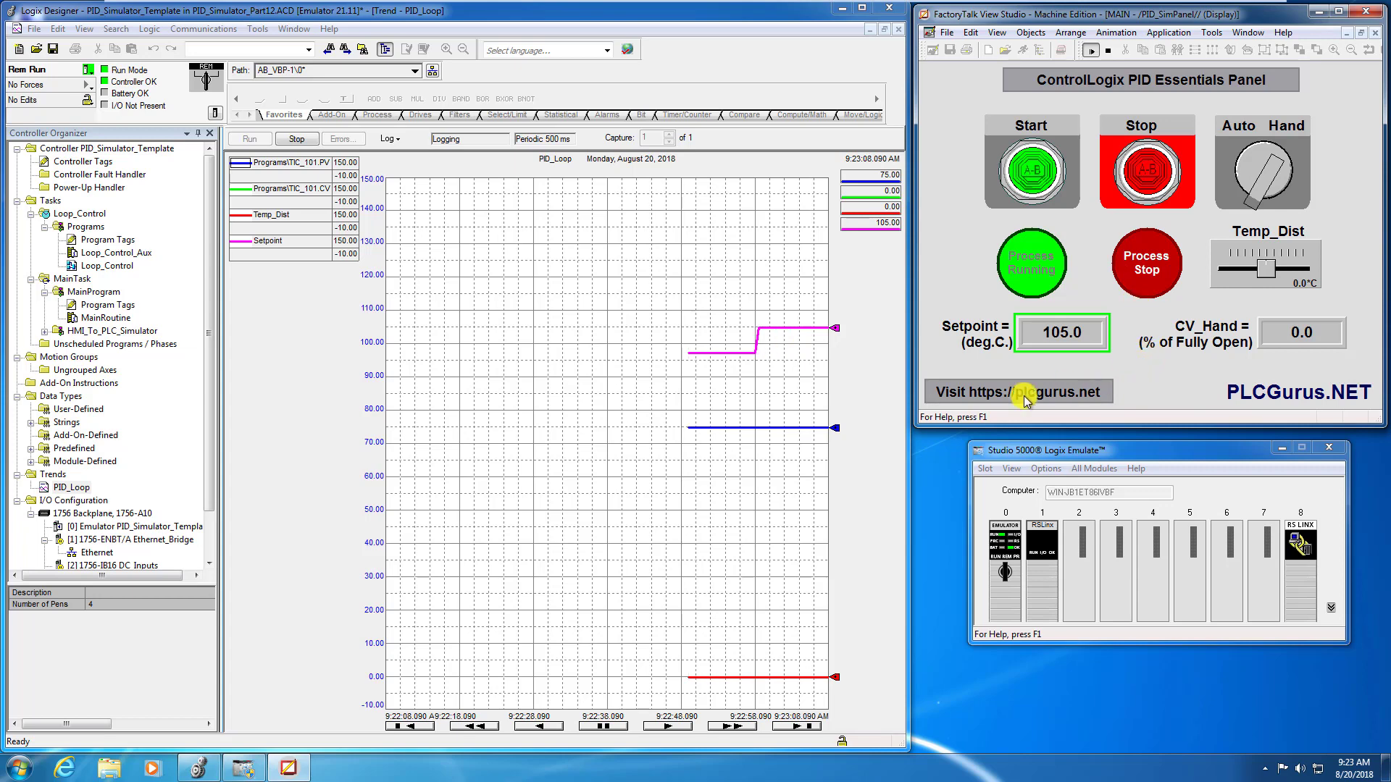
left_click(1308, 338)
left_click(707, 380)
left_click(728, 540)
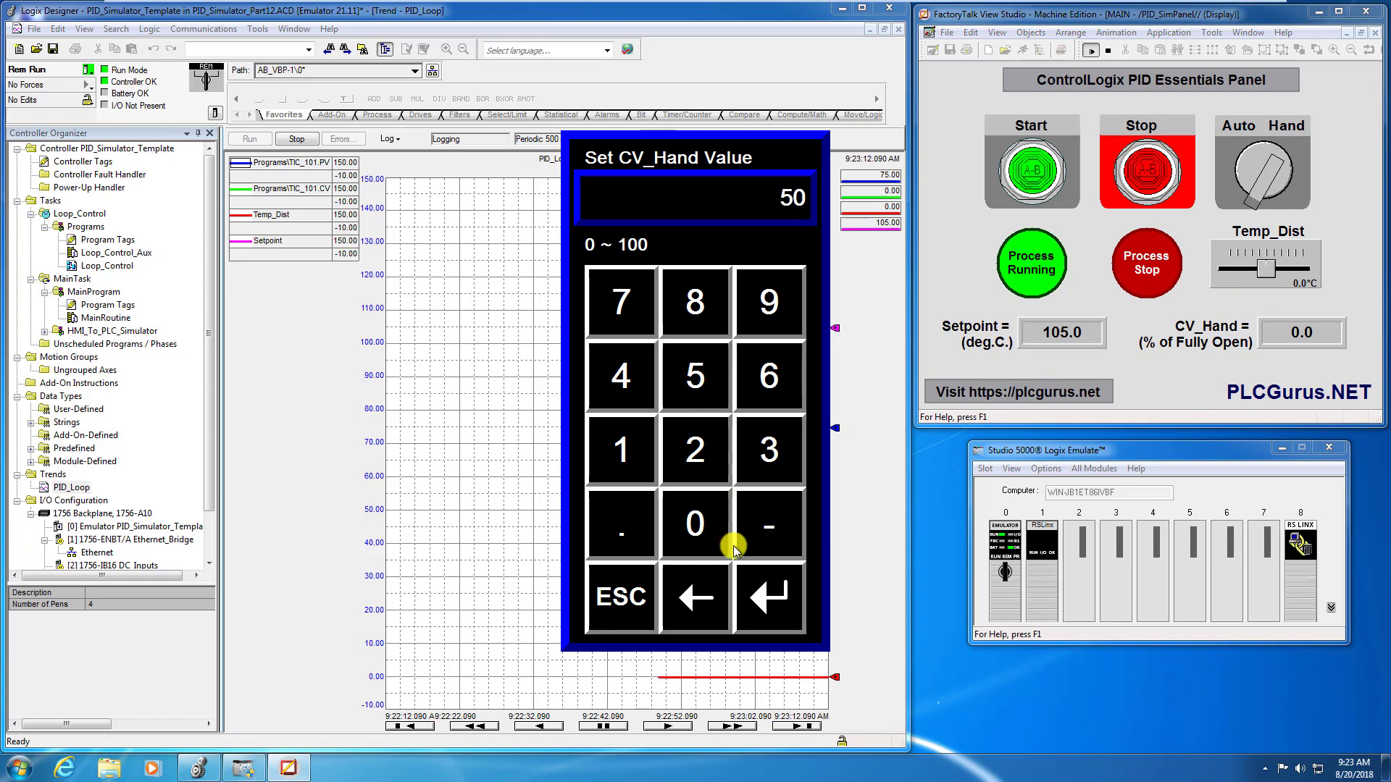
left_click(769, 594)
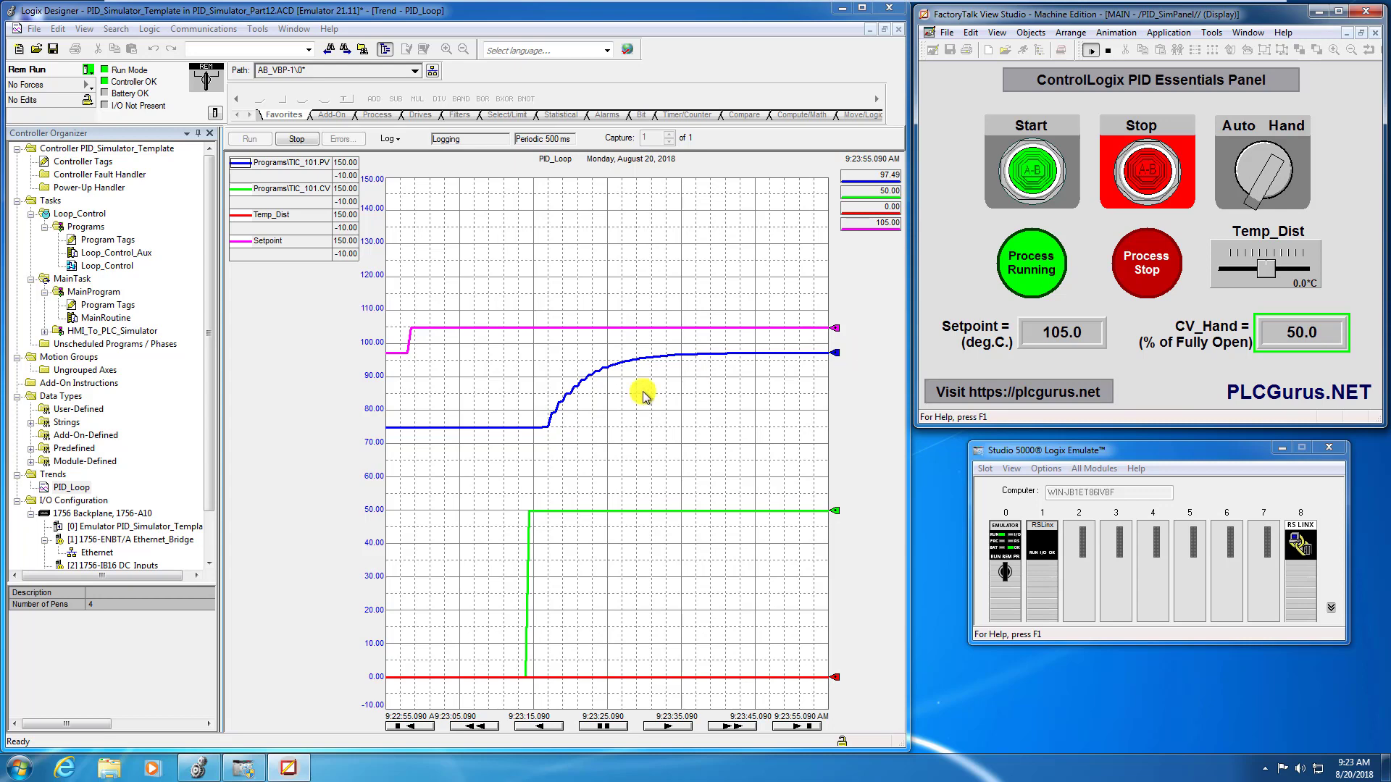
- Watch the process variable's response on the PID_Loop trend and stop the trend logging
mouse_move(566, 387)
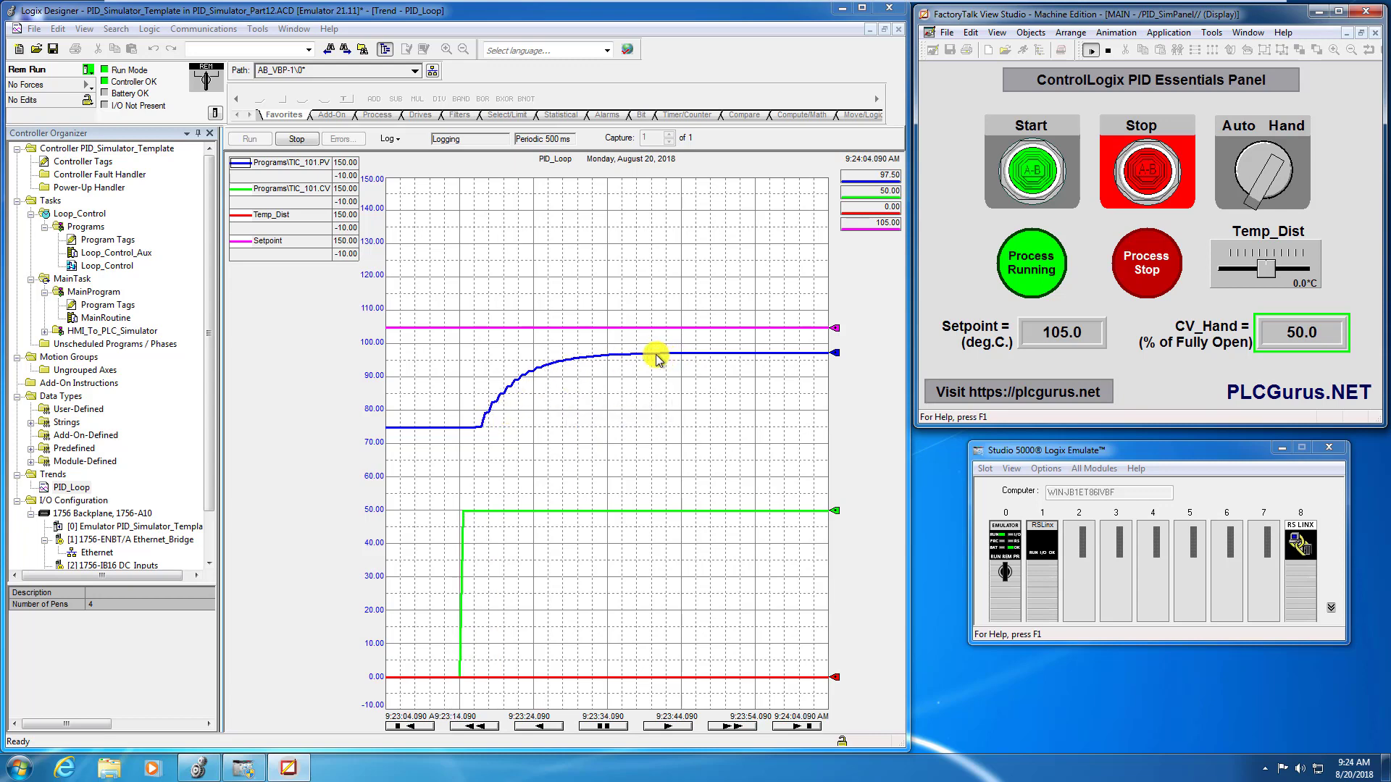
mouse_move(656, 357)
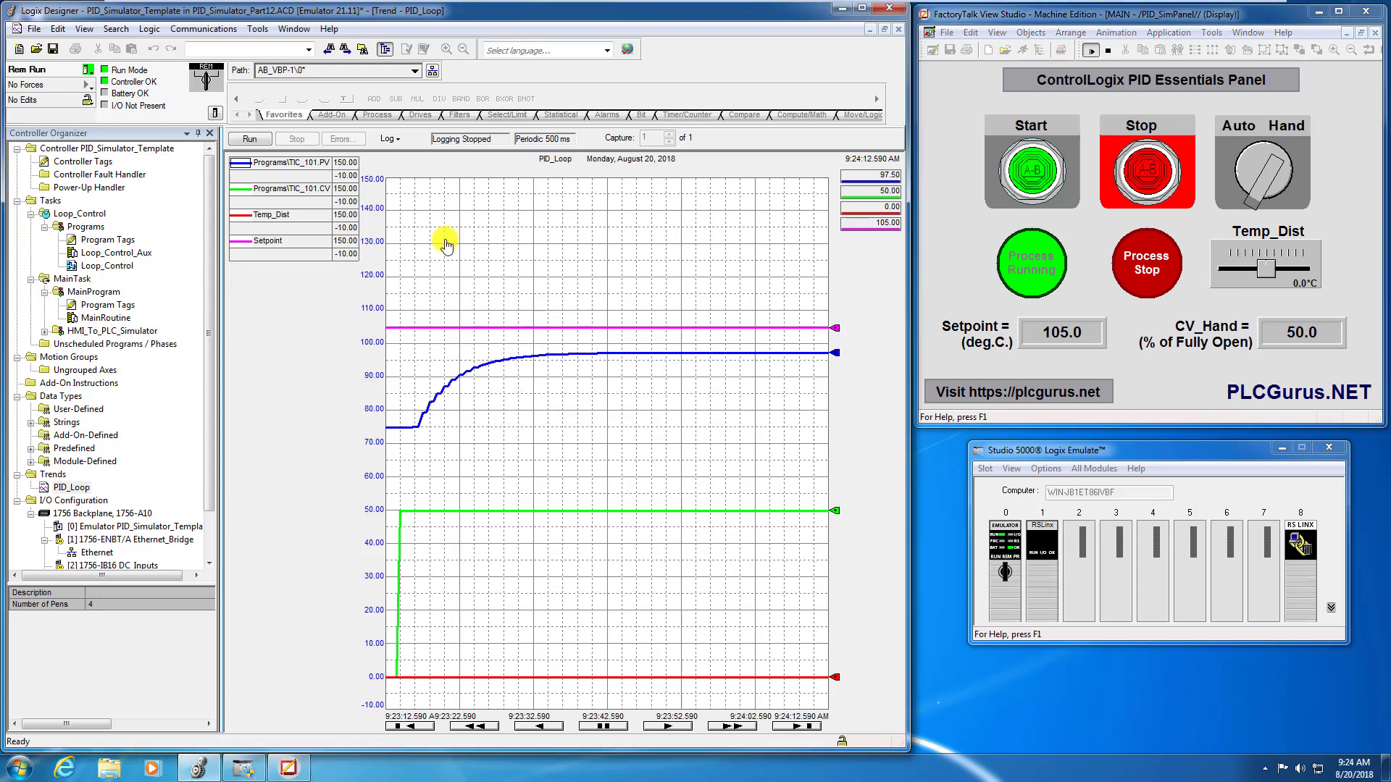
left_click(303, 141)
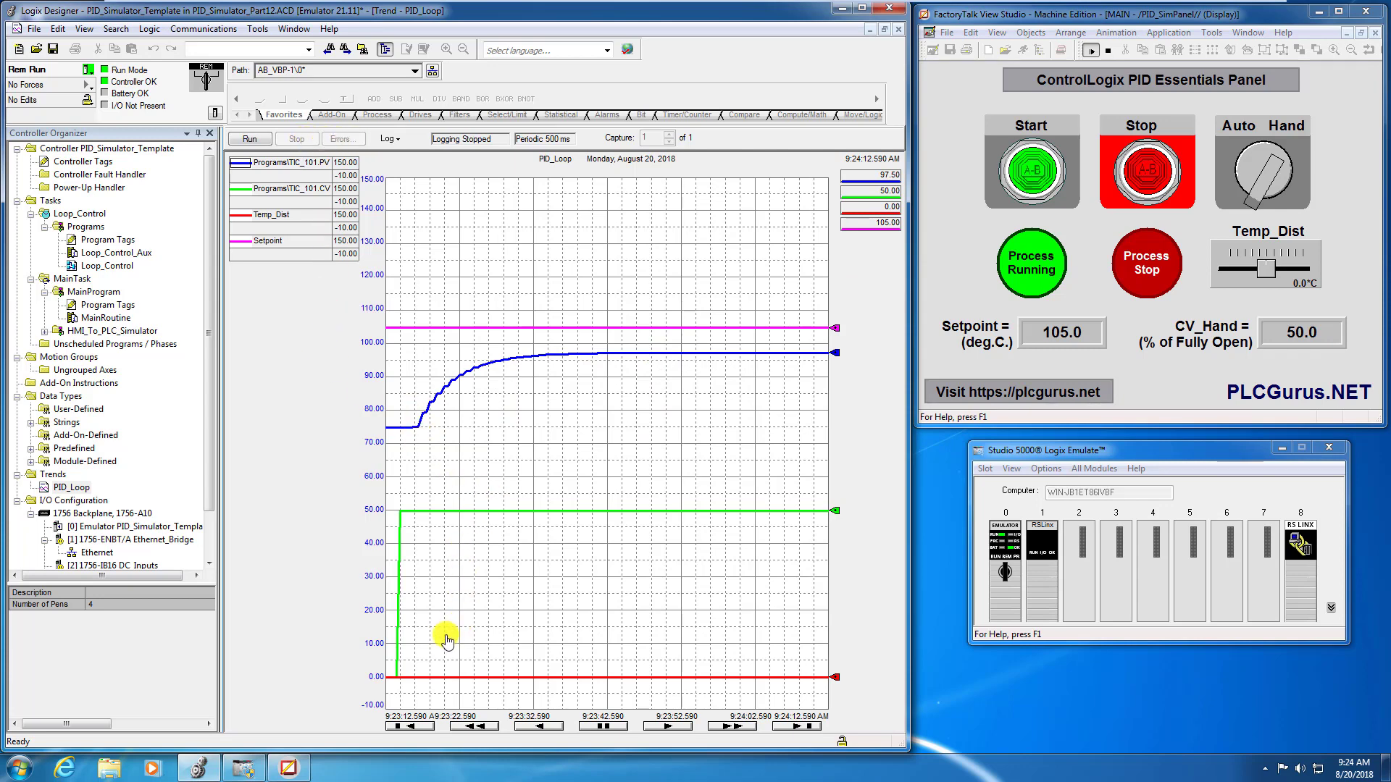
- Place a value bar at the CV step, switch the active bar to Delta, and measure the time until the PV starts rising
left_click(397, 678)
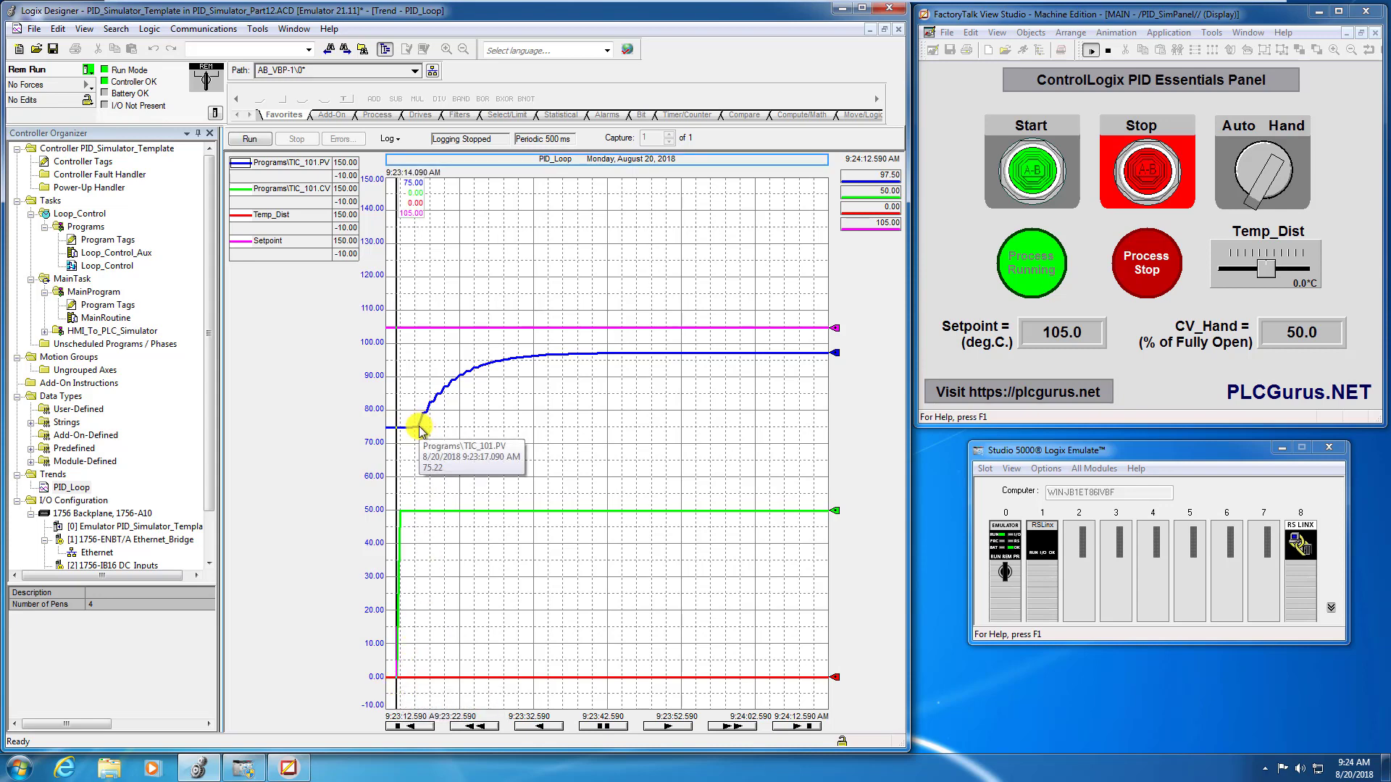
right_click(422, 428)
mouse_move(449, 451)
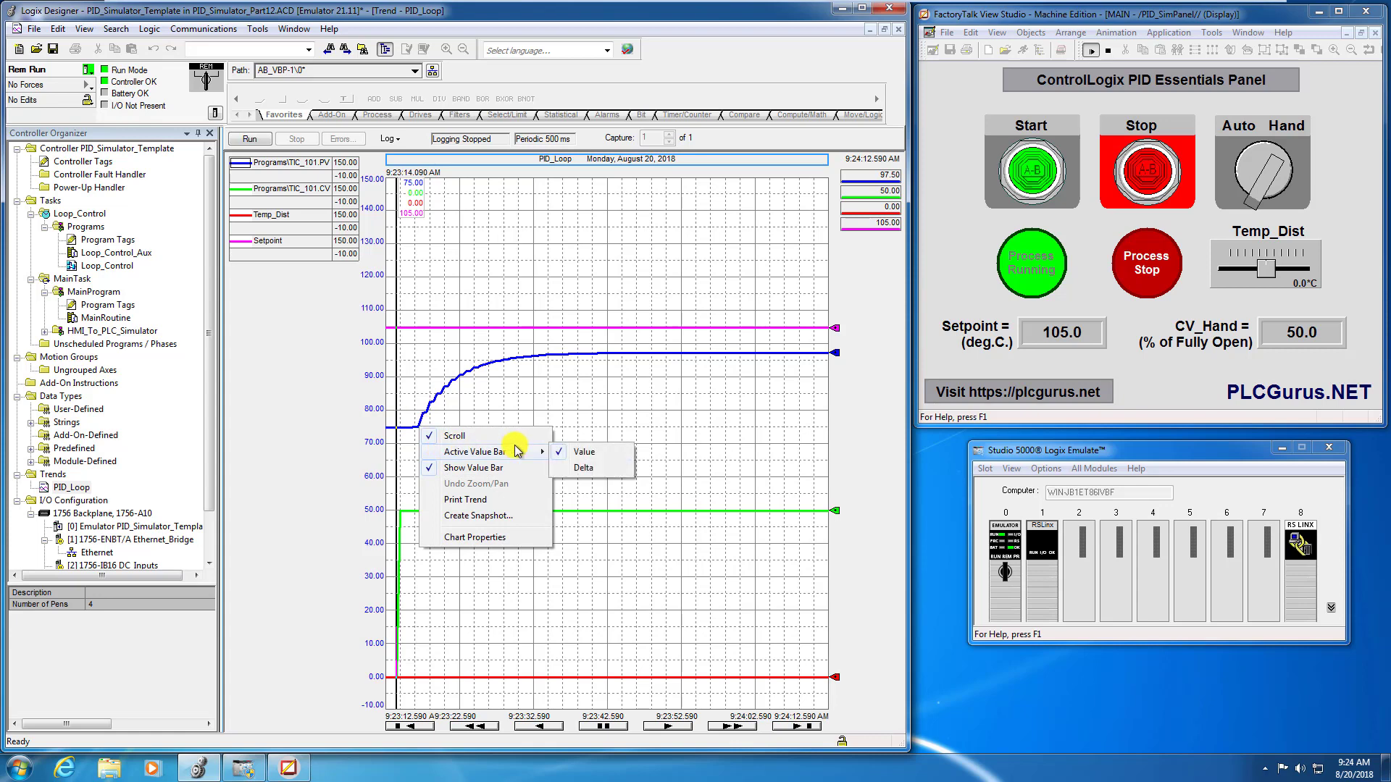
left_click(583, 467)
left_click(416, 429)
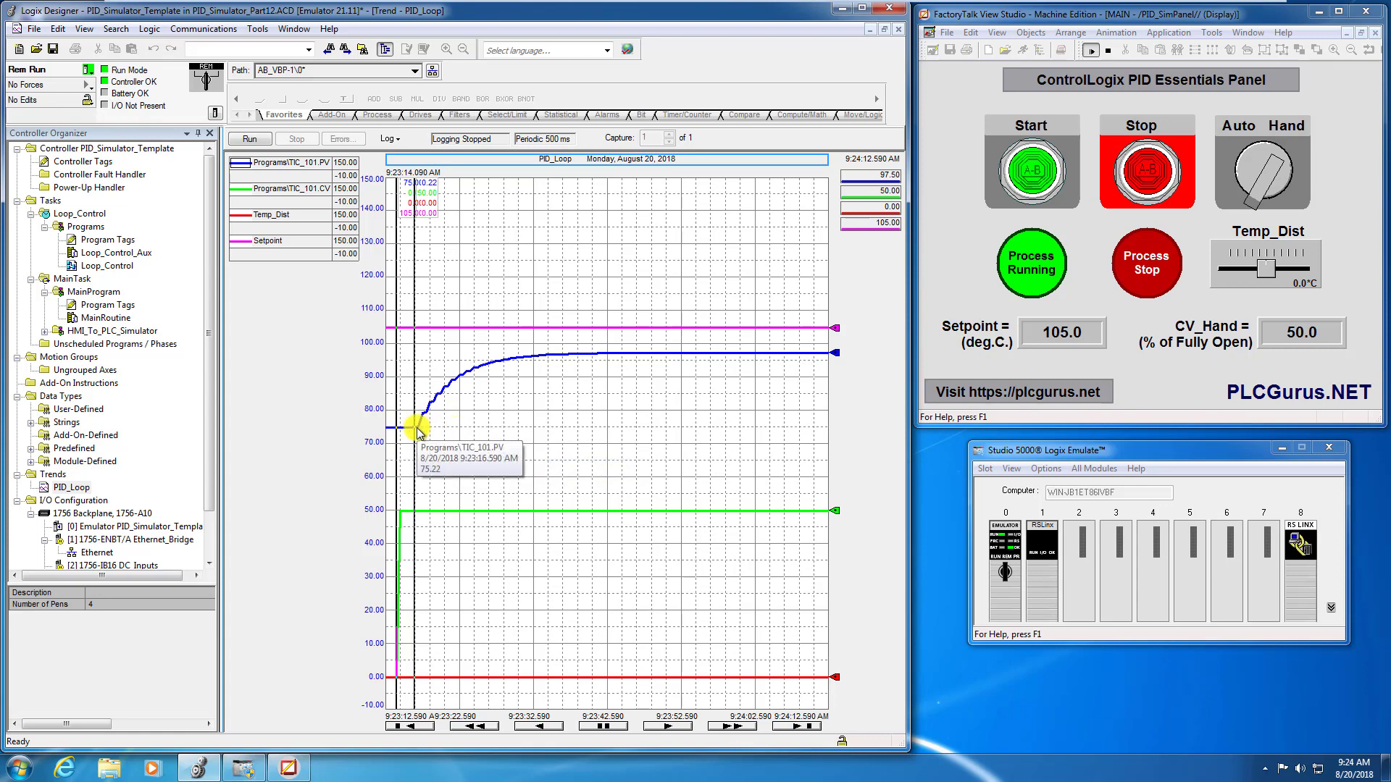
left_click(420, 430)
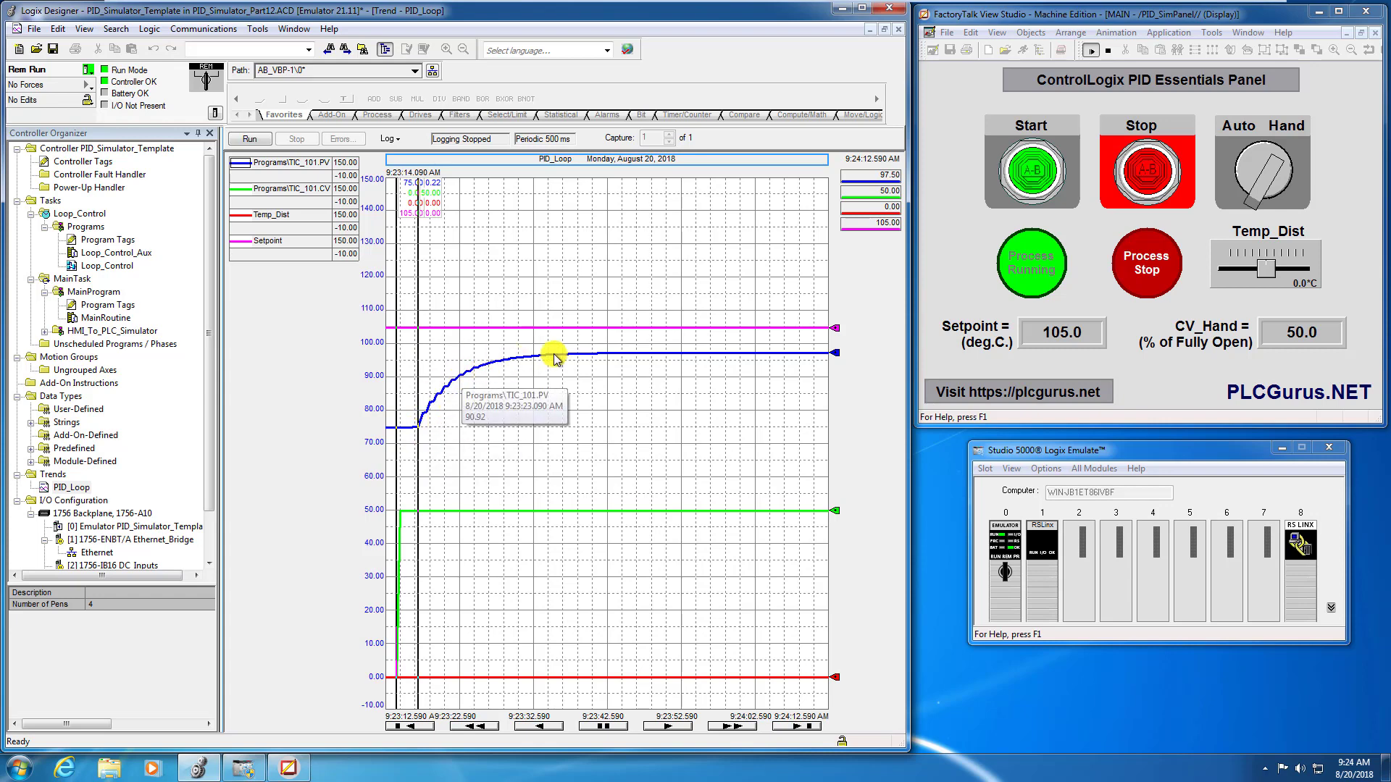
- Measure the time and PV change from the CV step to where the PV curve levels off
left_click(608, 353)
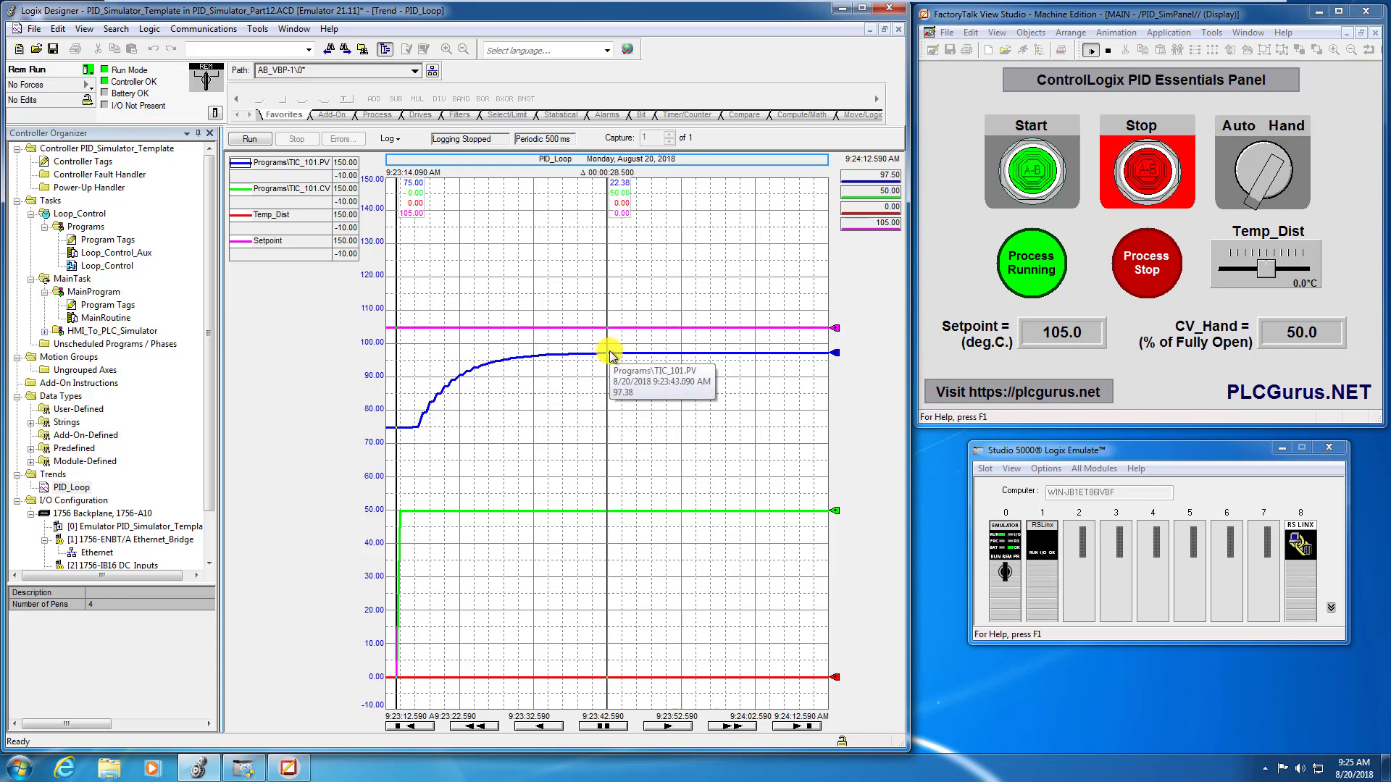
left_click(599, 356)
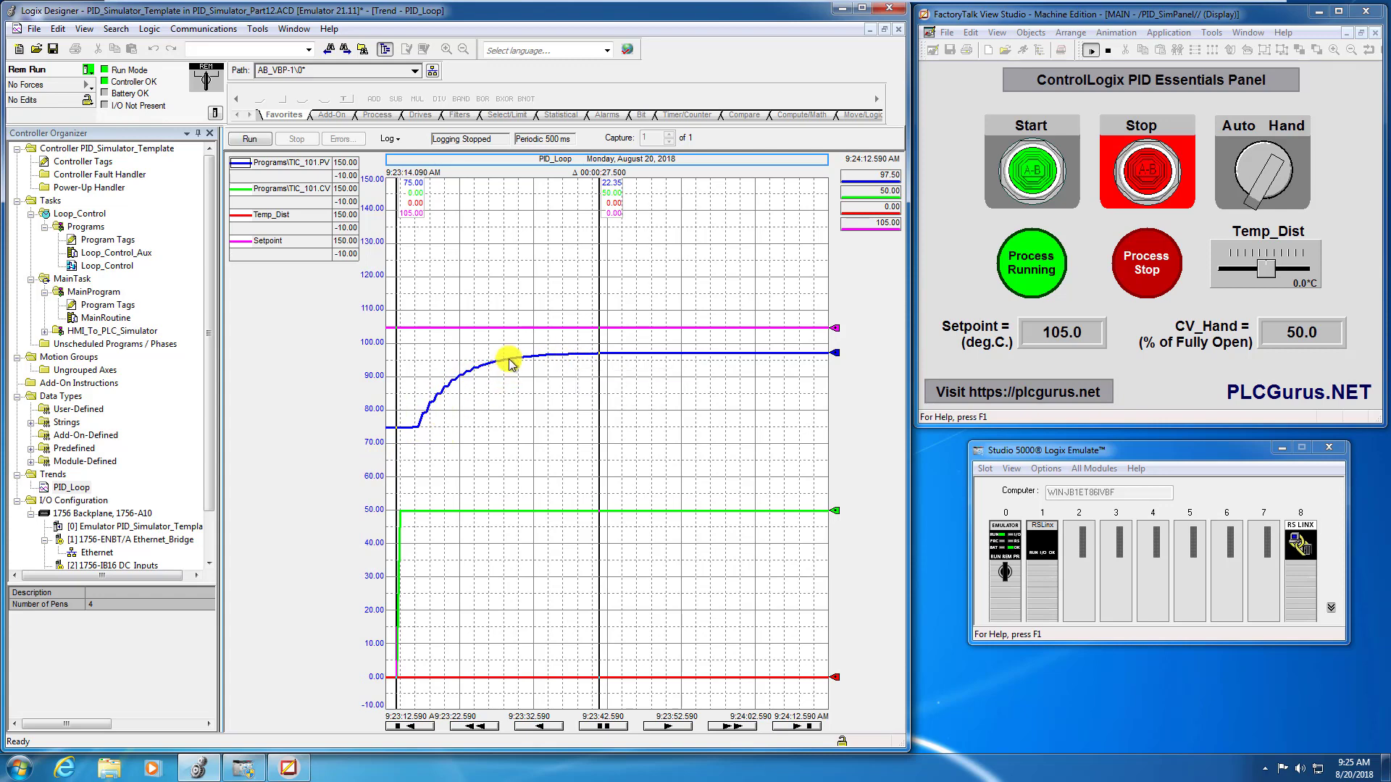
mouse_move(572, 352)
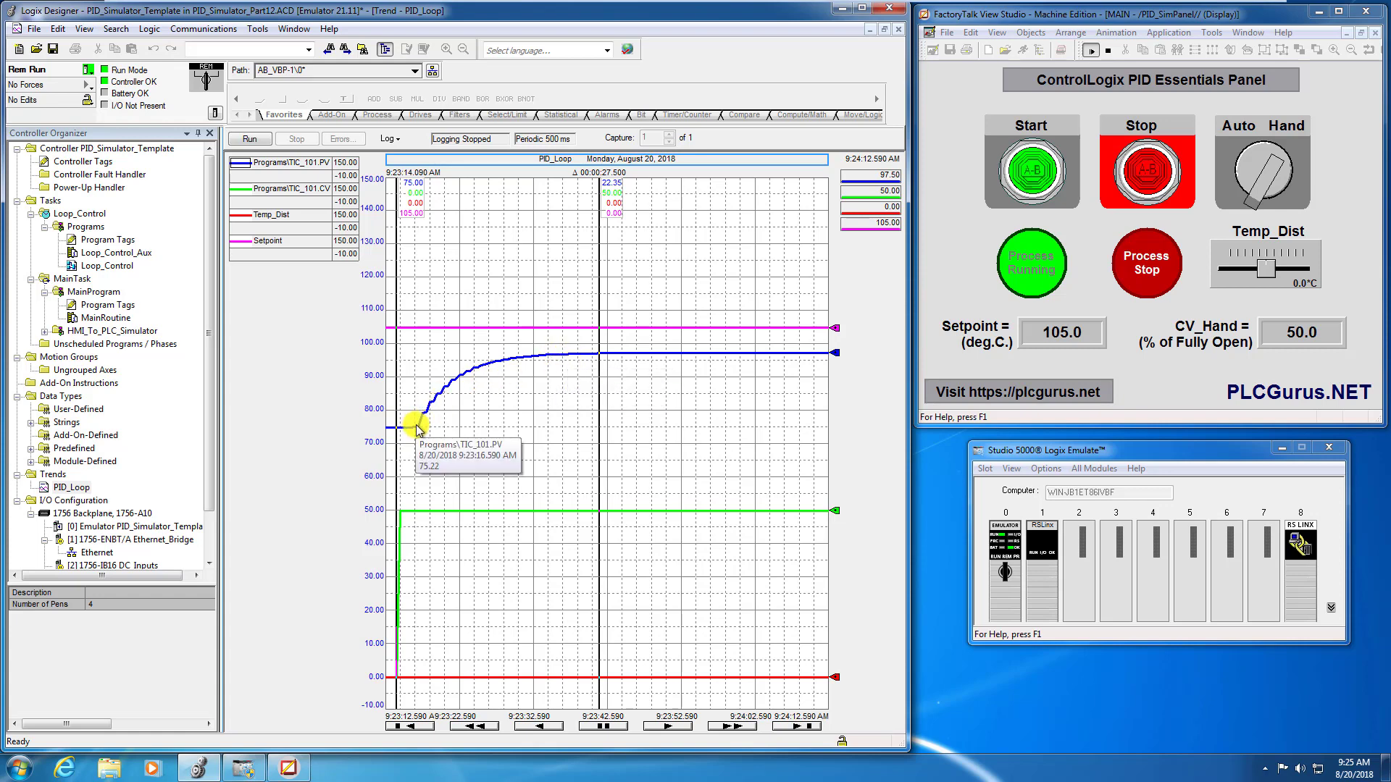
left_click(577, 354)
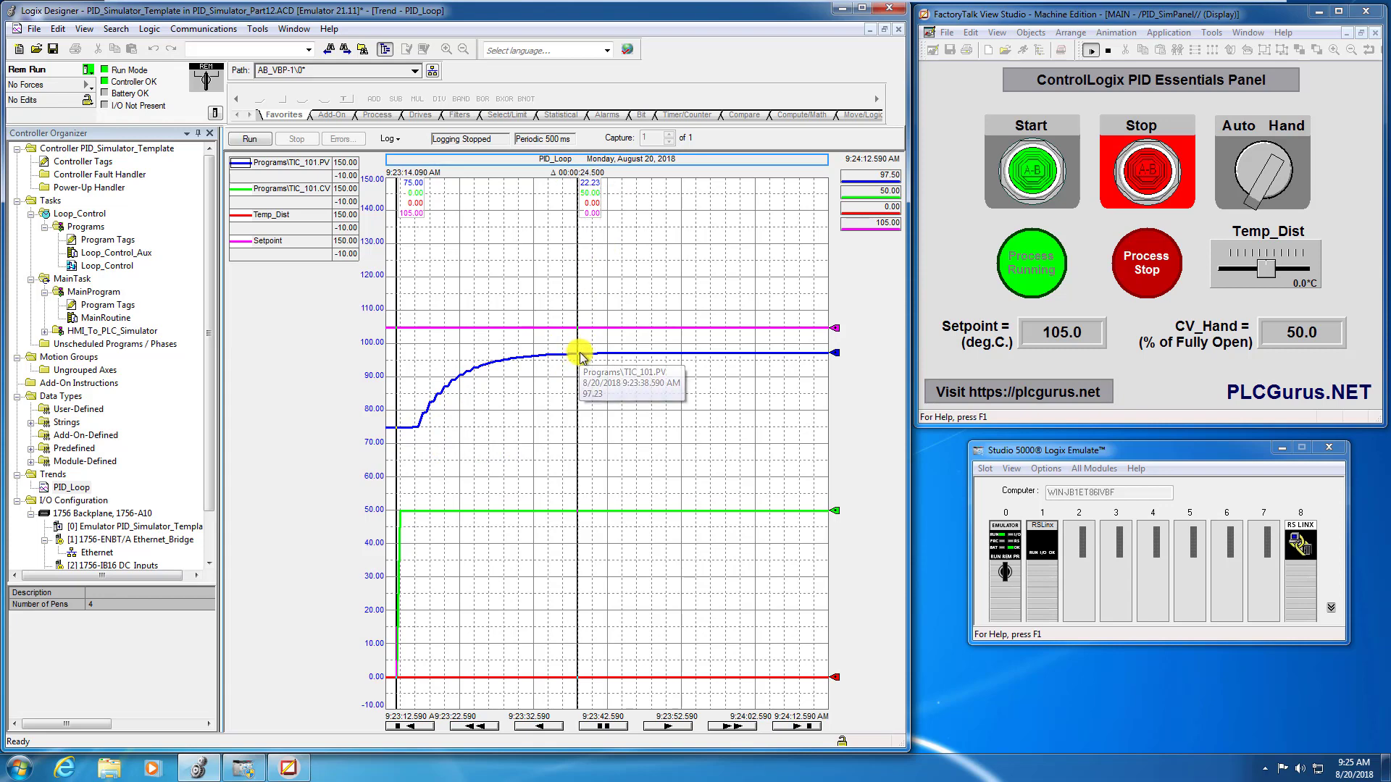
left_click(582, 354)
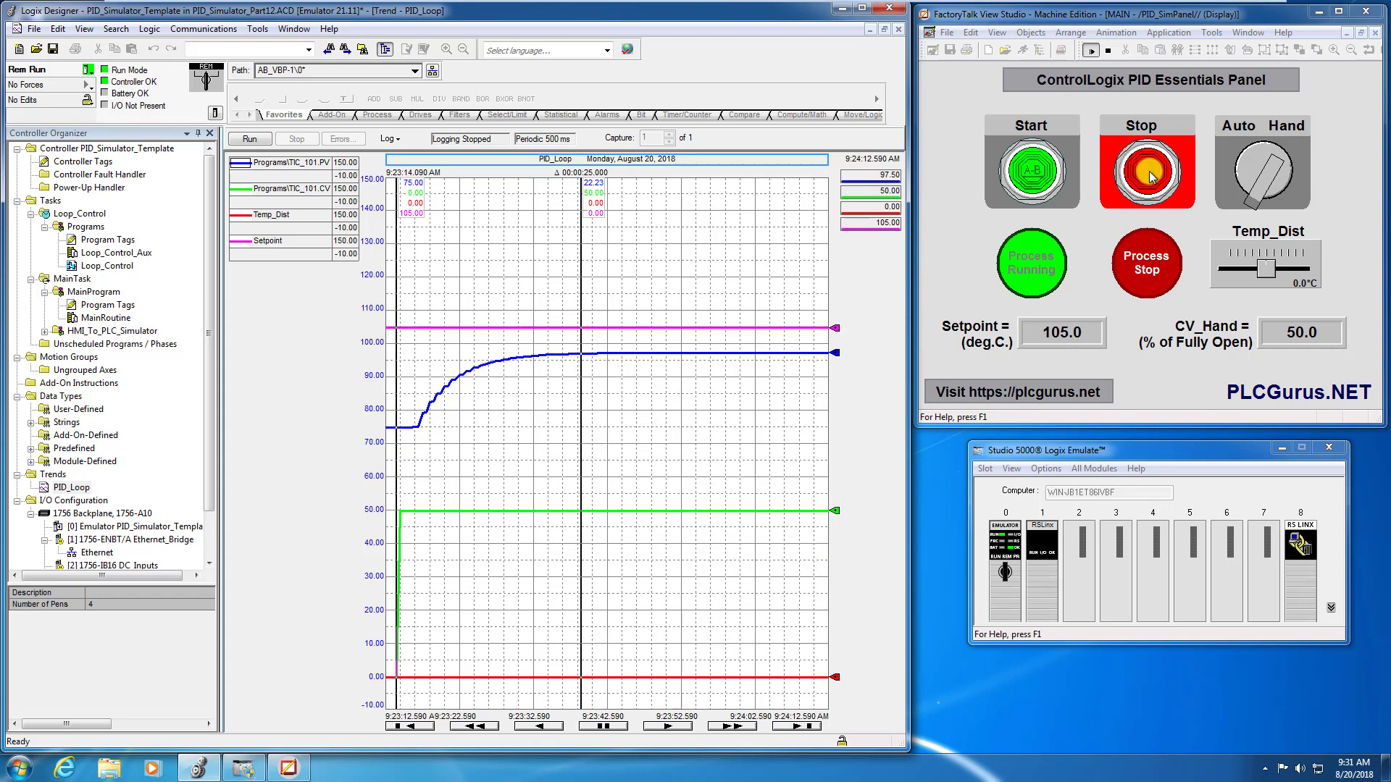
- Stop the simulated process and restart logging on the PID_Loop trend once the process variable has settled
left_click(1150, 176)
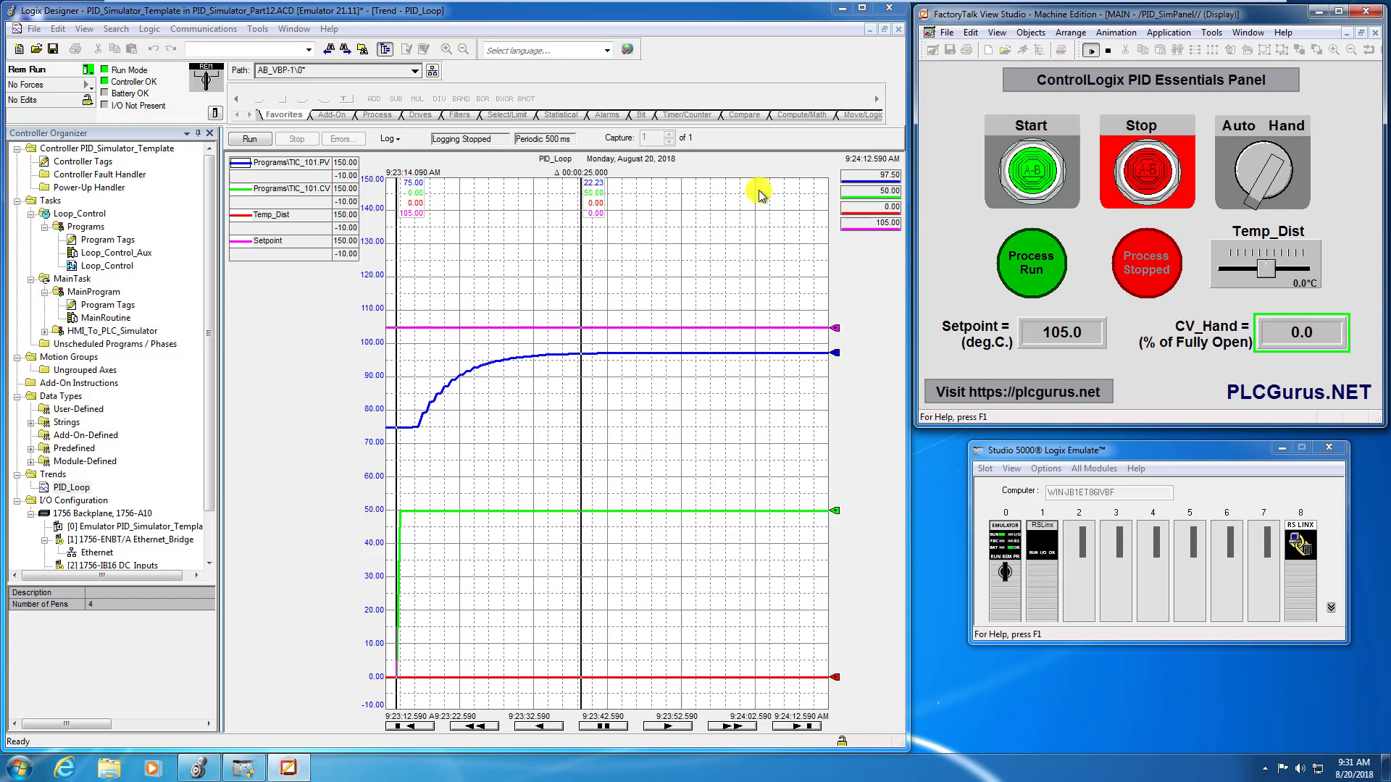
left_click(266, 140)
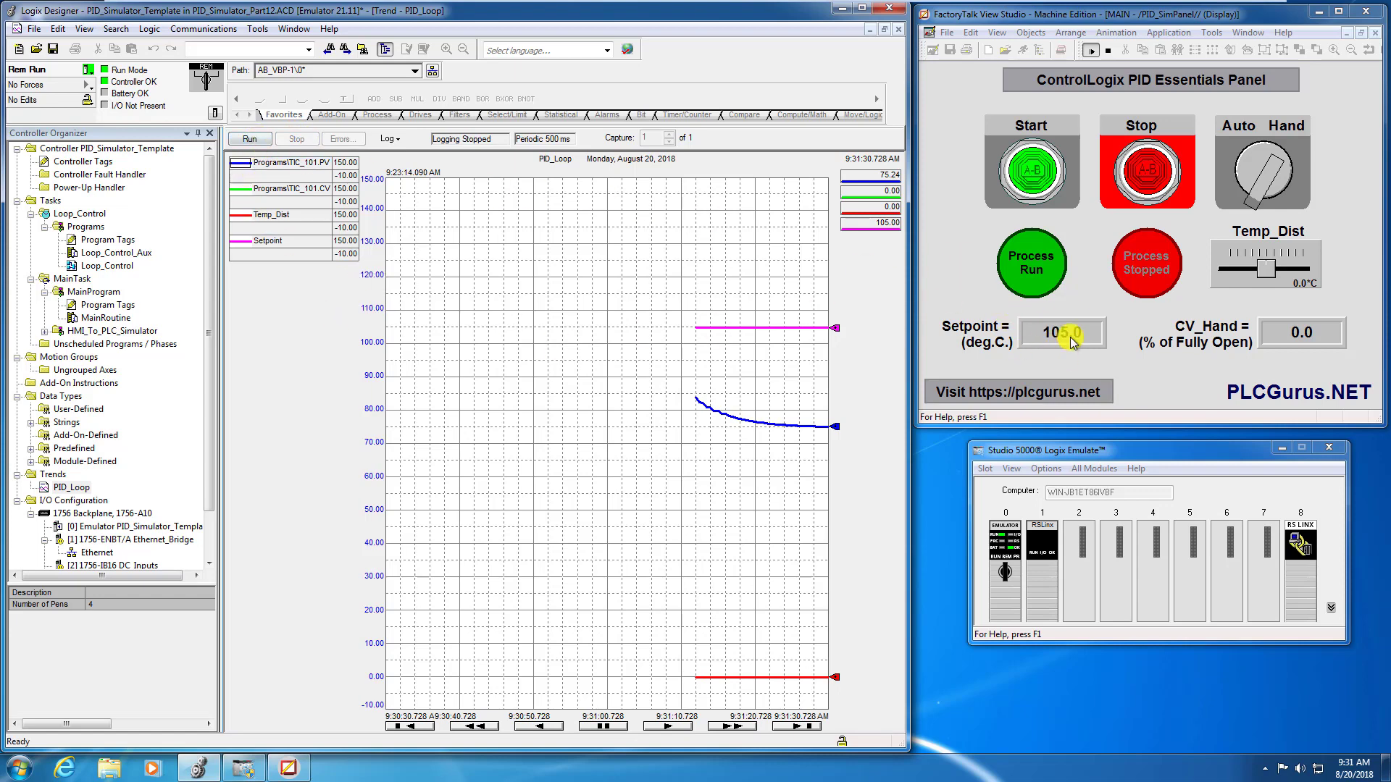
left_click(255, 140)
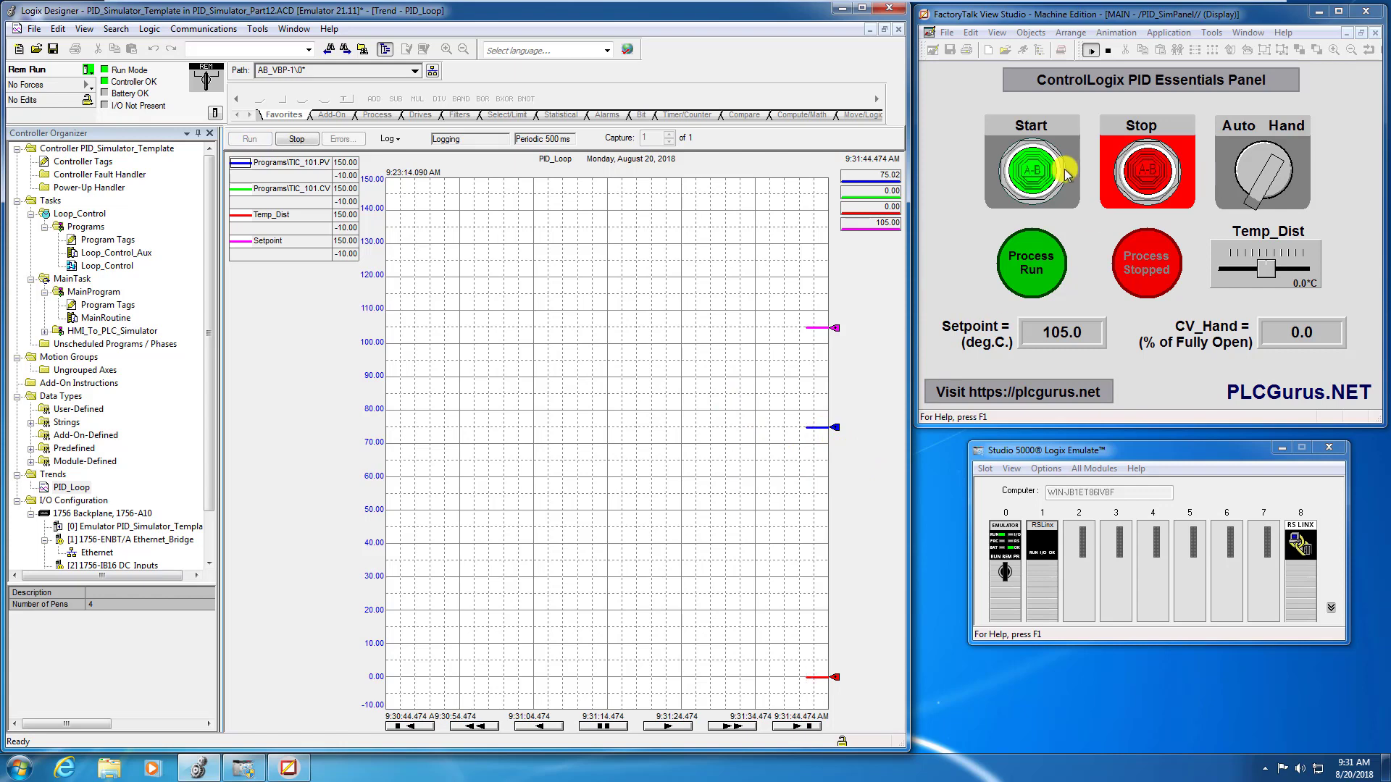
- Start the simulated process, set CV_Hand to 50%, and watch the process variable level off on the trend
left_click(1041, 177)
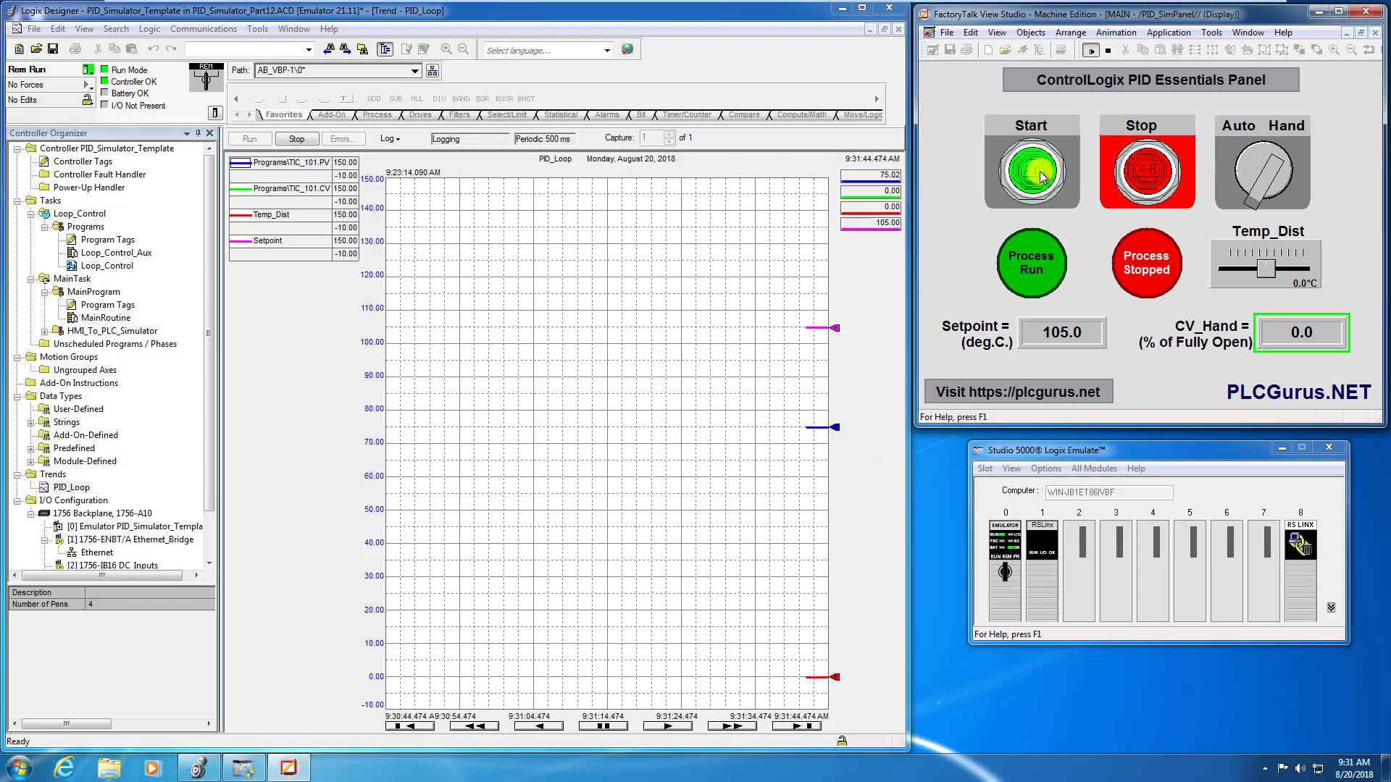
left_click(1293, 332)
left_click(697, 388)
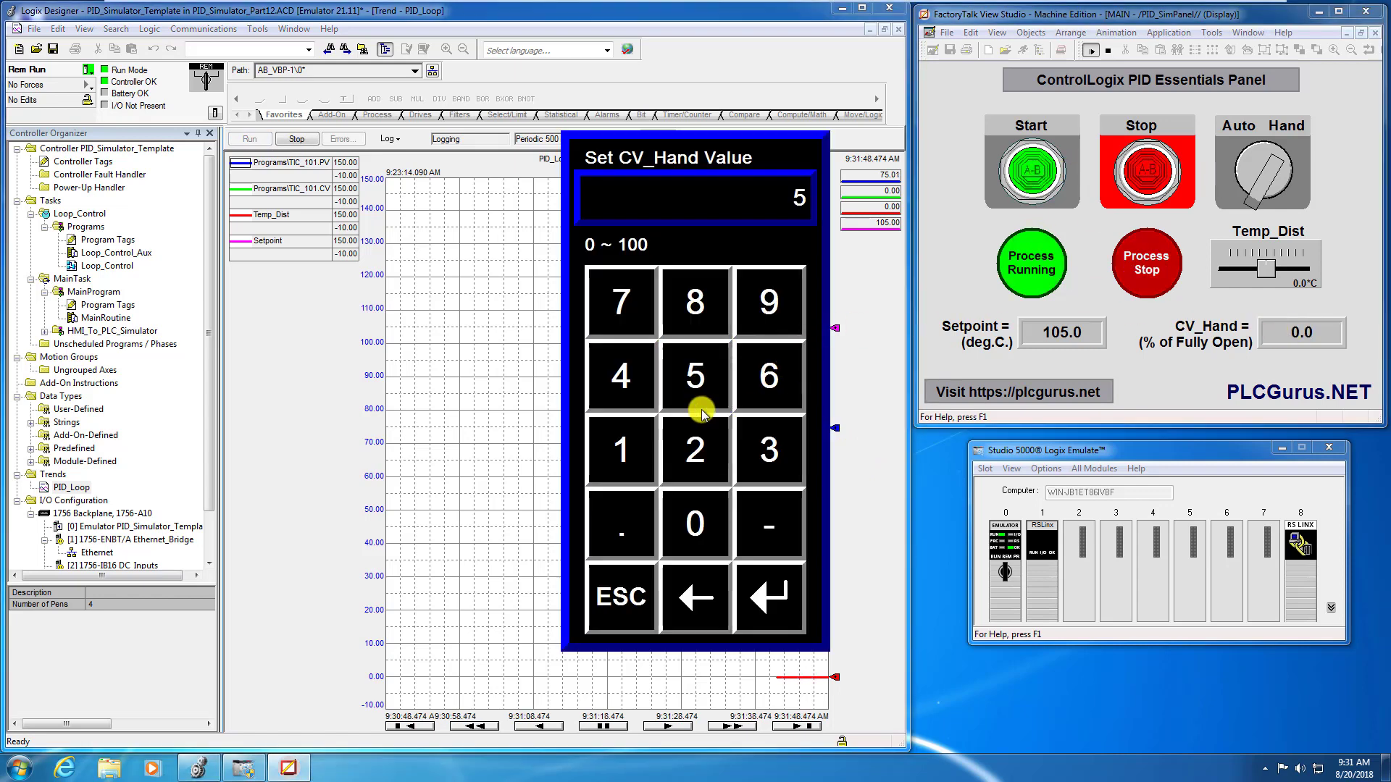
left_click(684, 523)
left_click(768, 595)
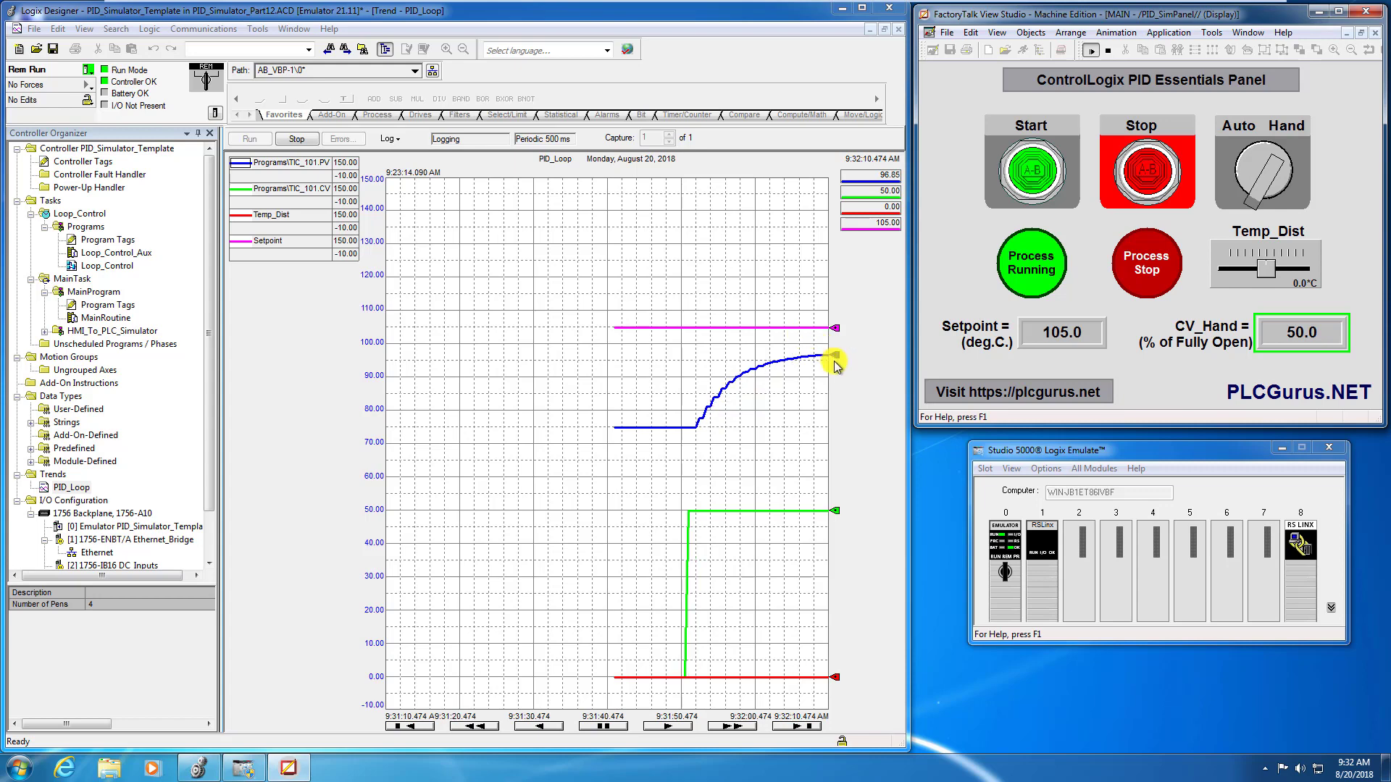
mouse_move(835, 358)
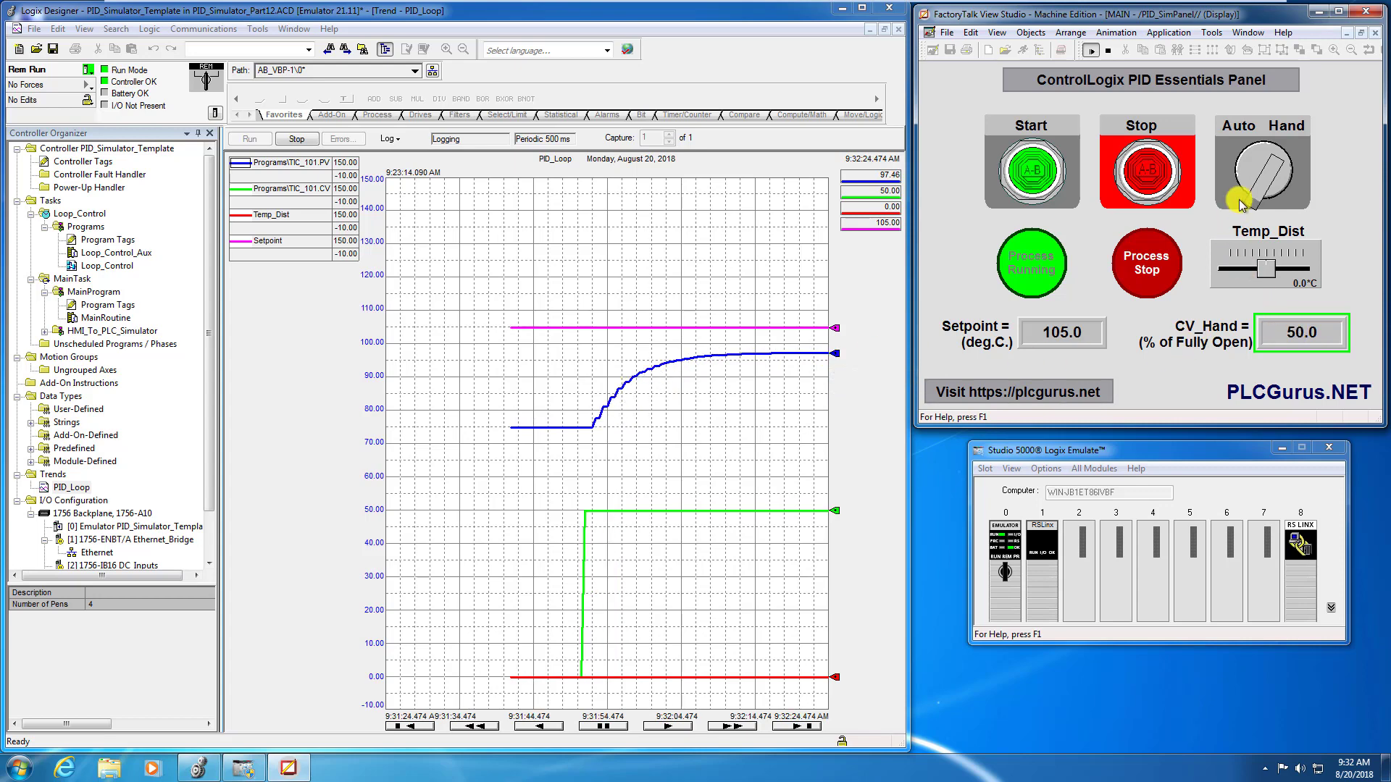
- Switch the temperature loop from Hand to Auto and set the trend chart's X-axis time span to 2 minutes
left_click(1251, 131)
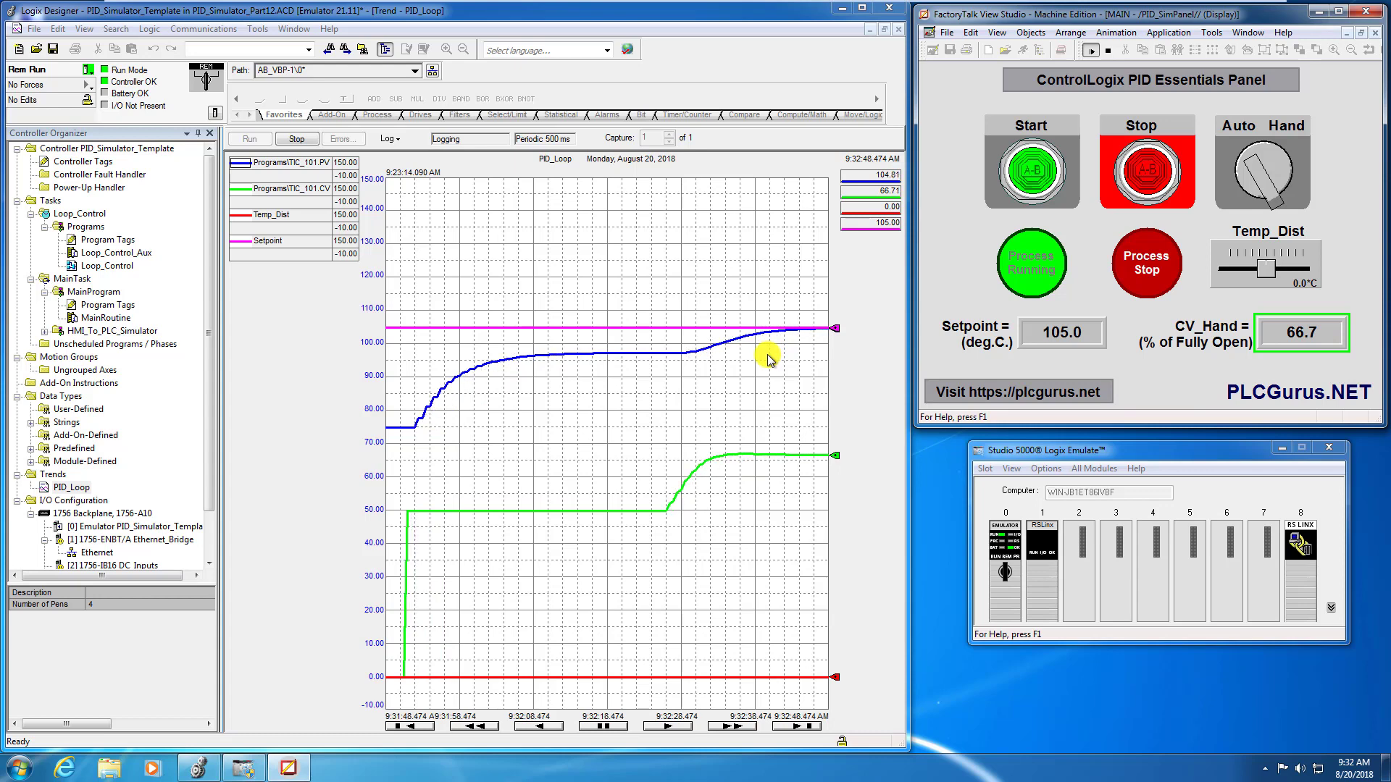
right_click(639, 447)
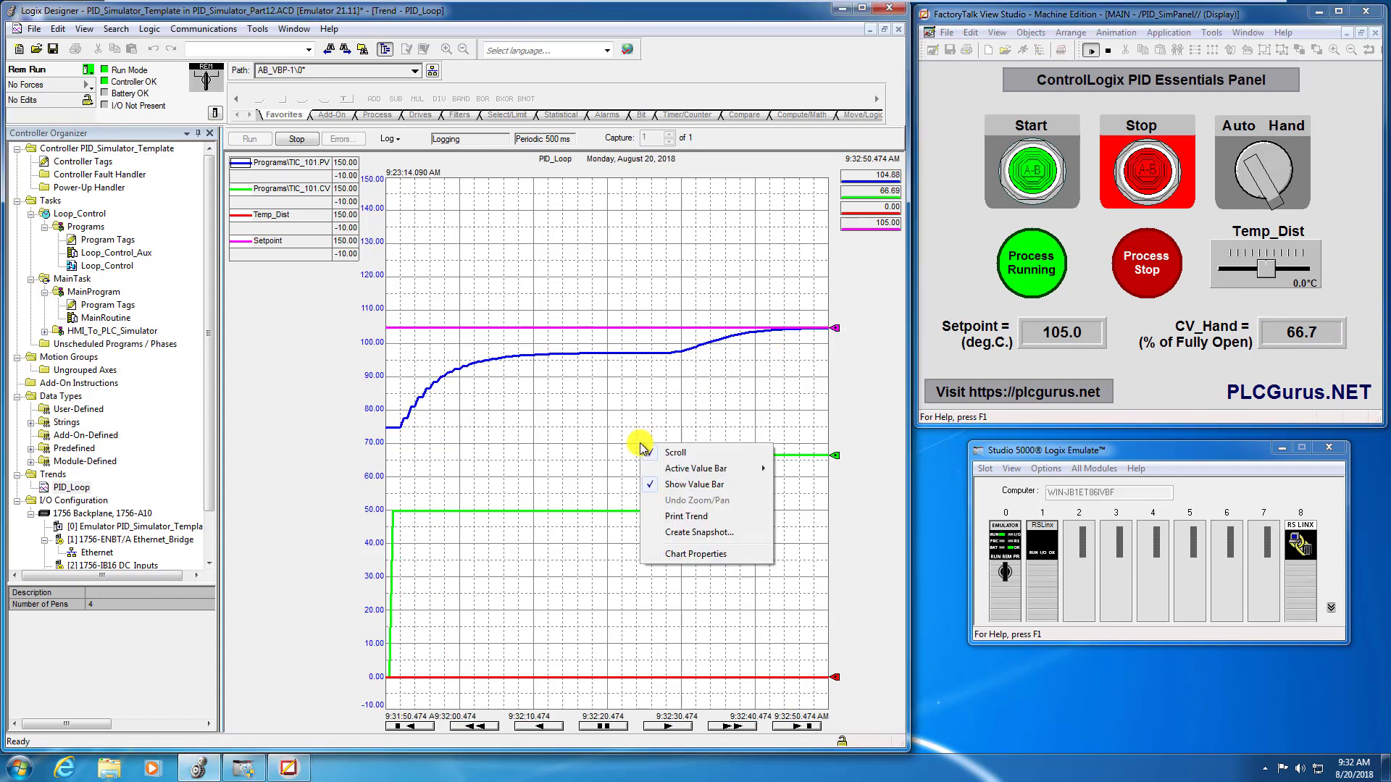
left_click(694, 548)
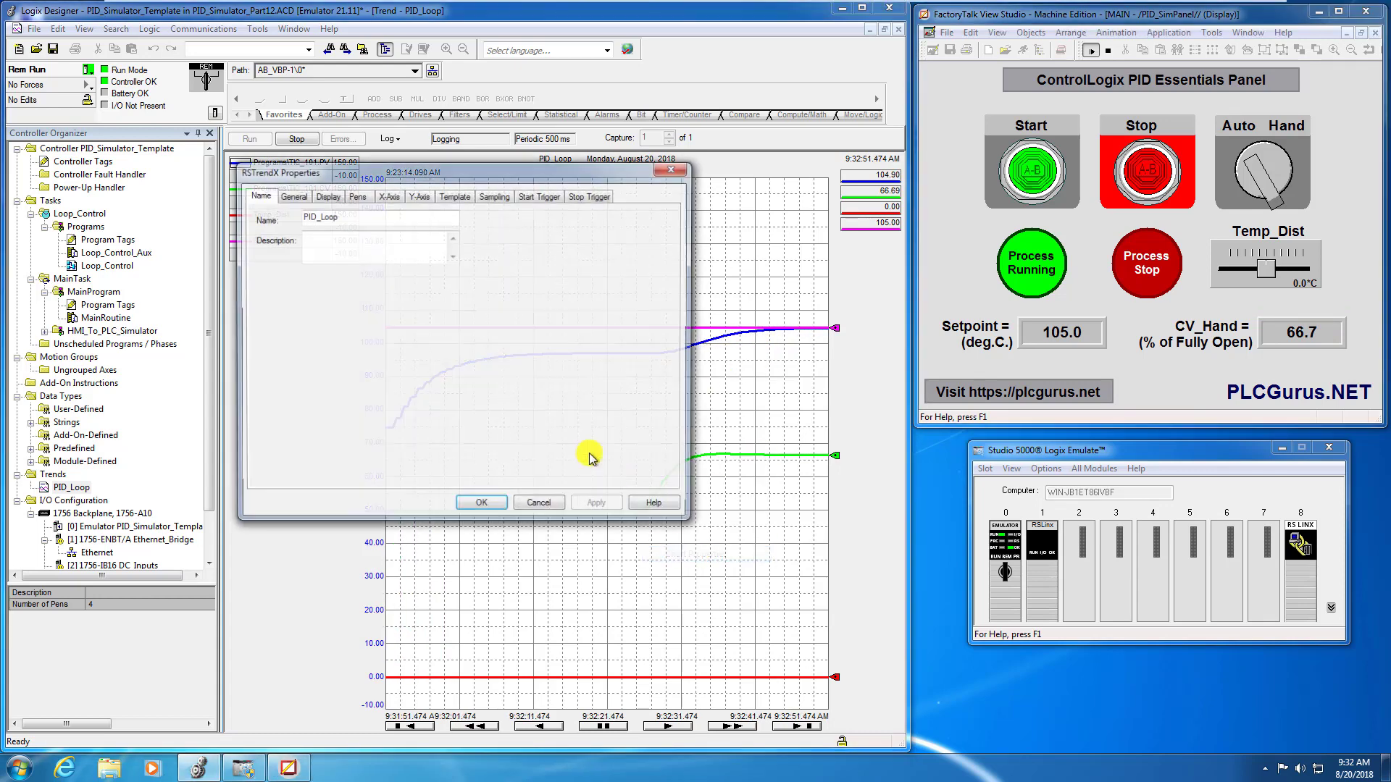
left_click(388, 196)
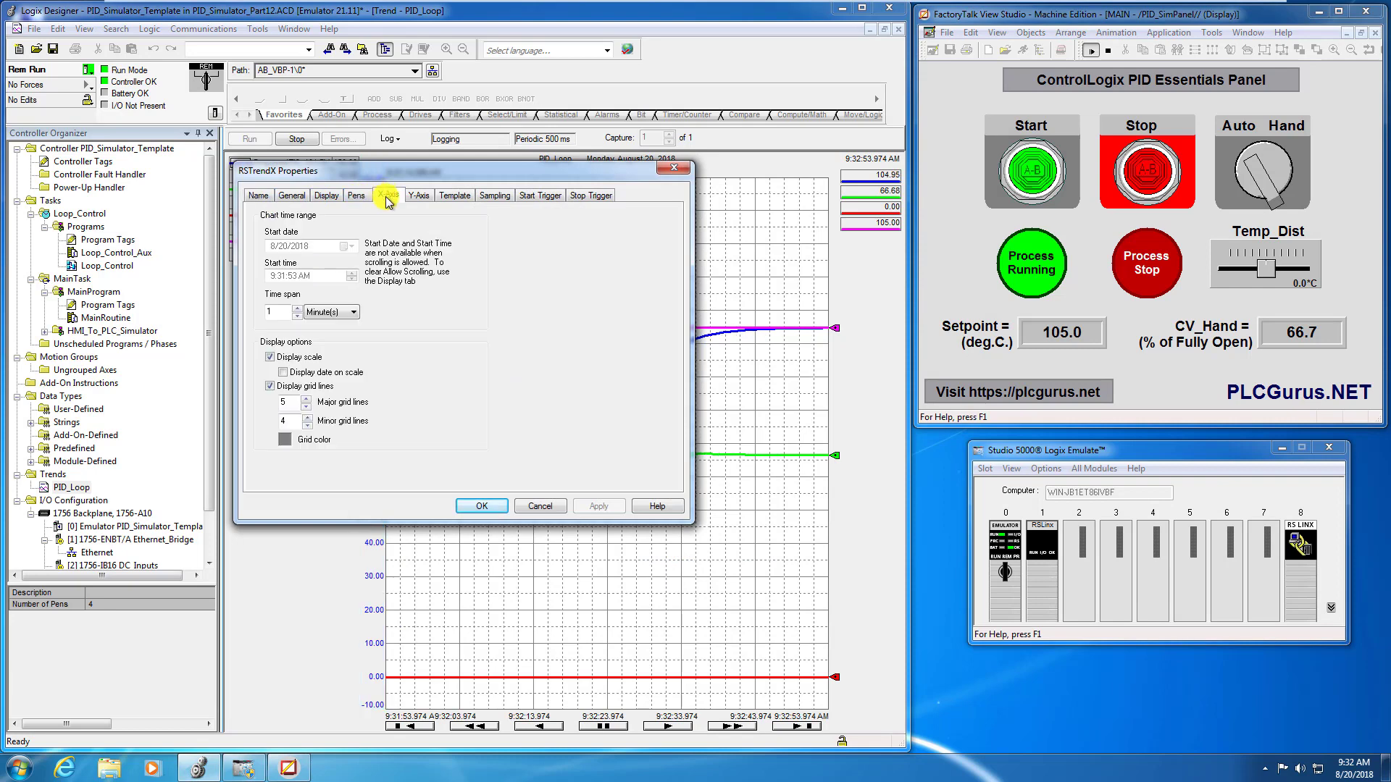
left_click(297, 308)
left_click(600, 505)
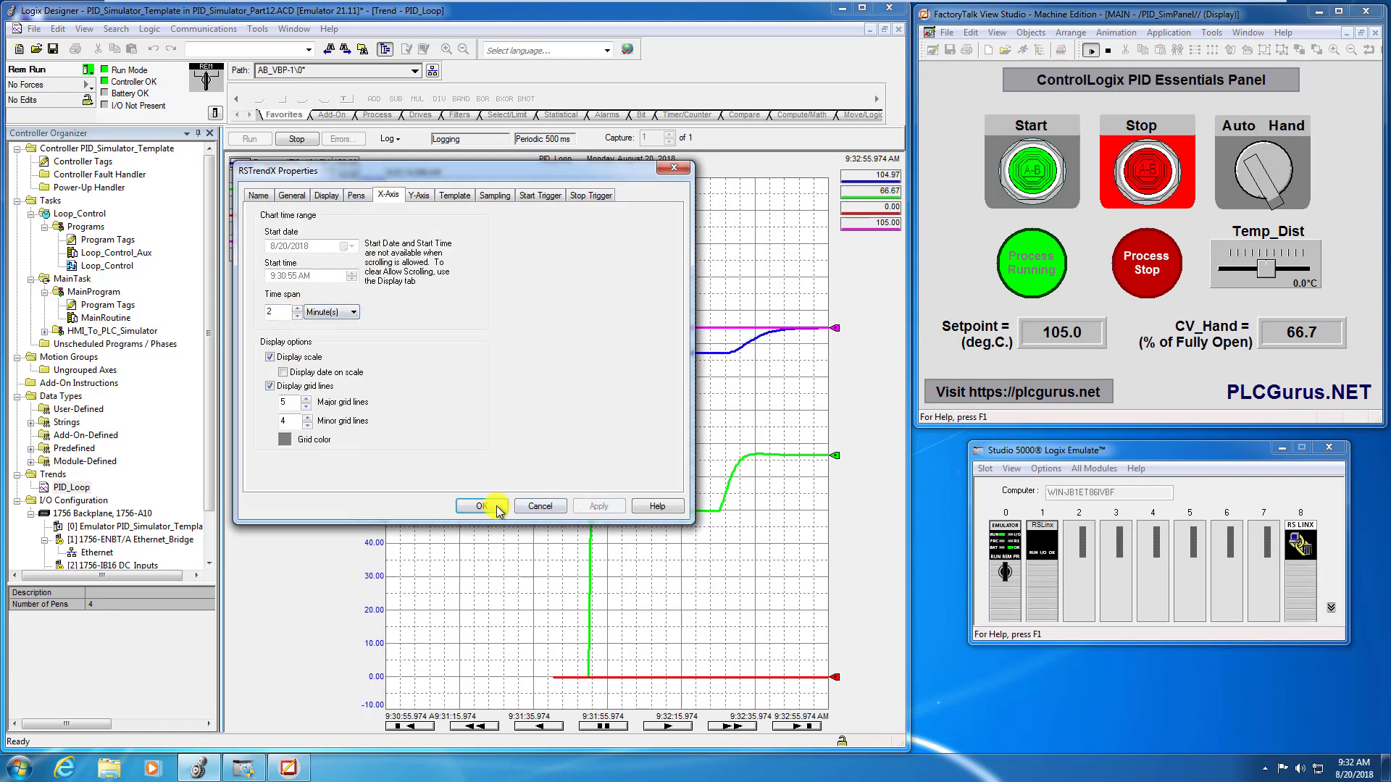
left_click(487, 506)
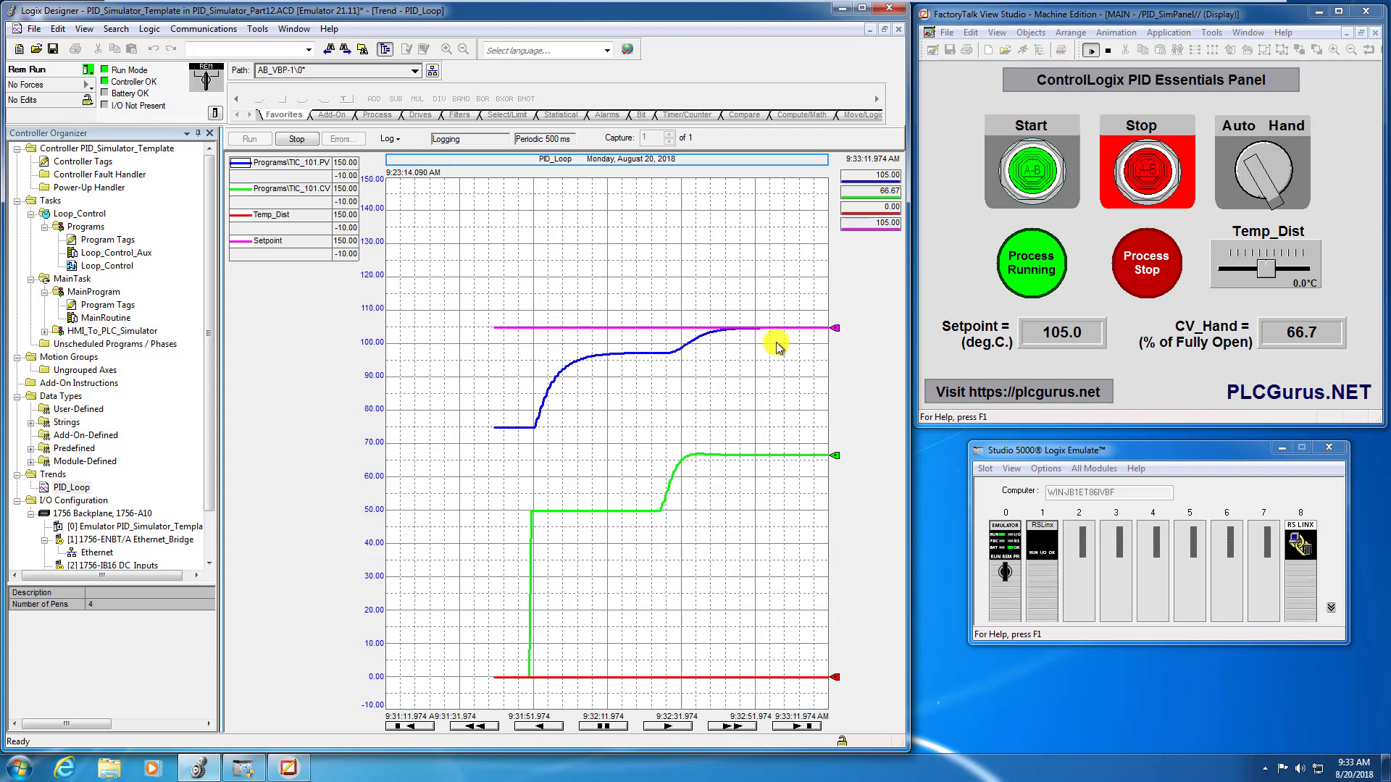
- Apply a 10.0 °C Temp_Dist disturbance, watch the loop return to setpoint, and stop the trend logging
left_click_drag(1264, 274, 1304, 276)
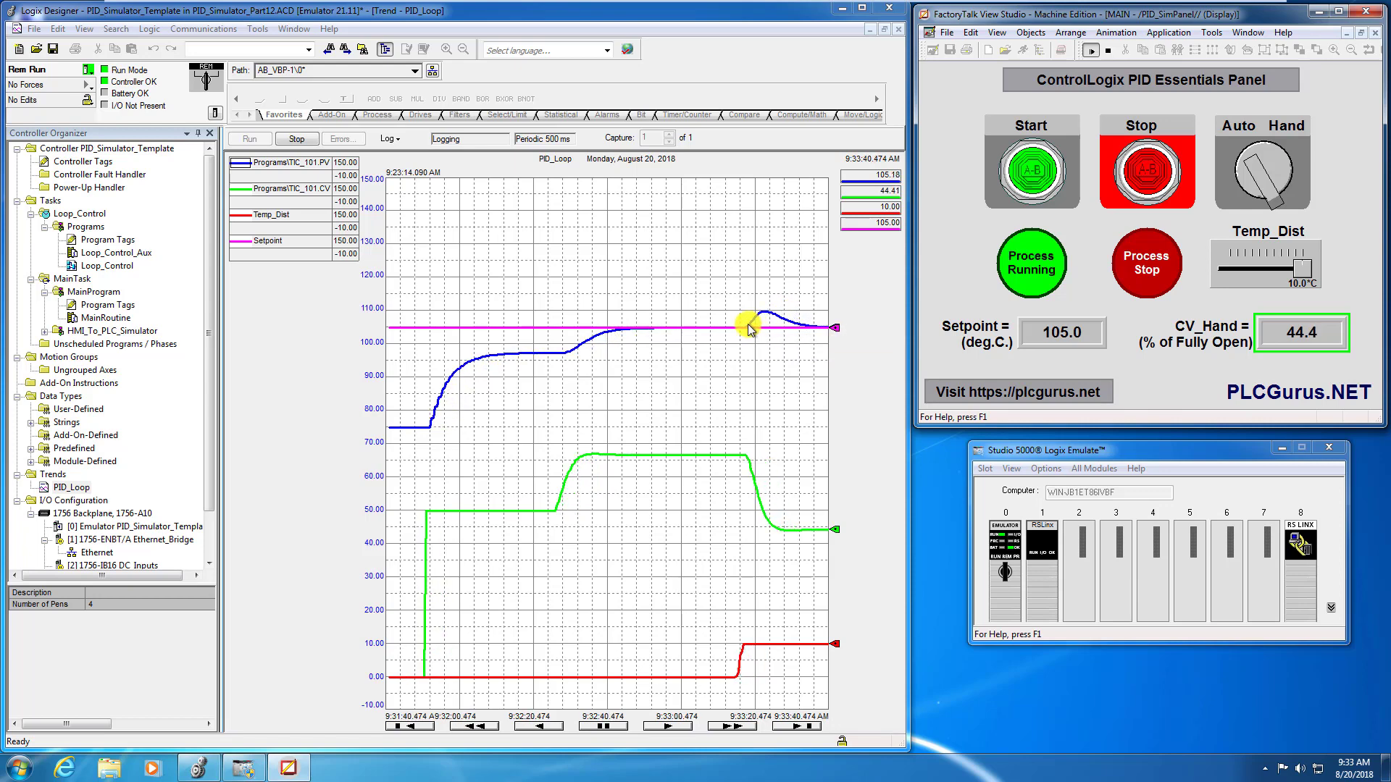
mouse_move(784, 324)
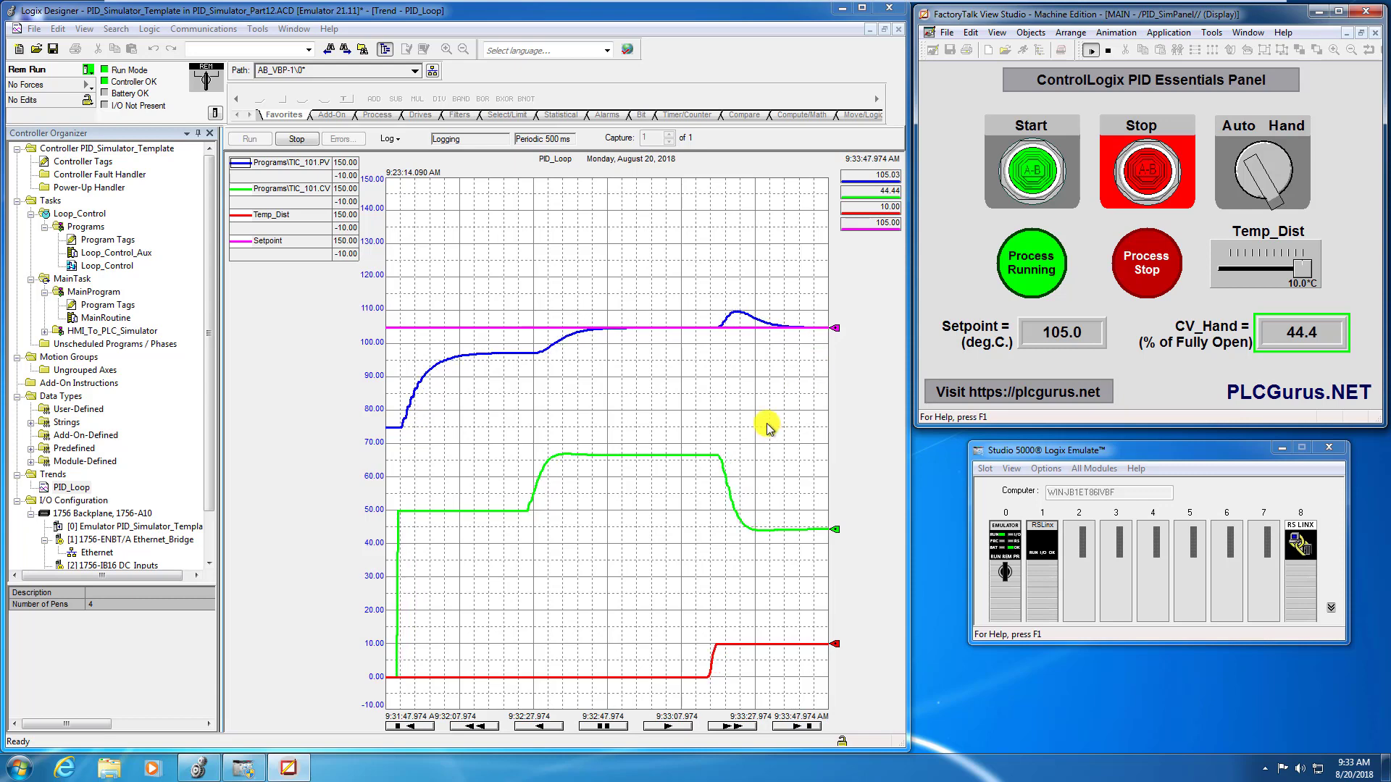
left_click(296, 139)
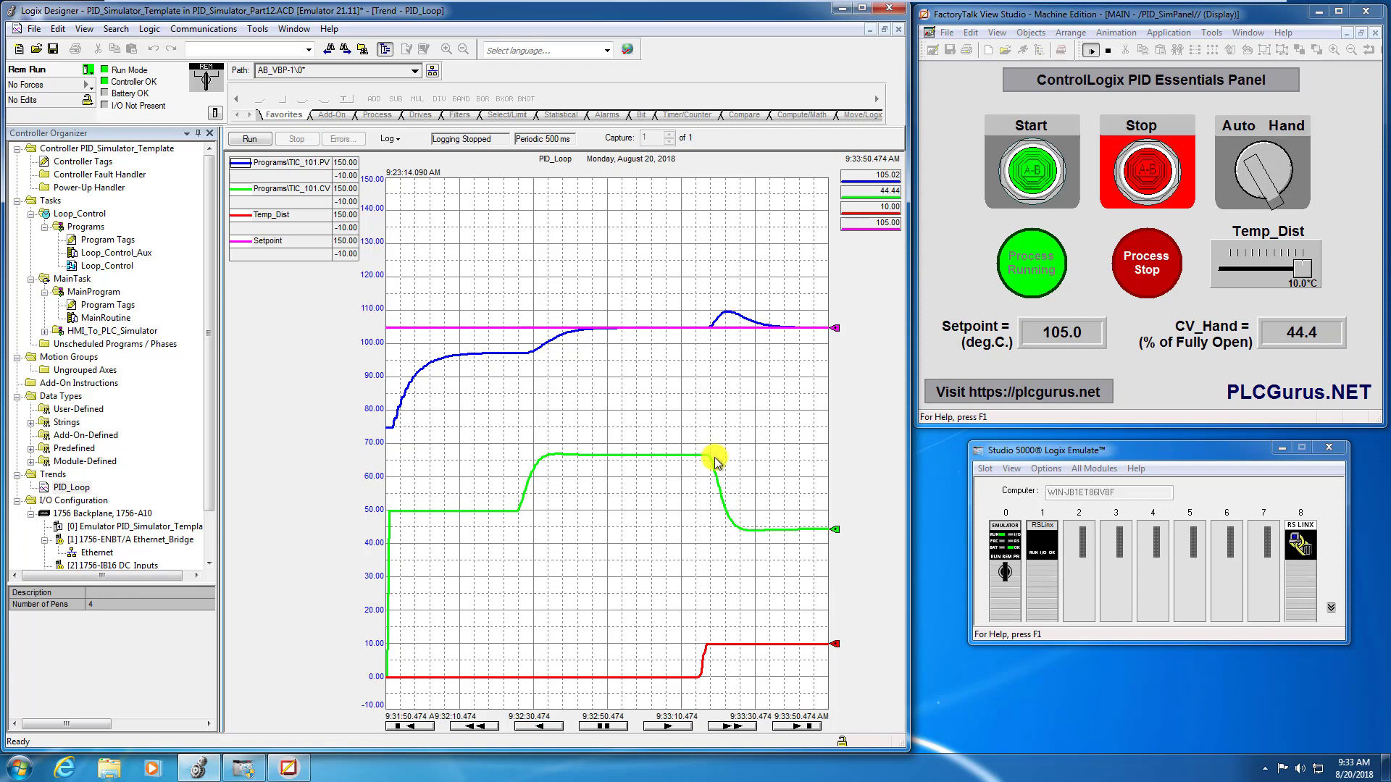
- Change the trend's graph title to "Kc=3.3, Ti=0.08, Td=0, DT=2s, Lag=5s"
double_click(539, 164)
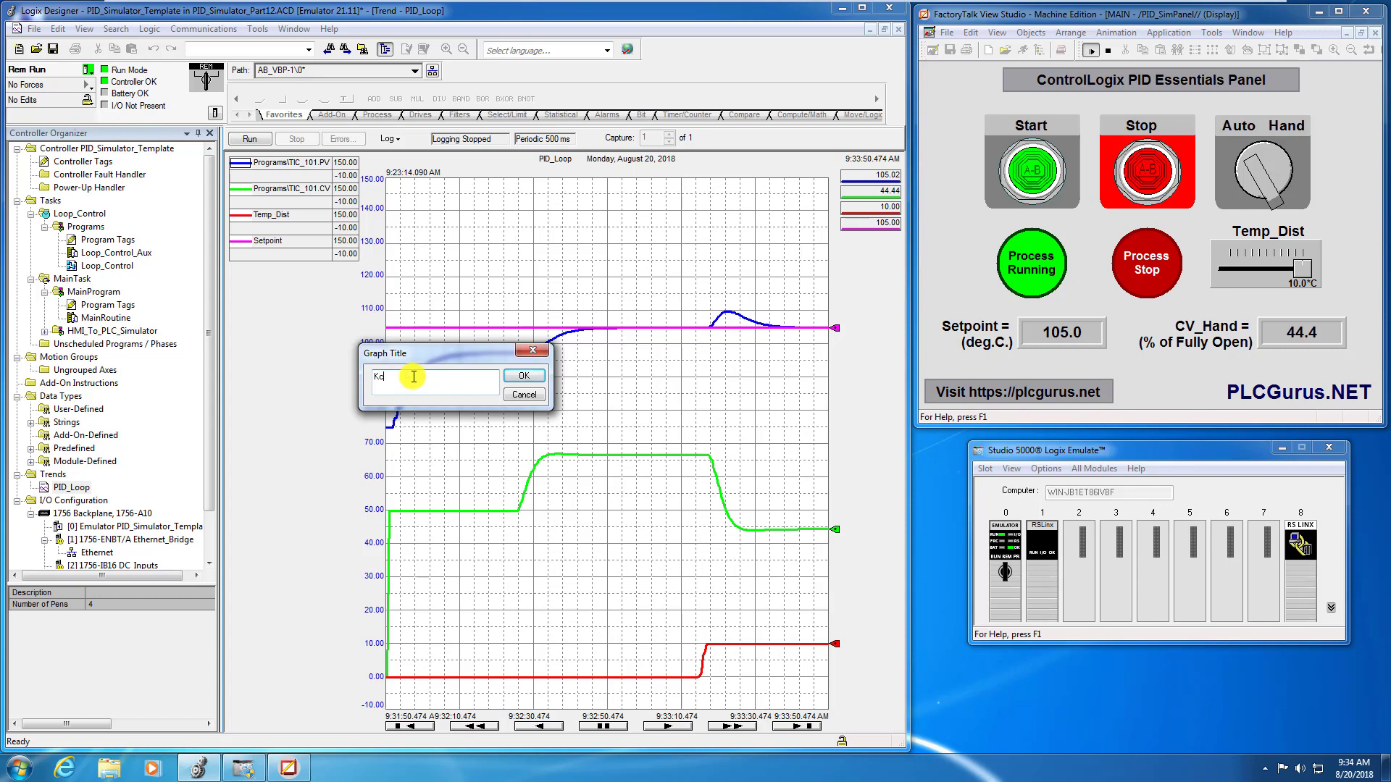
type("3.3")
type("Ti=0.08, Td=0, DT=2s, Lag=5s")
left_click(528, 377)
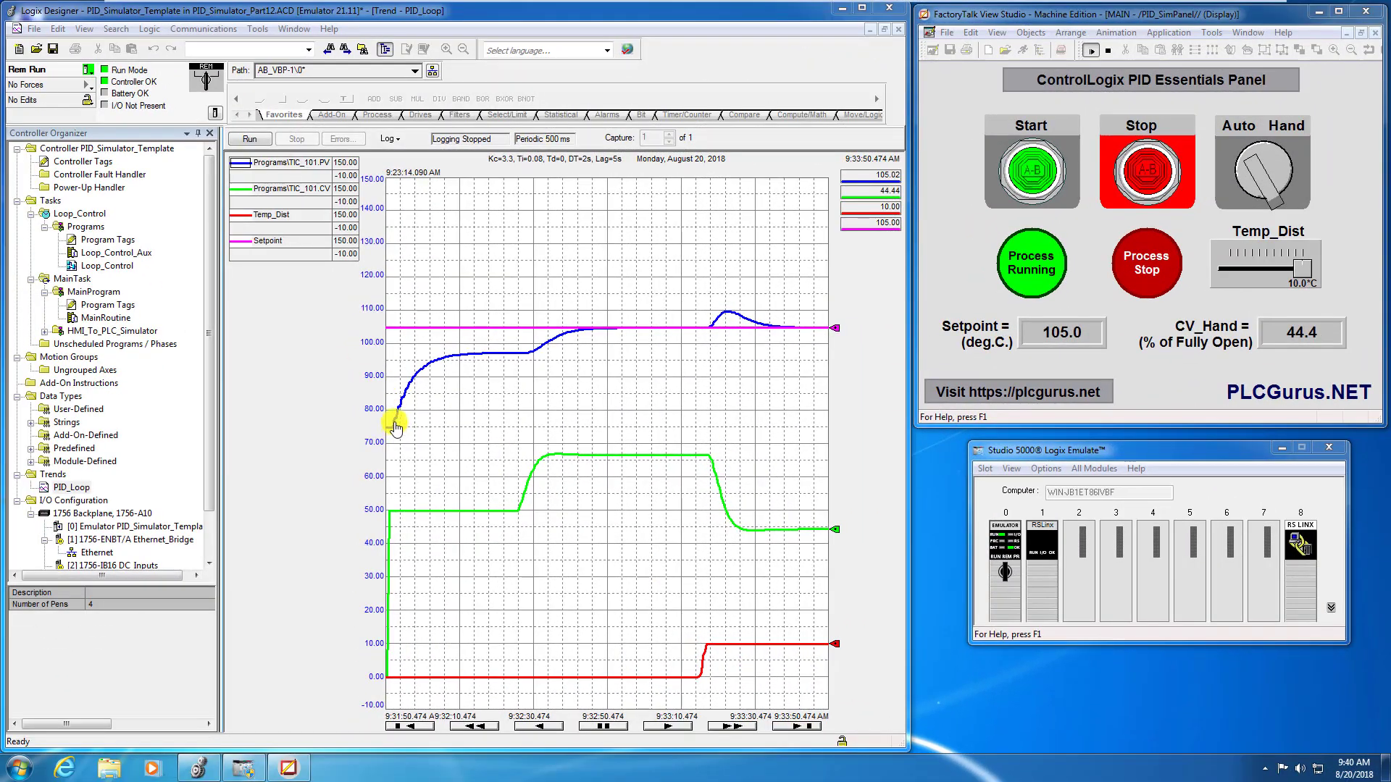
- Capture the trend chart with the Snipping Tool and save it as the PNG file DT2 in the Pictures library
left_click(20, 769)
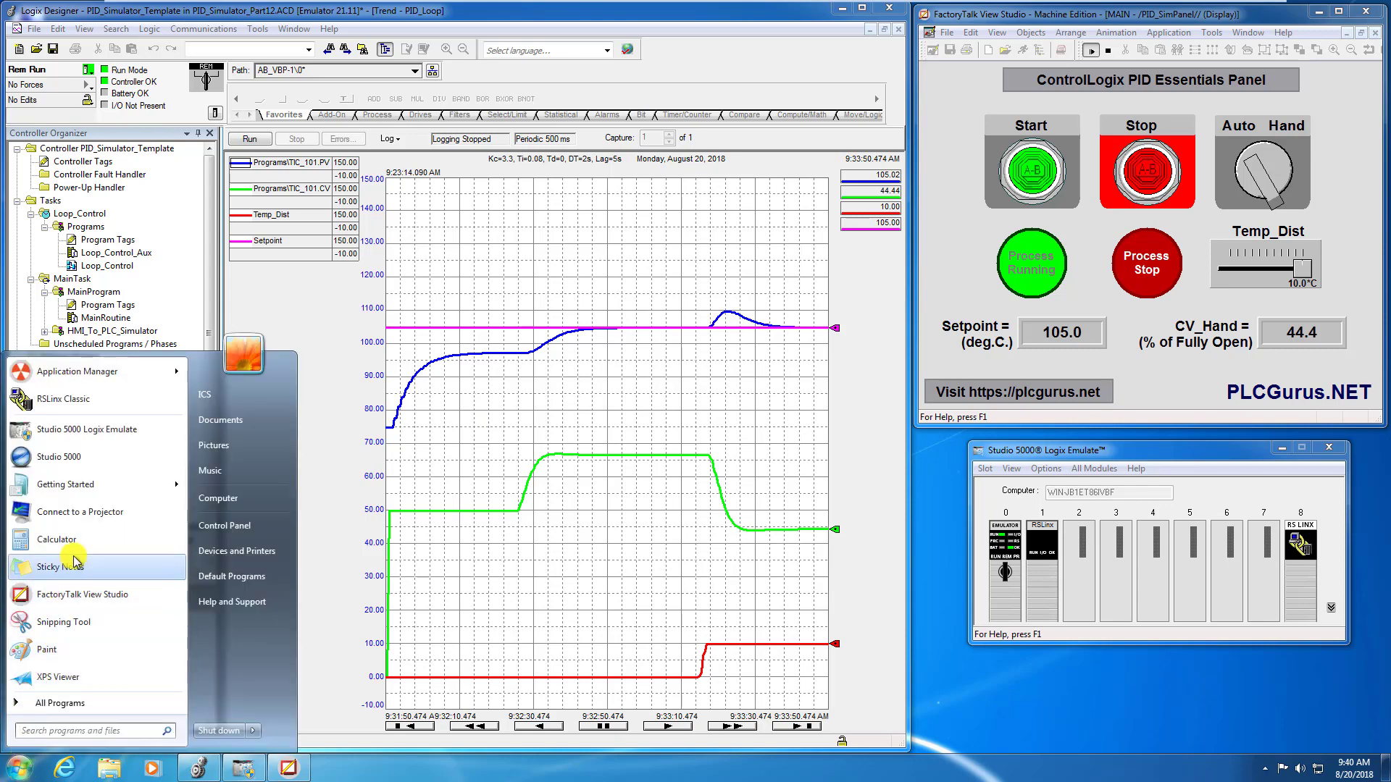
left_click(79, 622)
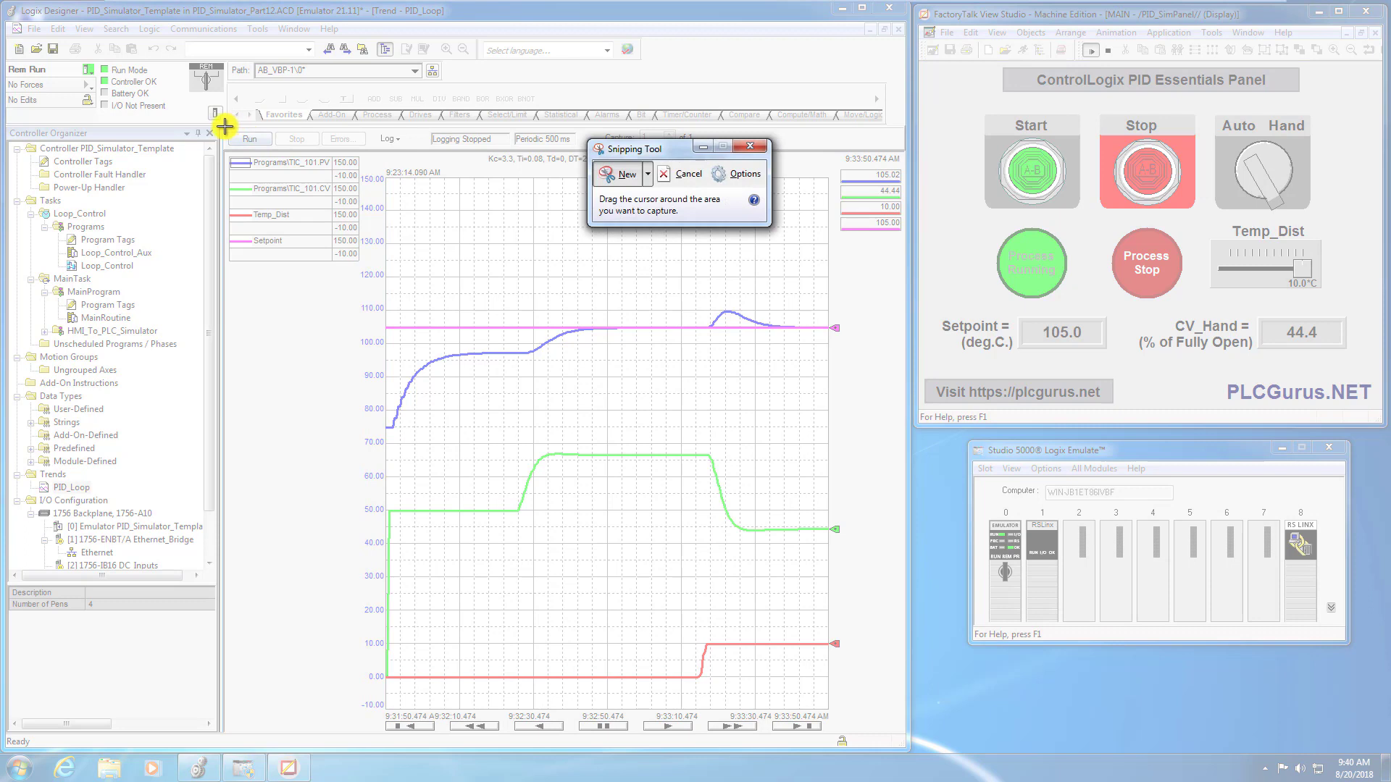
left_click_drag(222, 126, 905, 758)
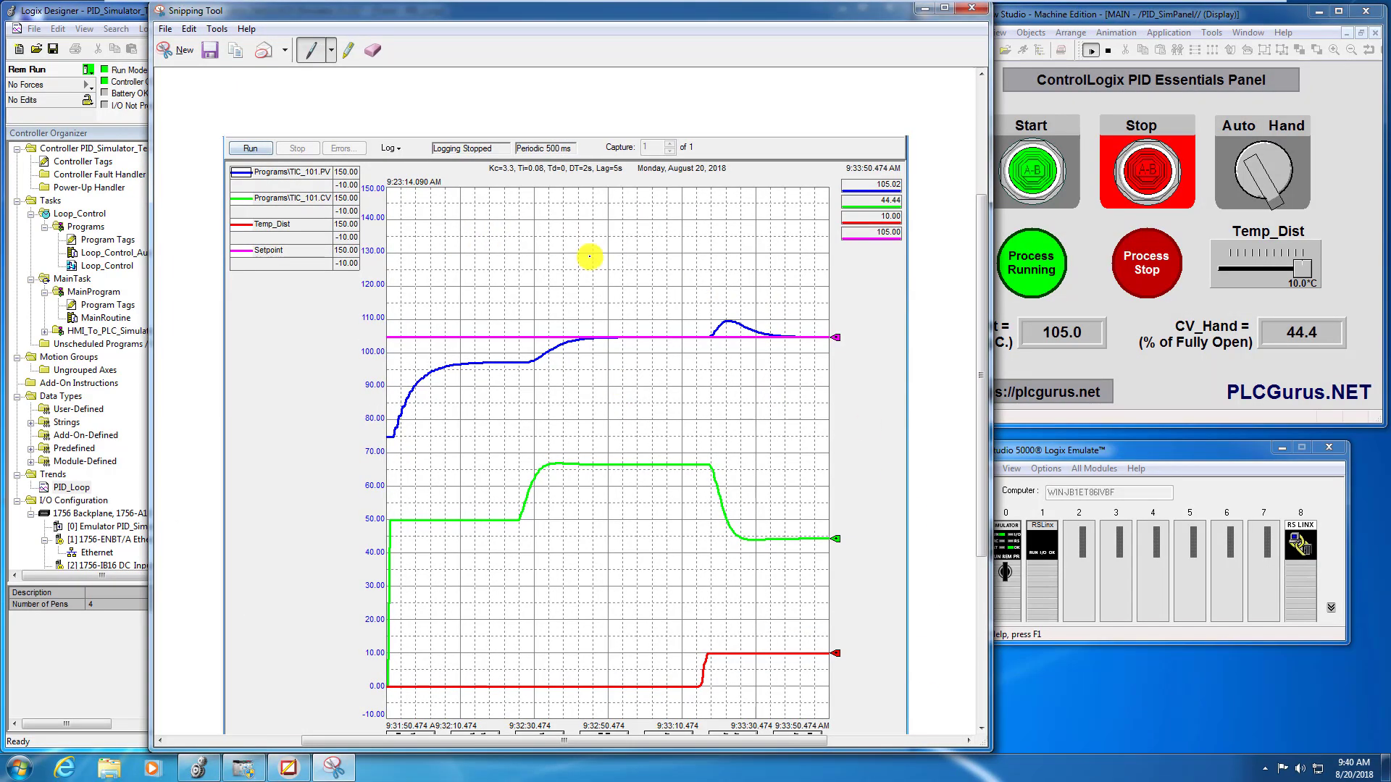
left_click(210, 50)
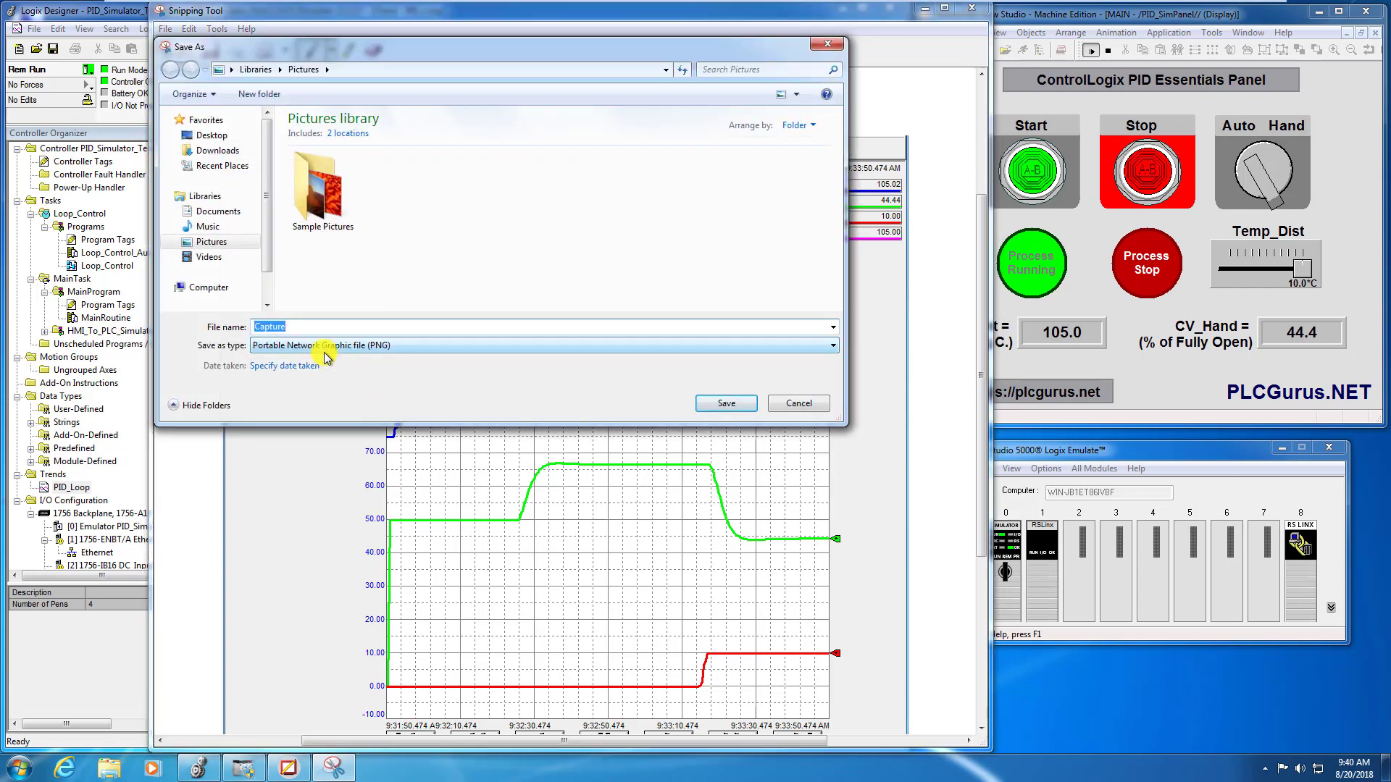
type("DT2")
left_click(750, 403)
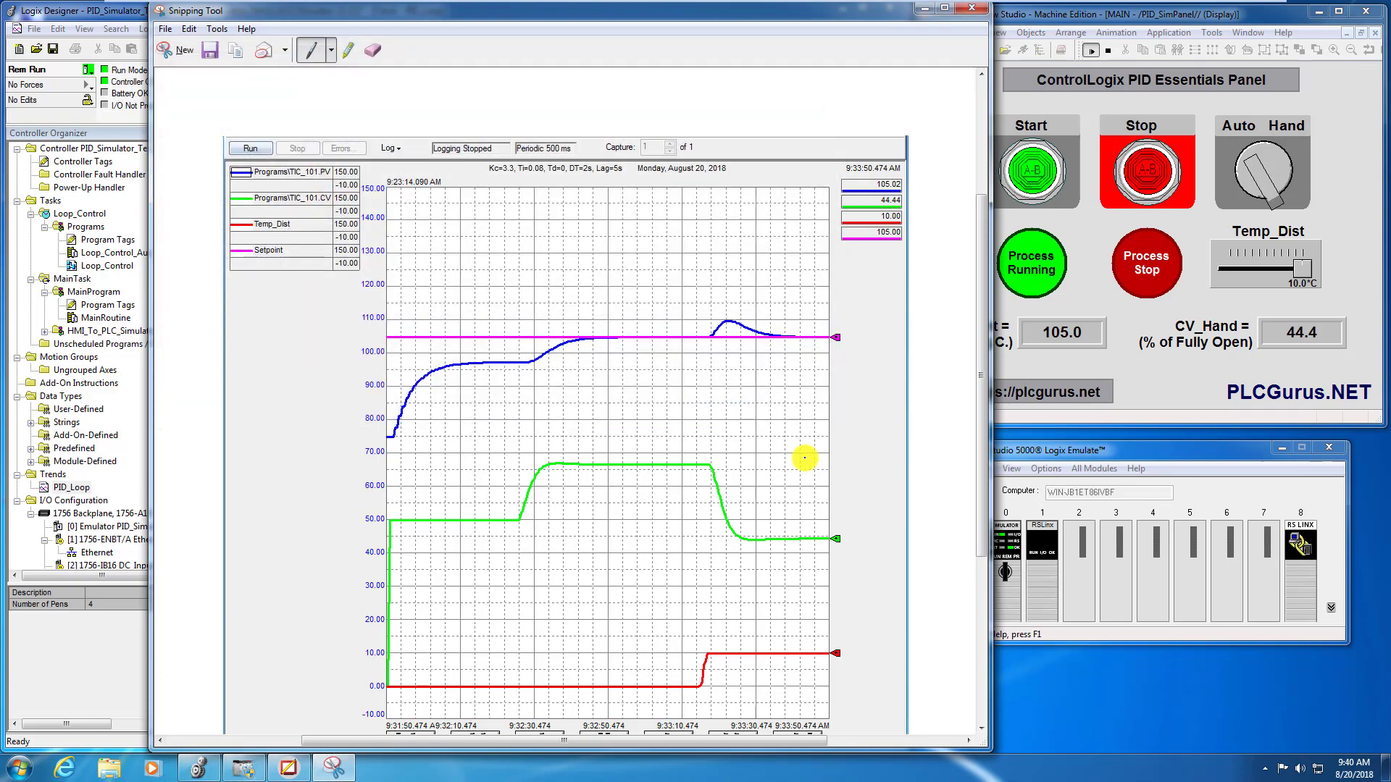
left_click(971, 9)
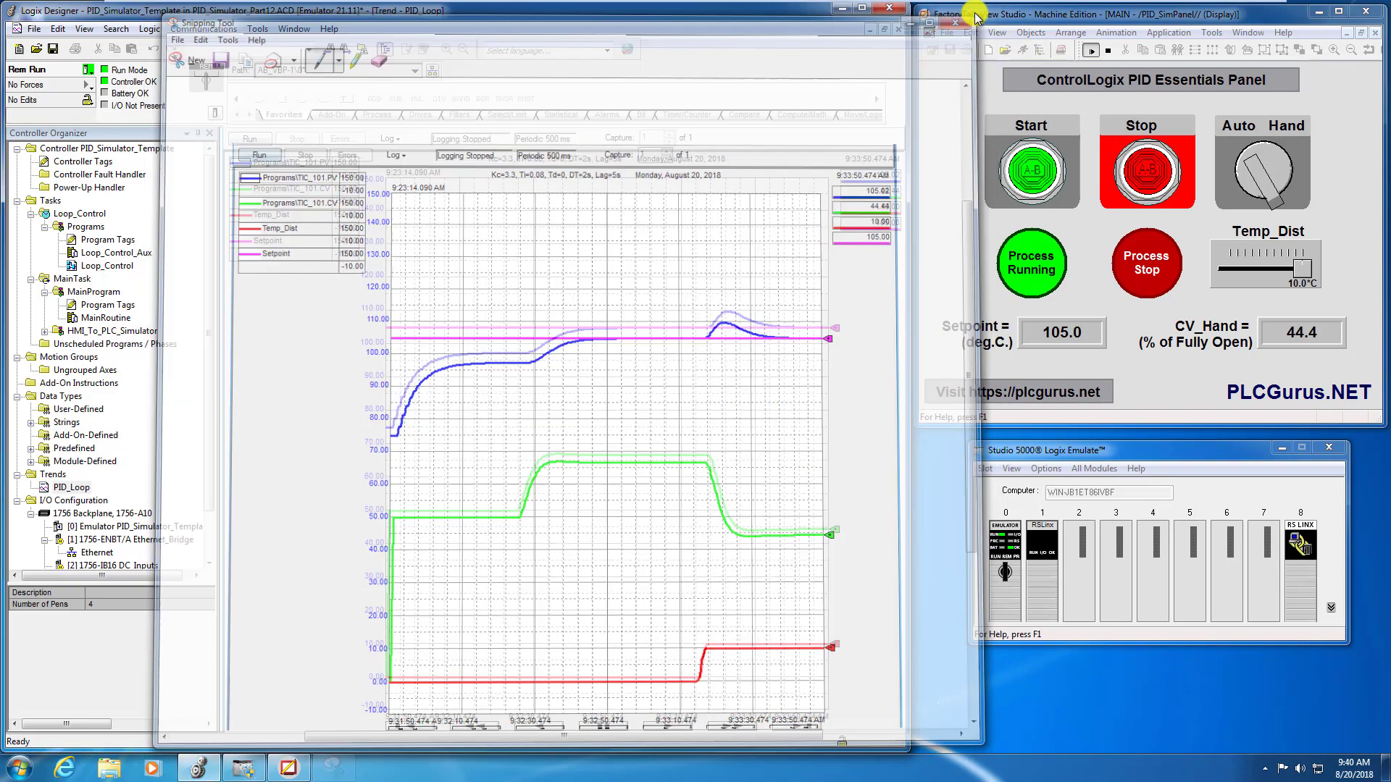
- Set the Deadtime of the DEDT_01 block in the Loop_Control routine to 8.0 and check its storage array requirement
double_click(113, 267)
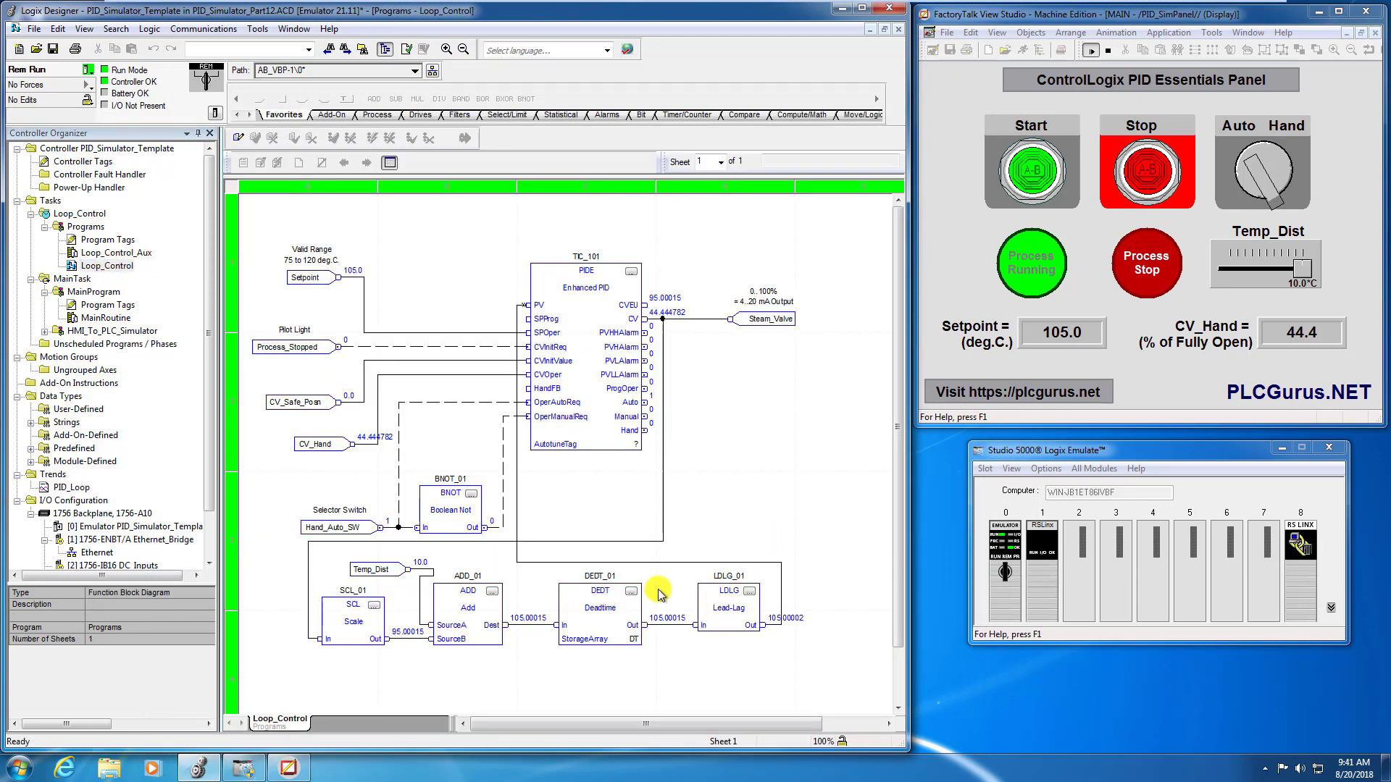
left_click(630, 591)
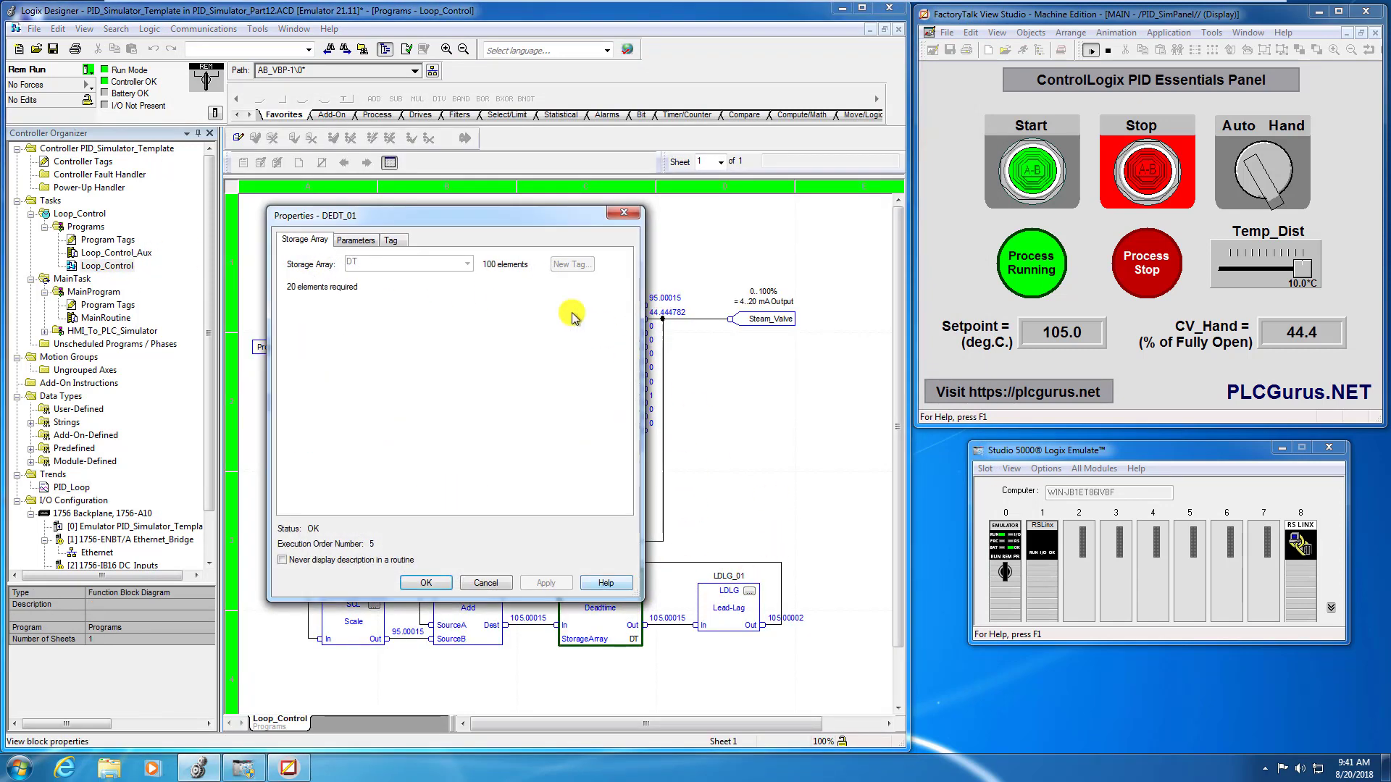
left_click(363, 240)
left_click(457, 312)
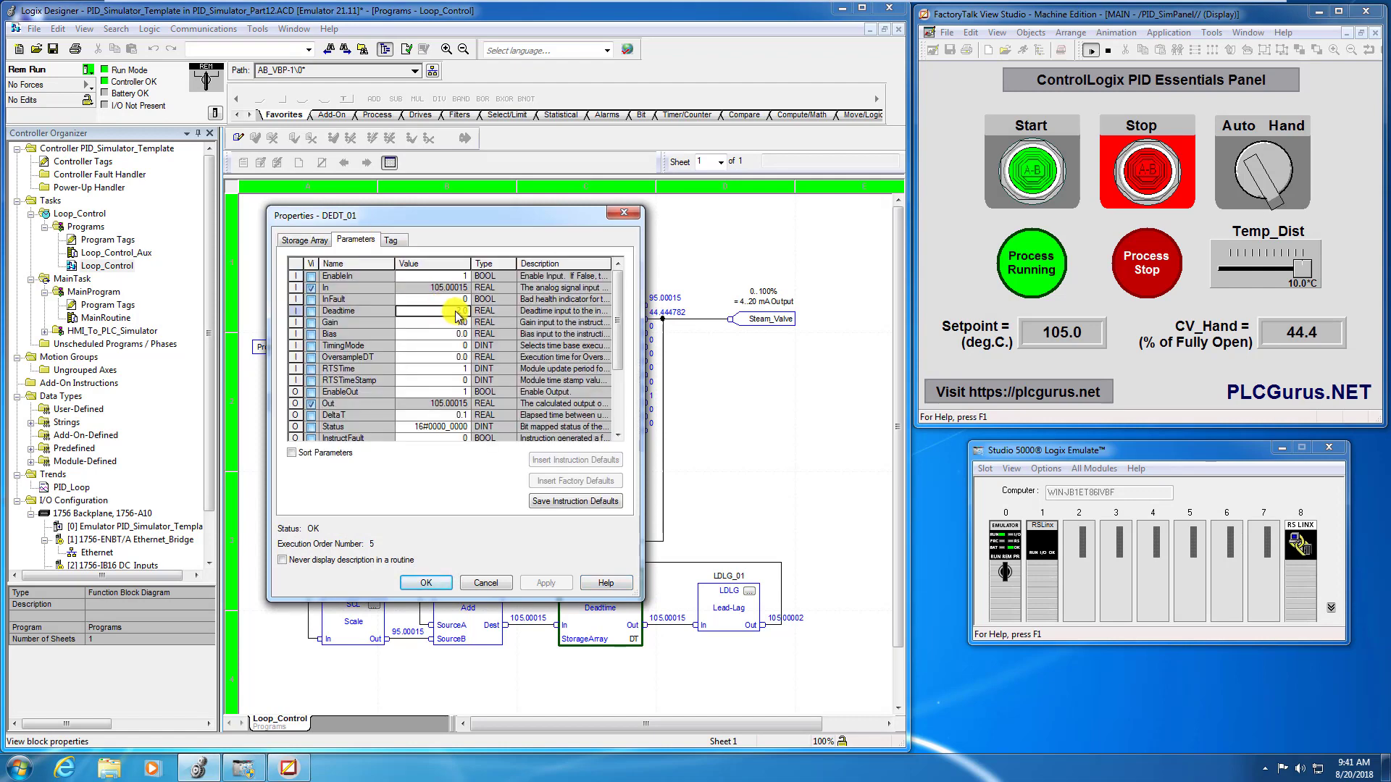
type("2.0")
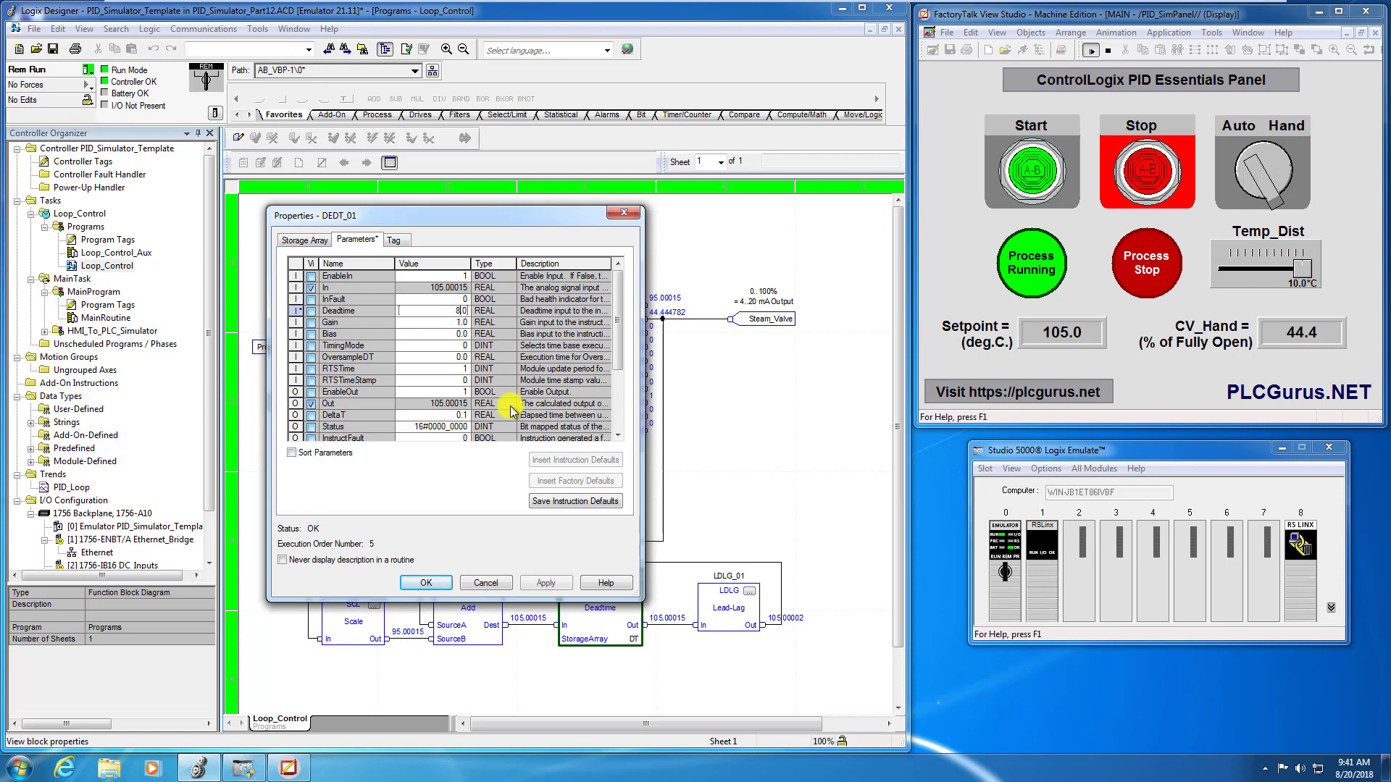
key("Return")
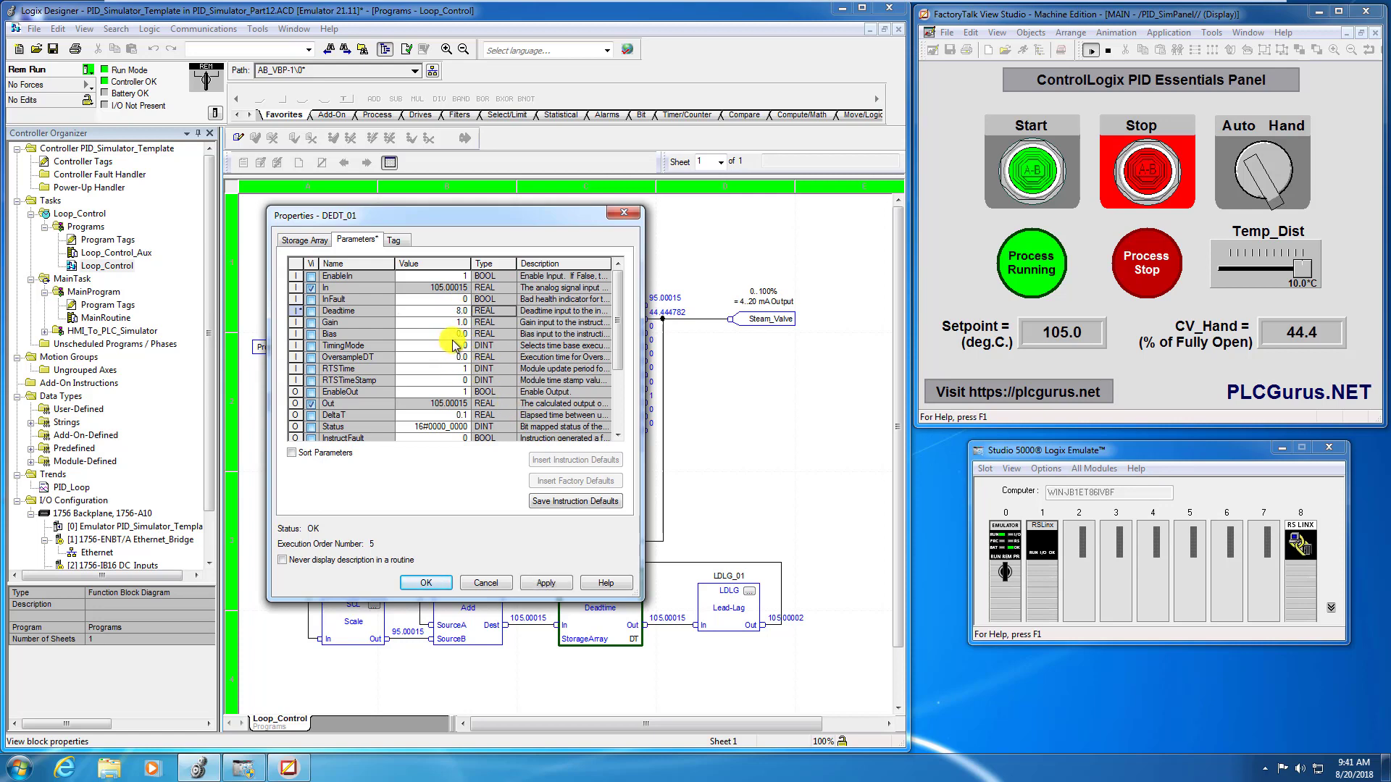
left_click(536, 582)
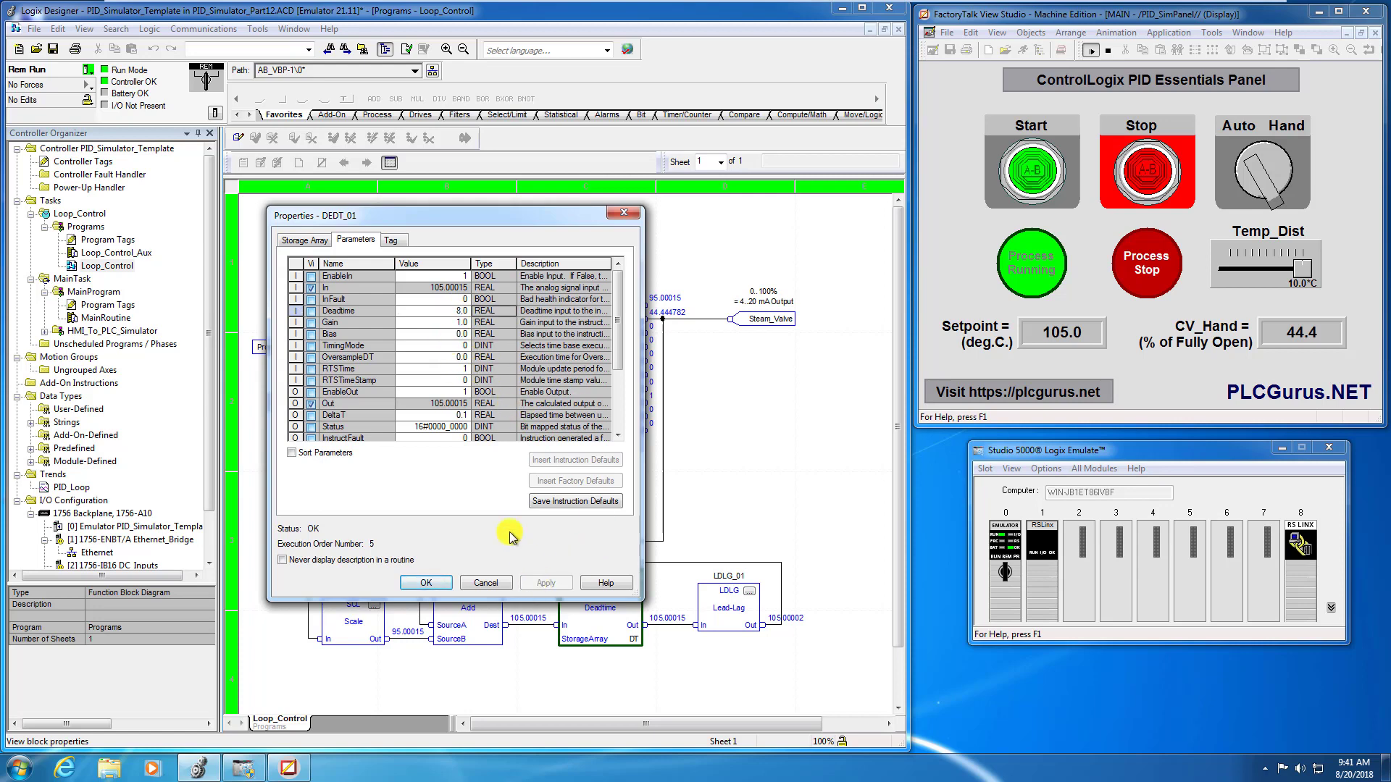
left_click(313, 240)
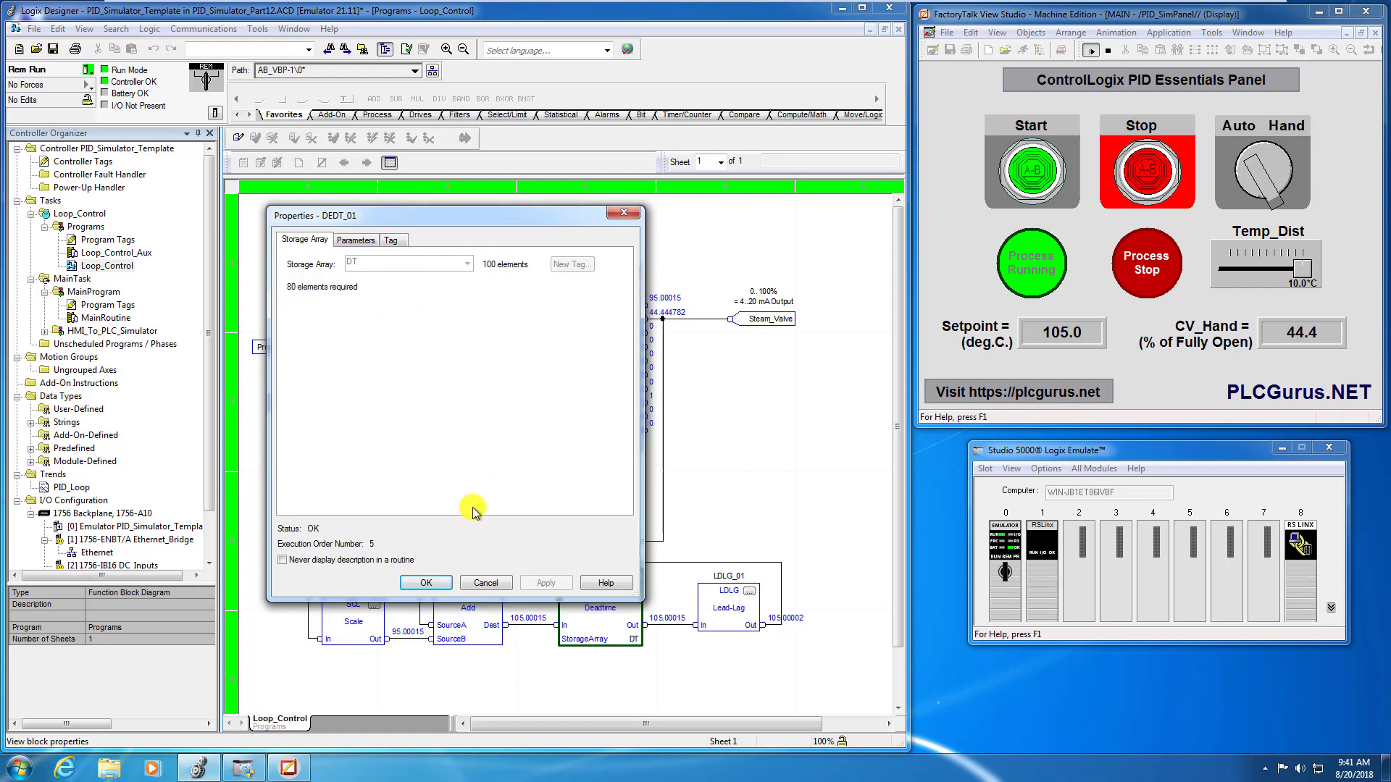
left_click(425, 583)
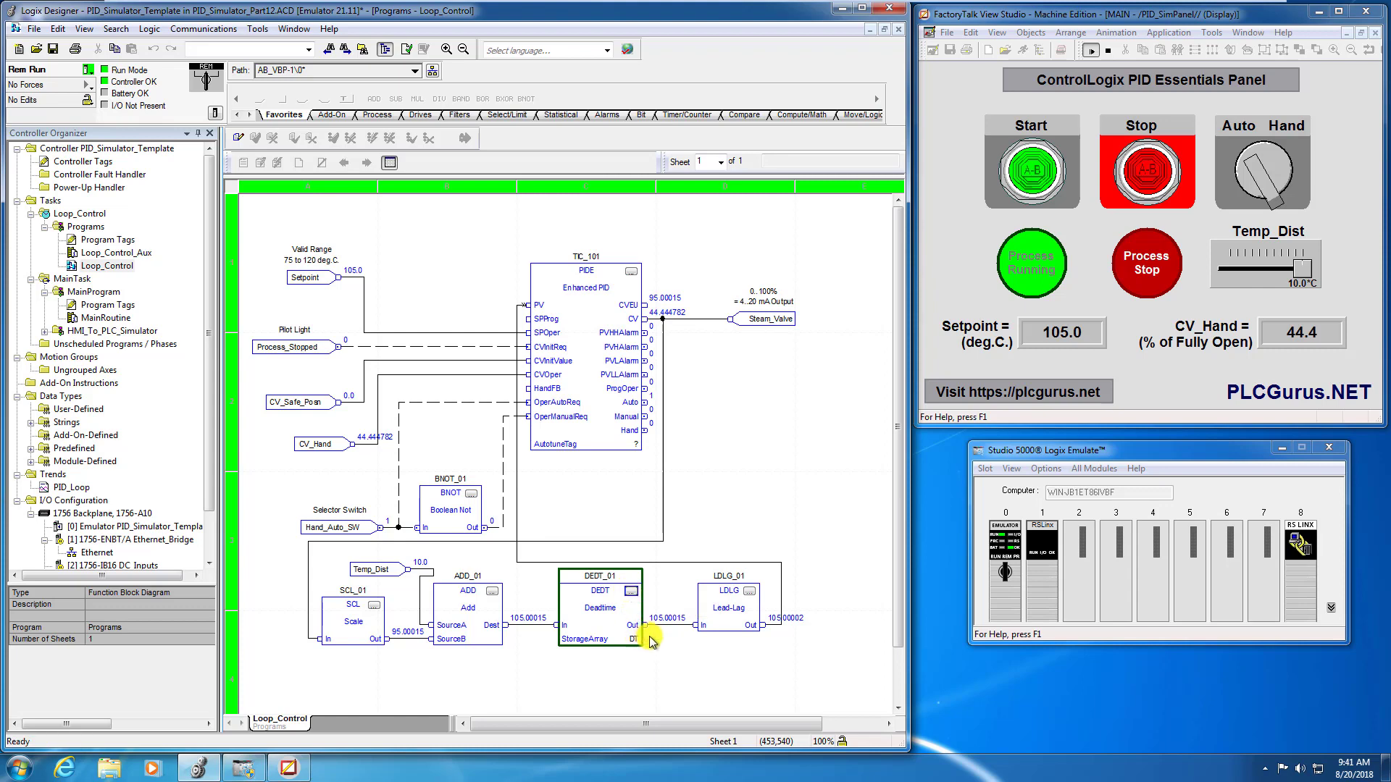
- Check the storage array requirement and the Deadtime parameter in the DEDT_01 block's properties
left_click(631, 592)
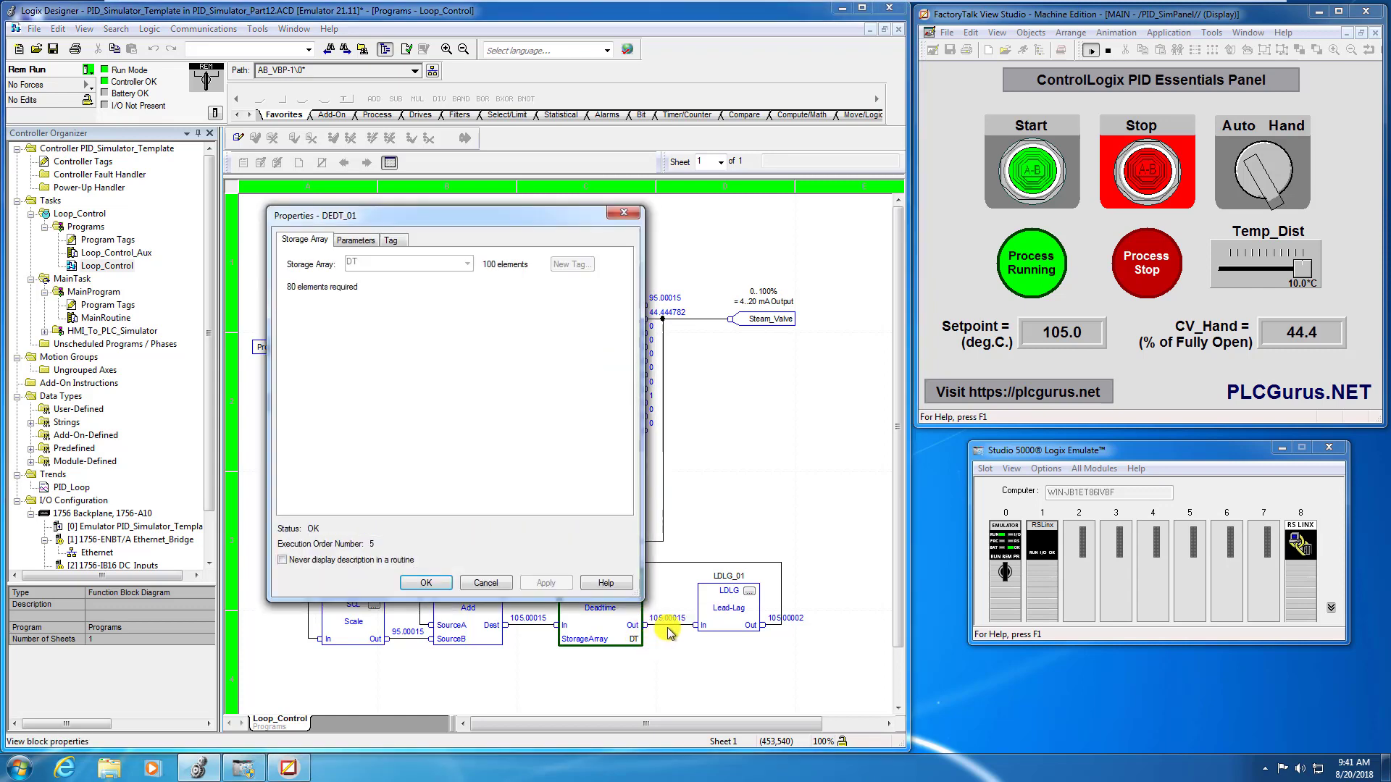
left_click(357, 241)
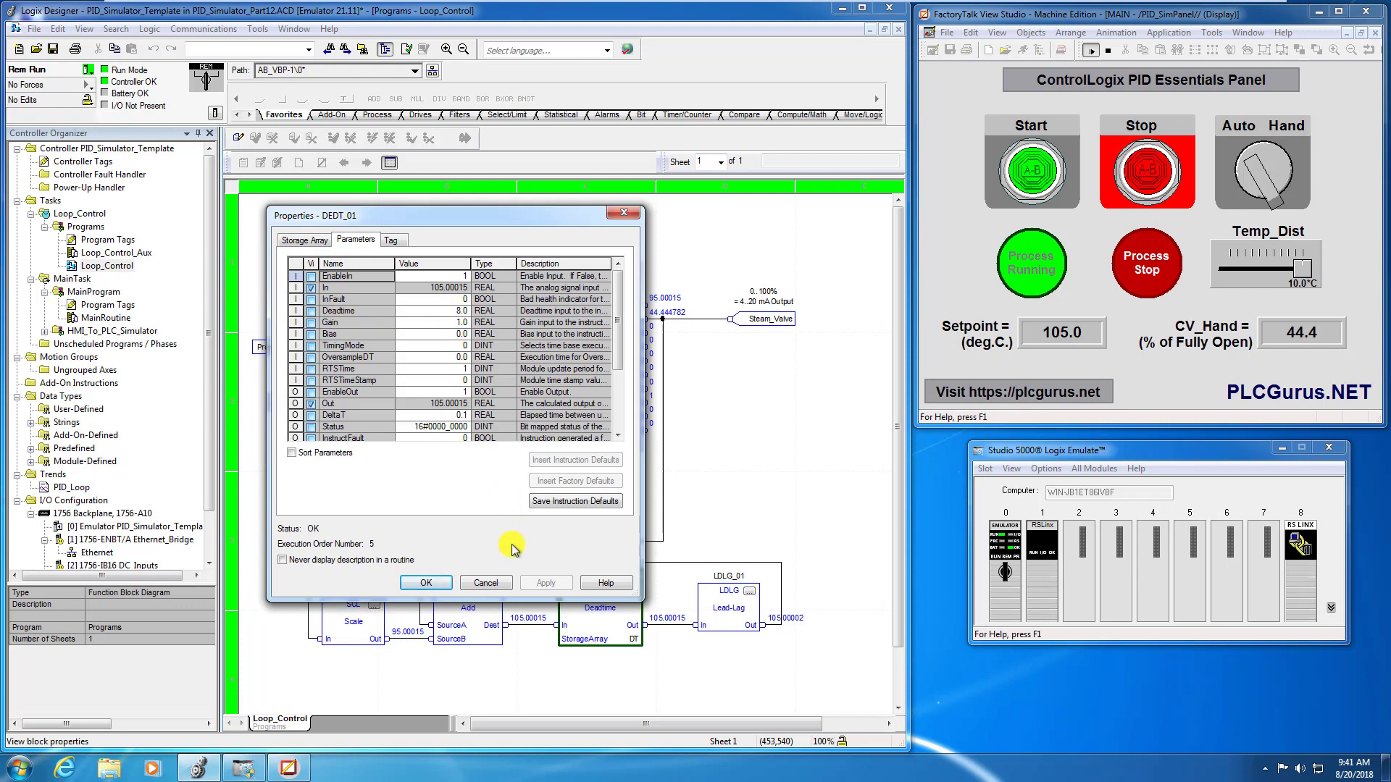
left_click(428, 584)
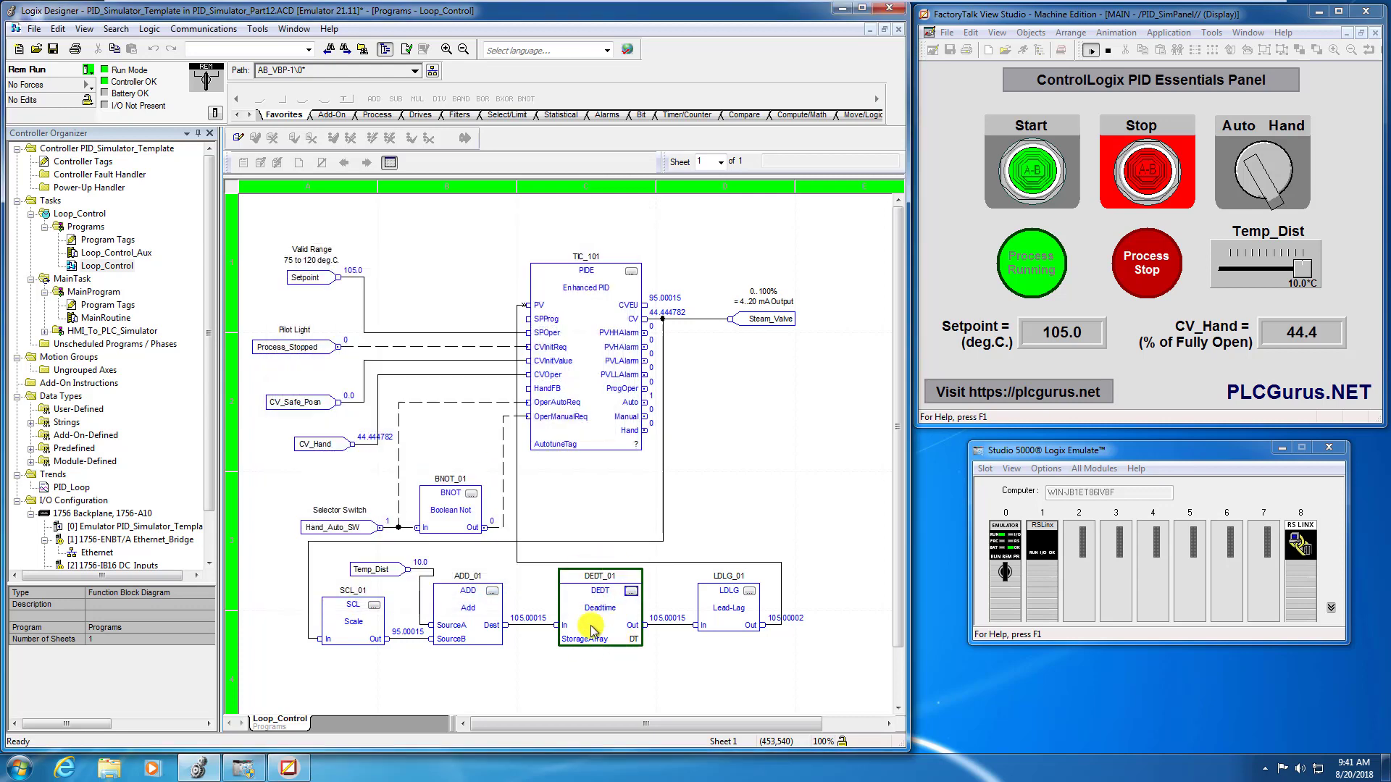
left_click(769, 518)
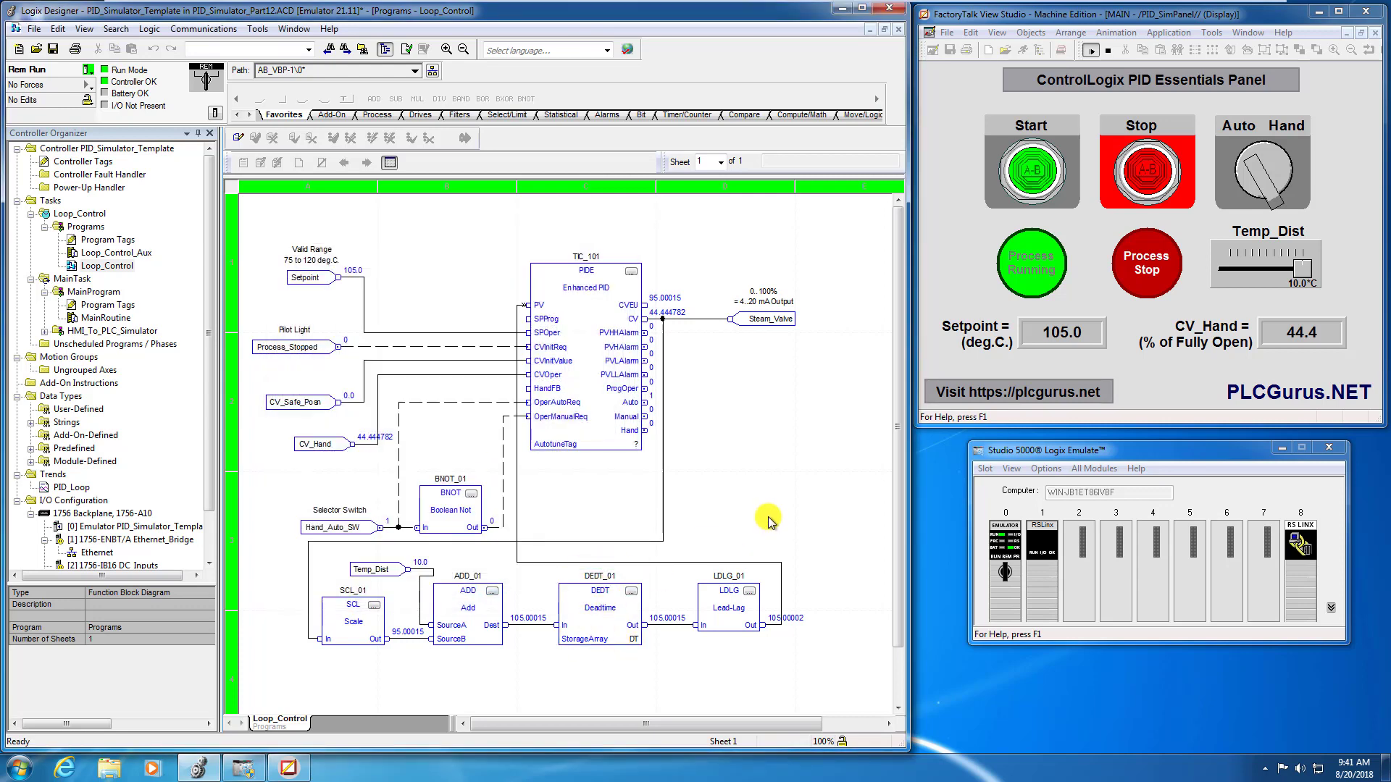
- Stop the process, switch the loop selector to Hand, and reset the Temp_Dist disturbance to 0.0 °C
left_click(1143, 163)
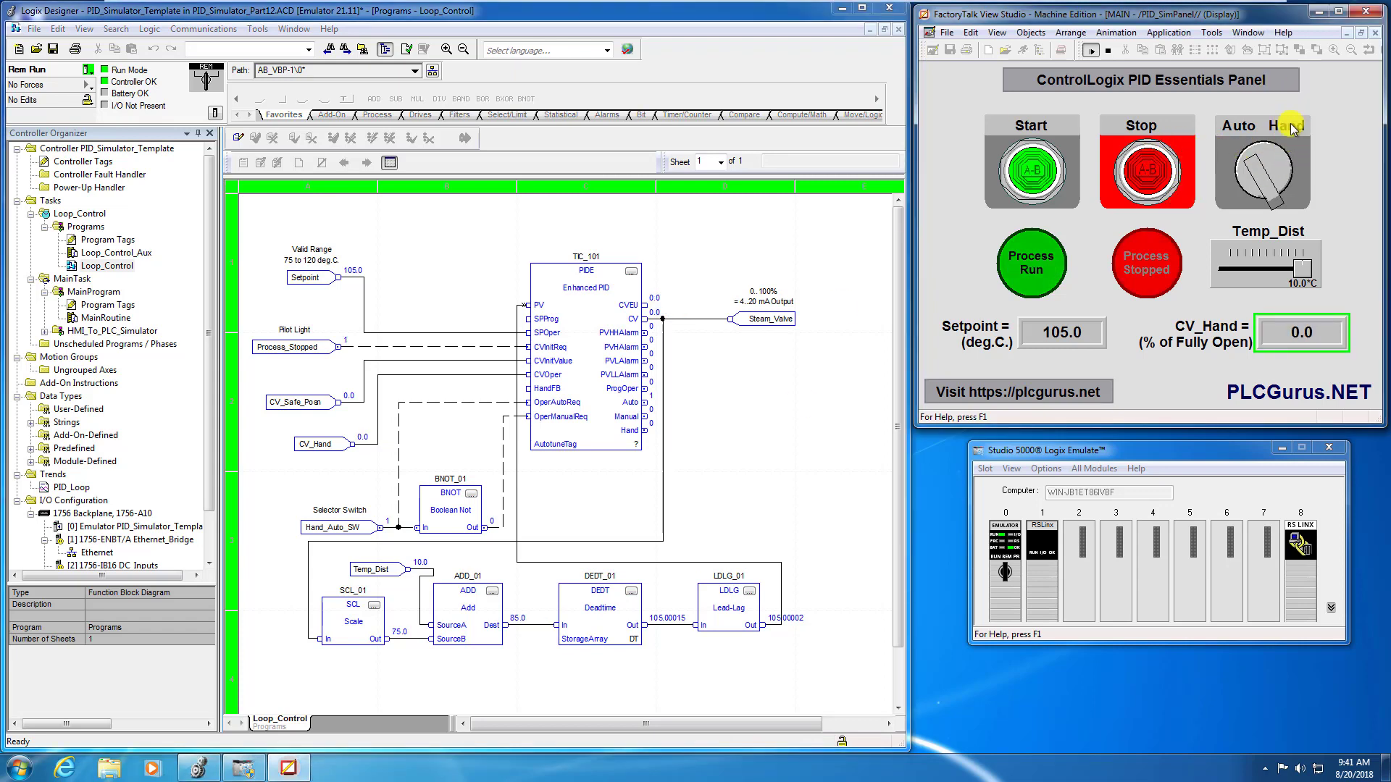
left_click(1288, 160)
left_click_drag(1299, 252, 1270, 267)
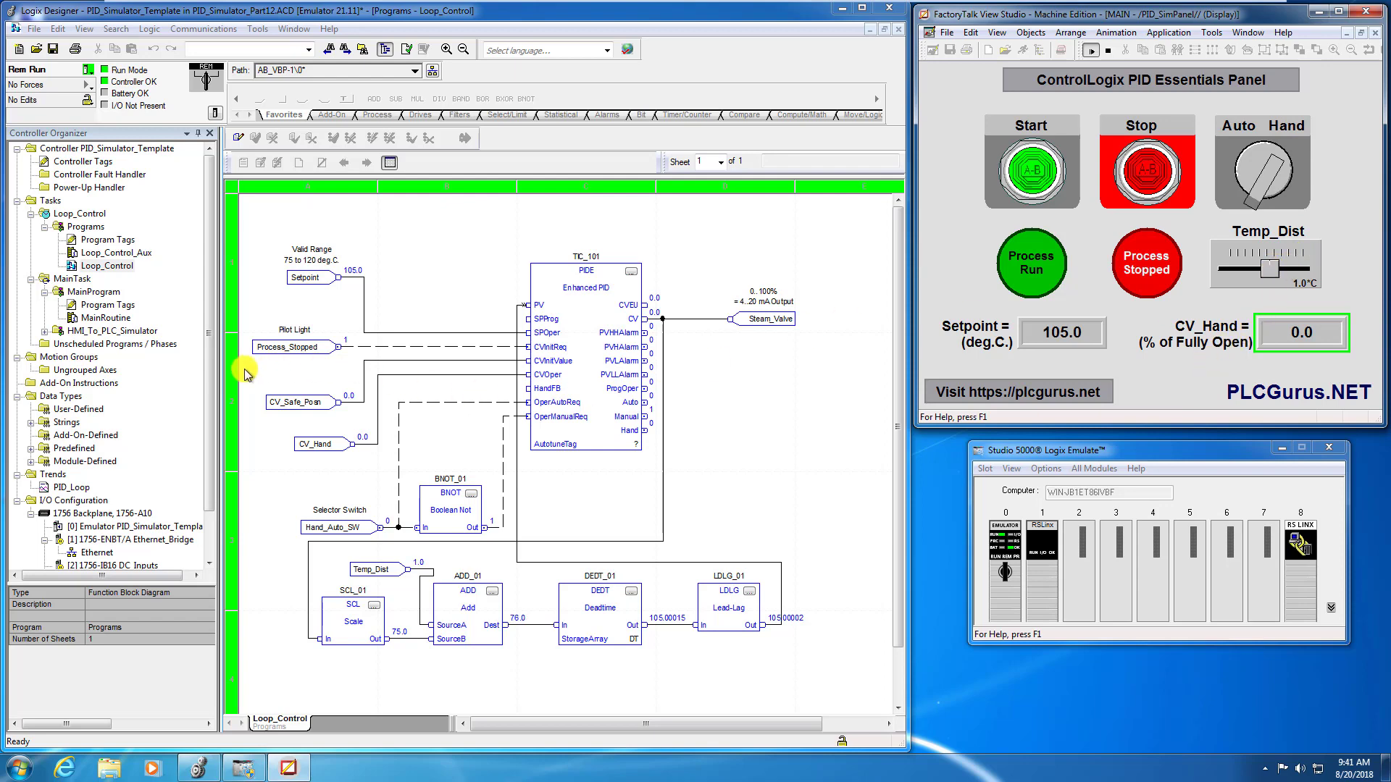
left_click(1269, 271)
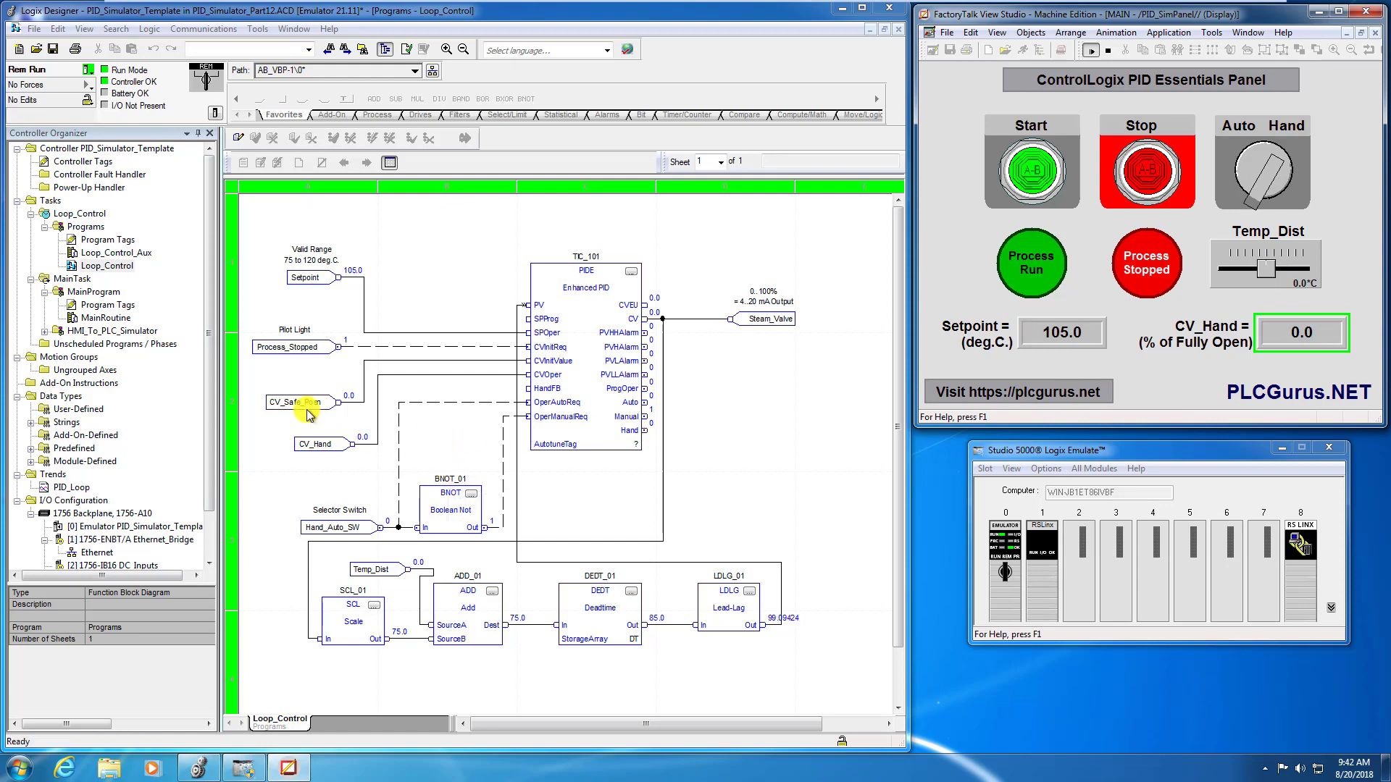
- Open the PID_Loop trend, log until the process temperature settles, and restart the logging for a fresh capture
double_click(70, 487)
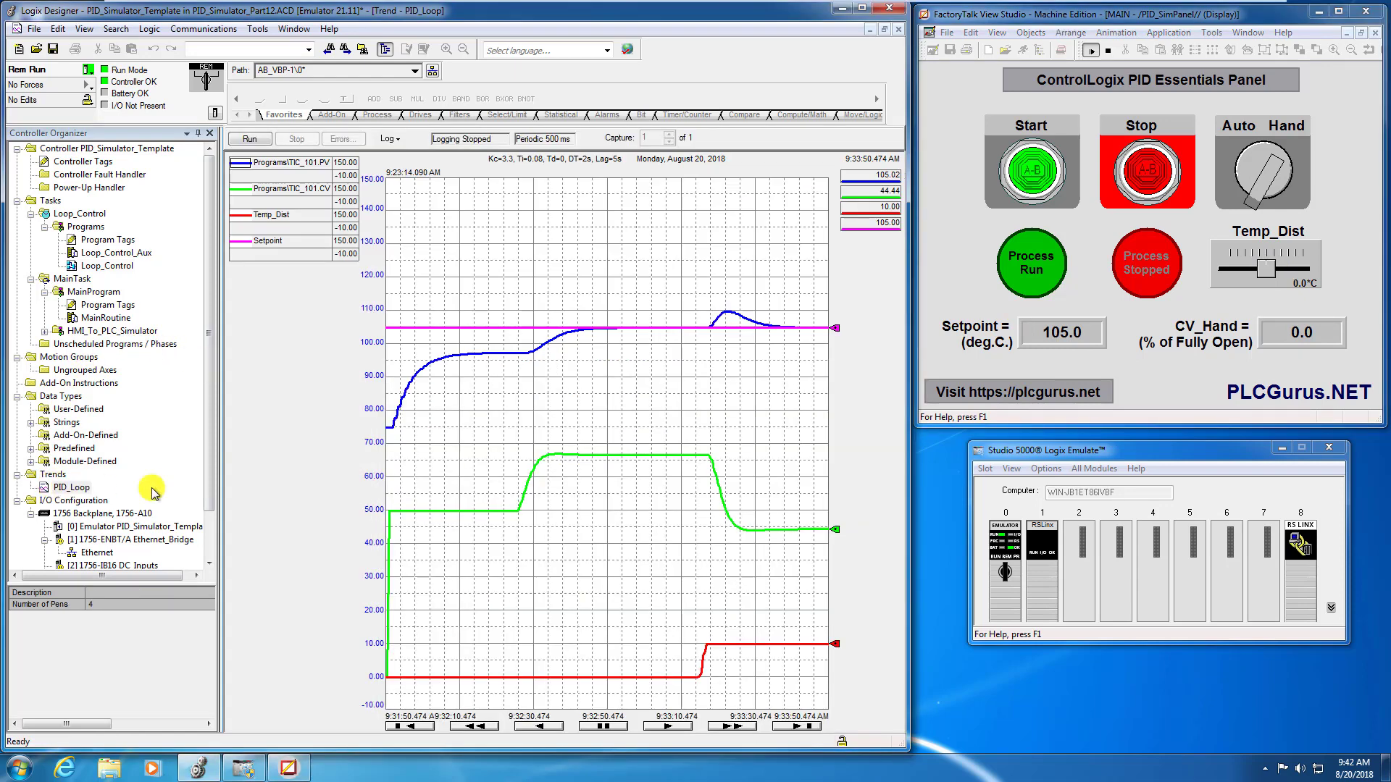
left_click(249, 138)
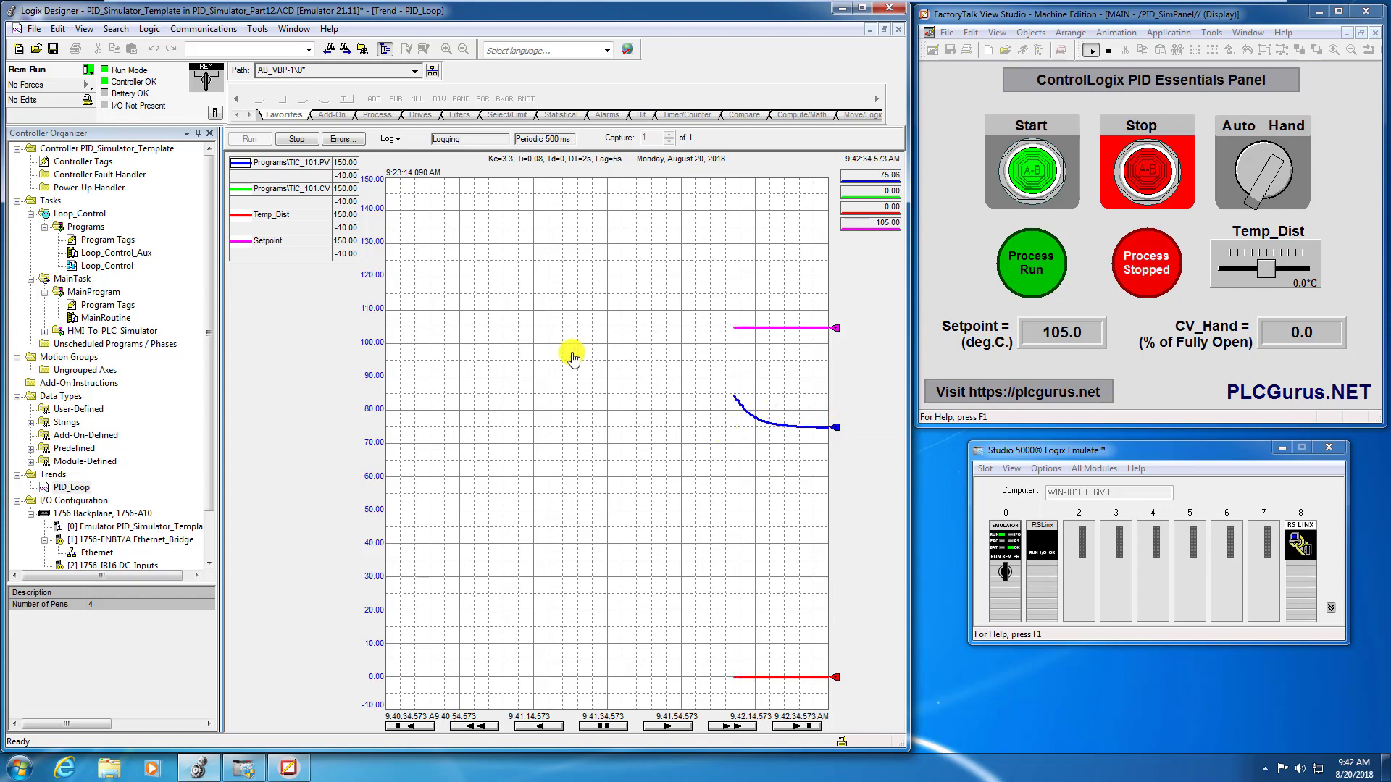
left_click(294, 140)
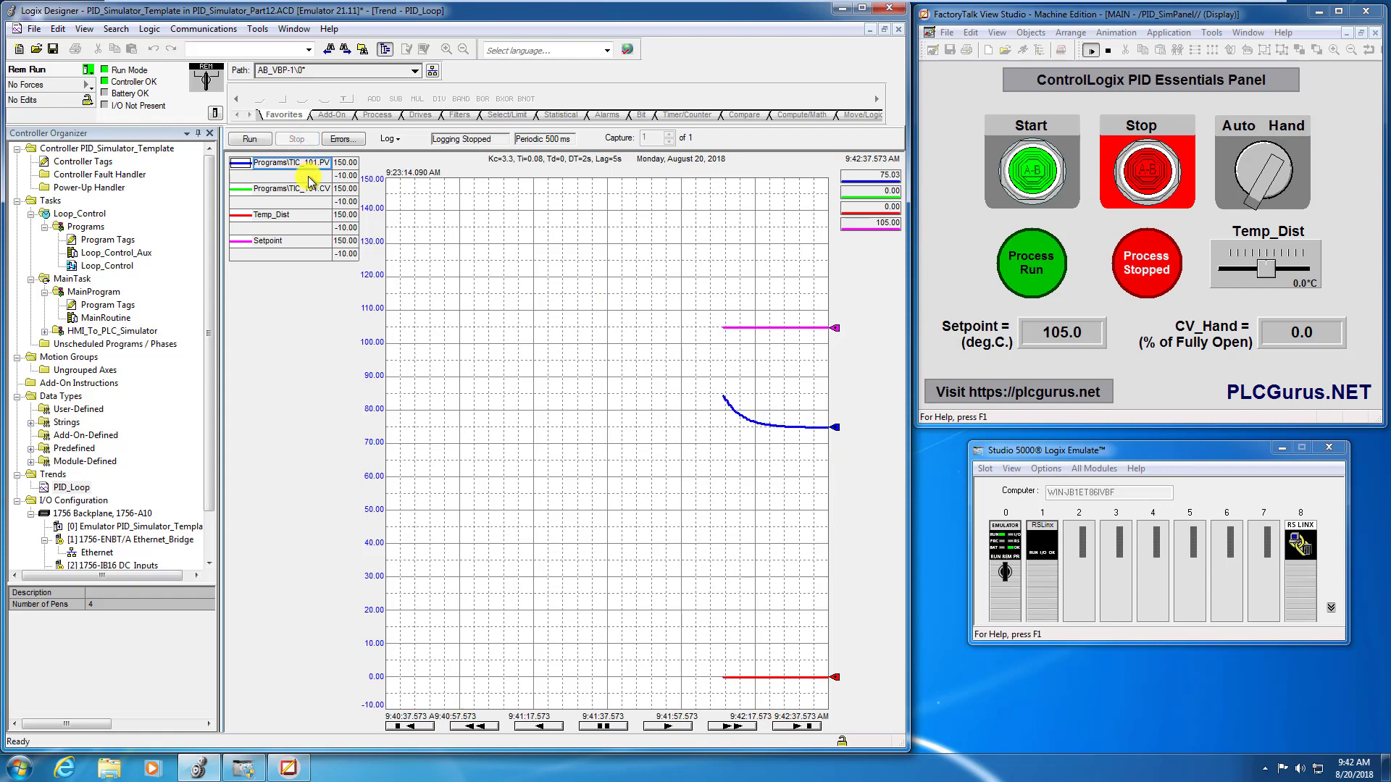
left_click(255, 139)
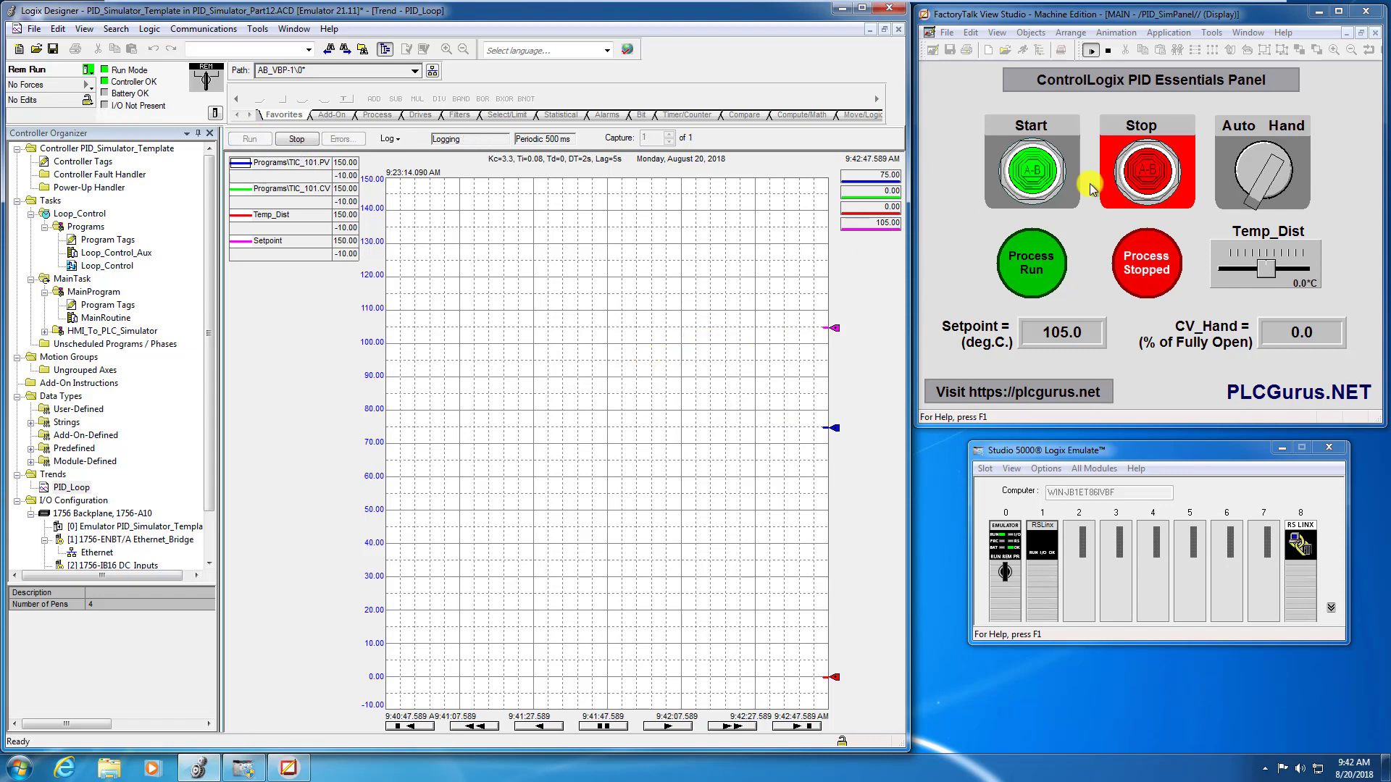
- Start the process, set CV_Hand to 50 % open, and watch the process temperature level out on the trend
left_click(1032, 166)
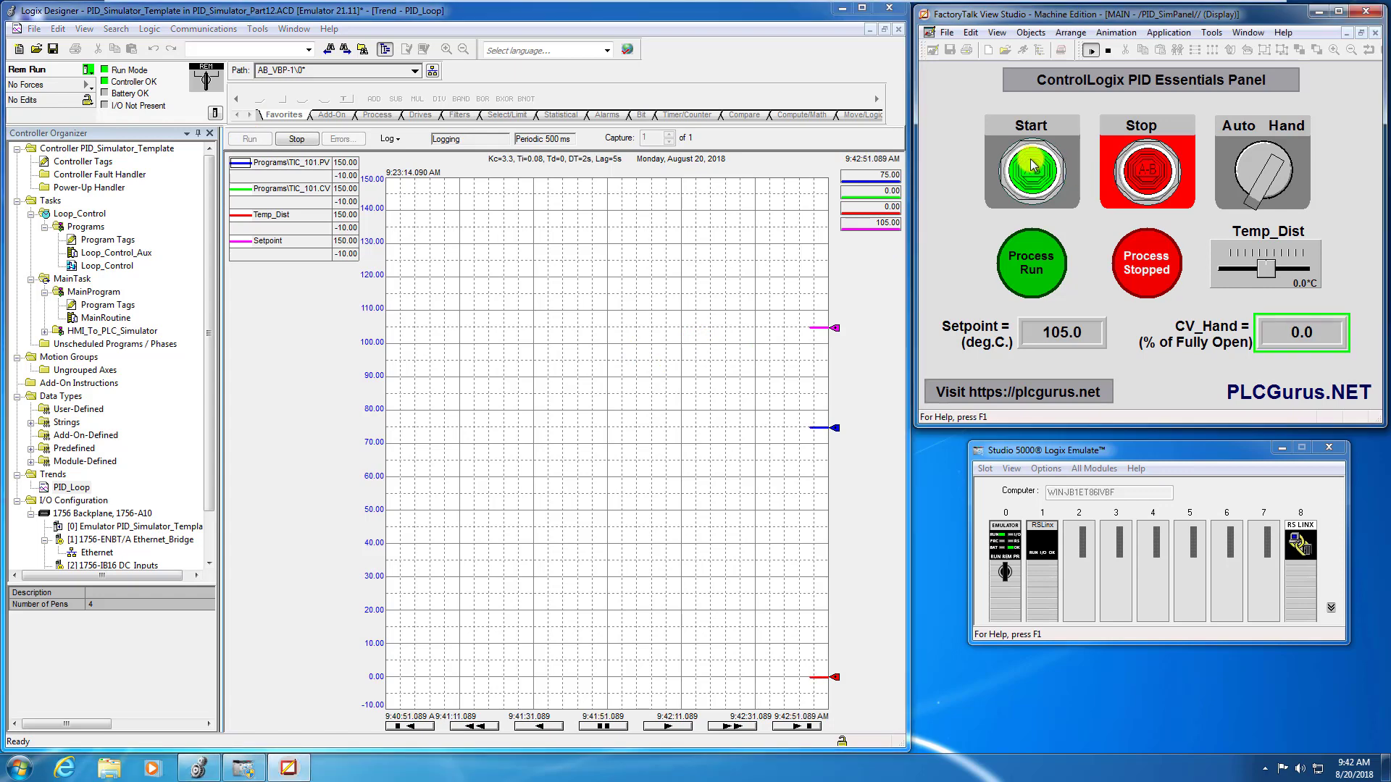
left_click(1304, 326)
left_click(688, 393)
left_click(695, 523)
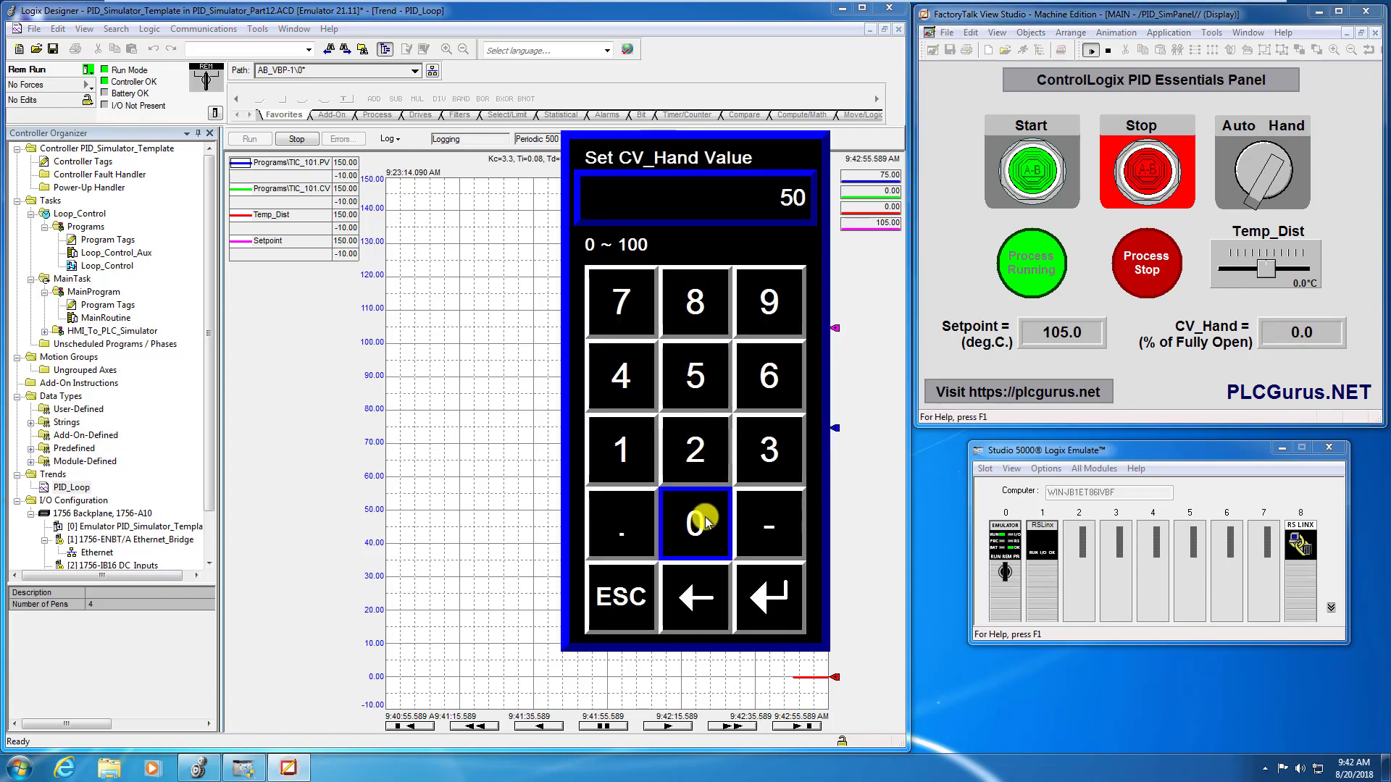
left_click(769, 595)
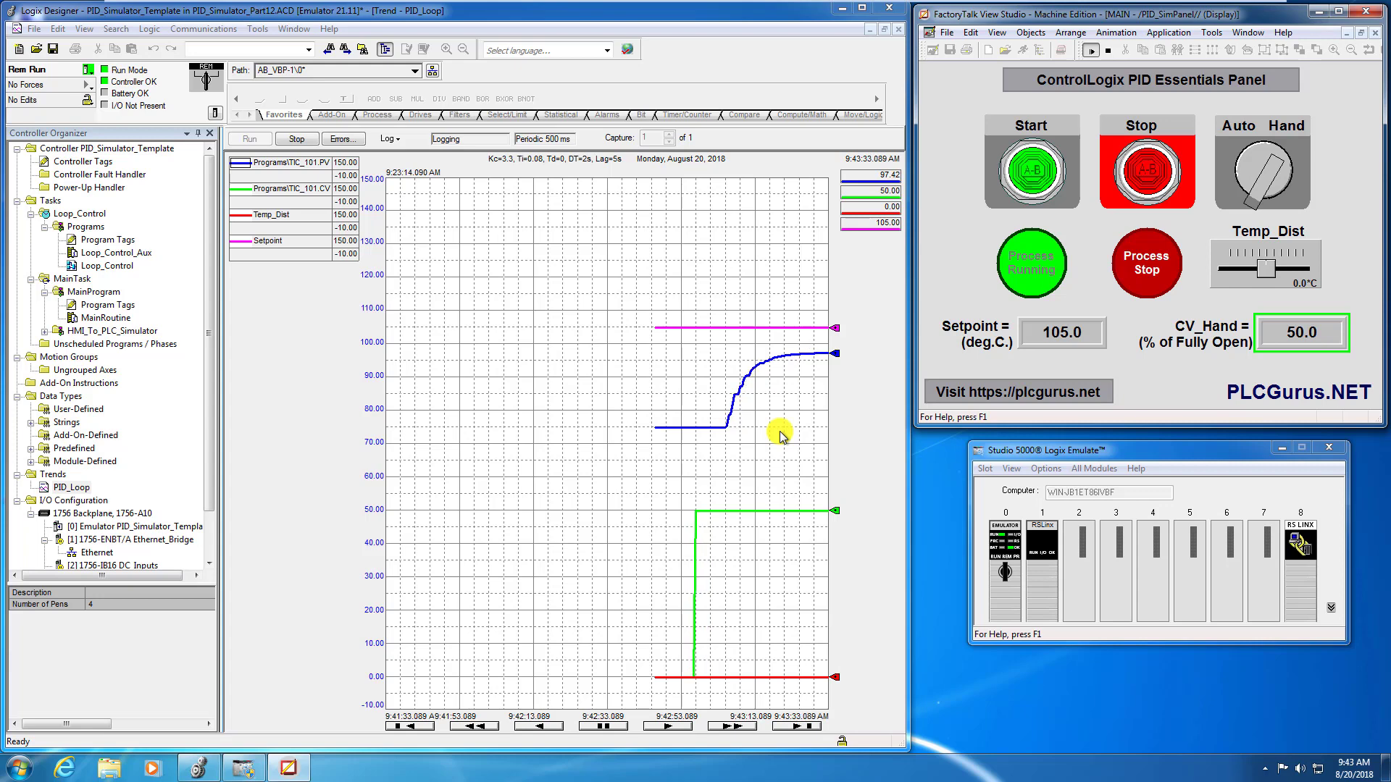
mouse_move(836, 355)
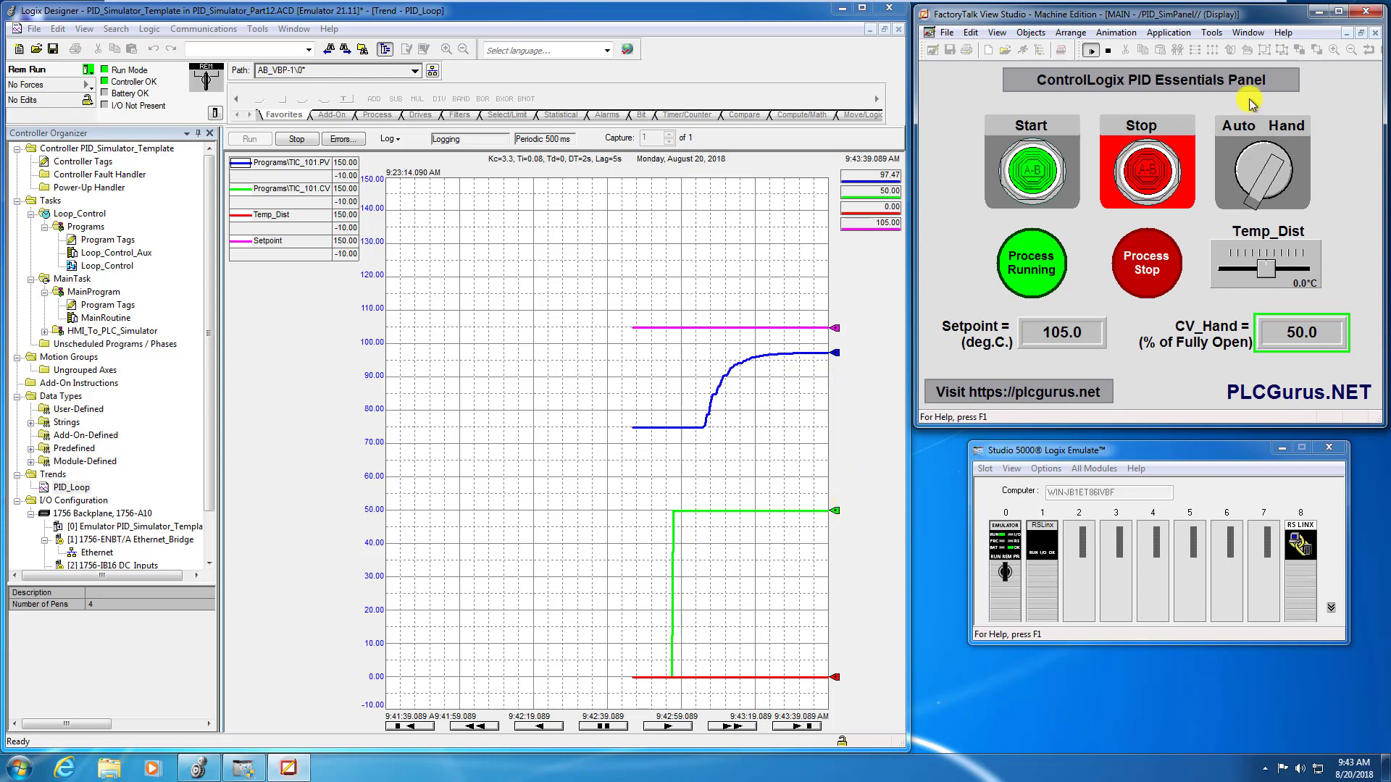
- Switch the loop to Auto, watch its response on the trend, and apply a 10.0 °C Temp_Dist disturbance
left_click(1271, 138)
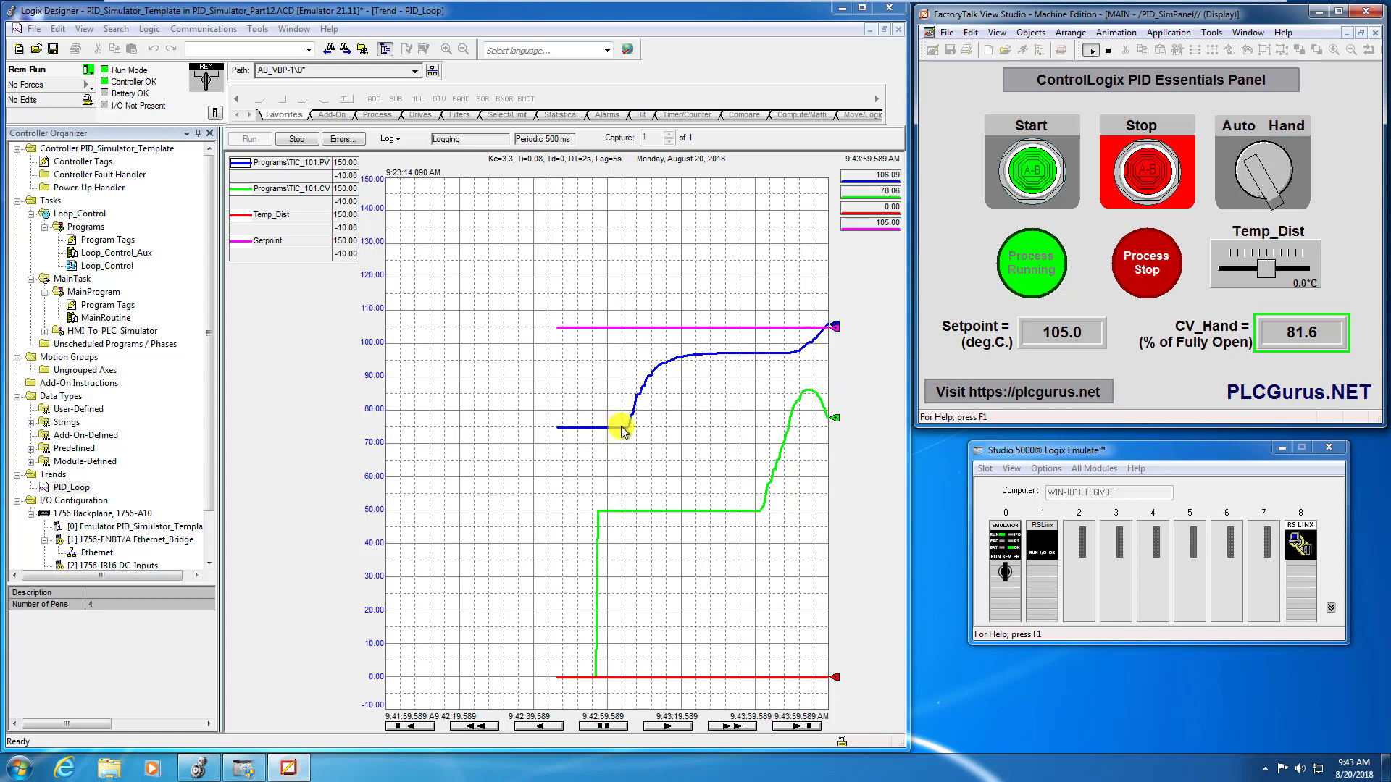
mouse_move(623, 430)
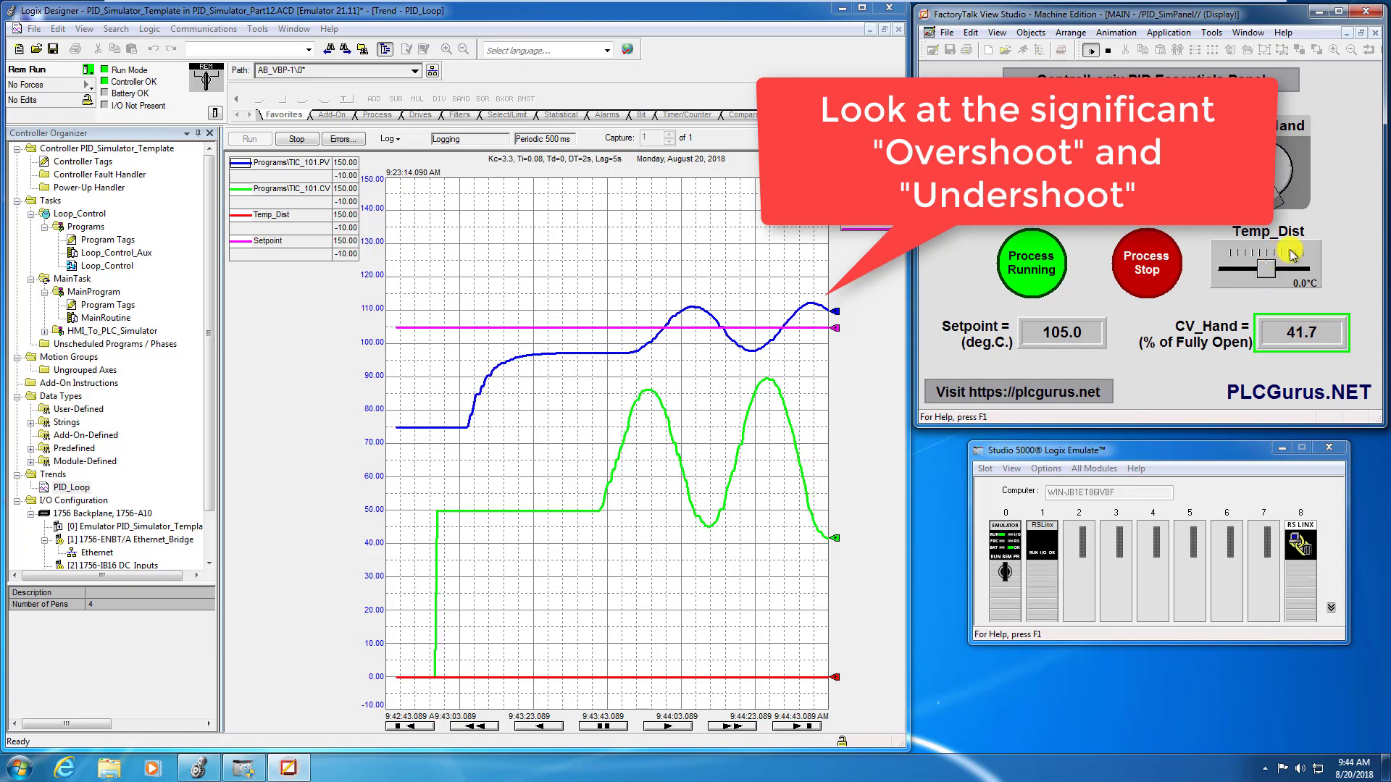
left_click(1313, 269)
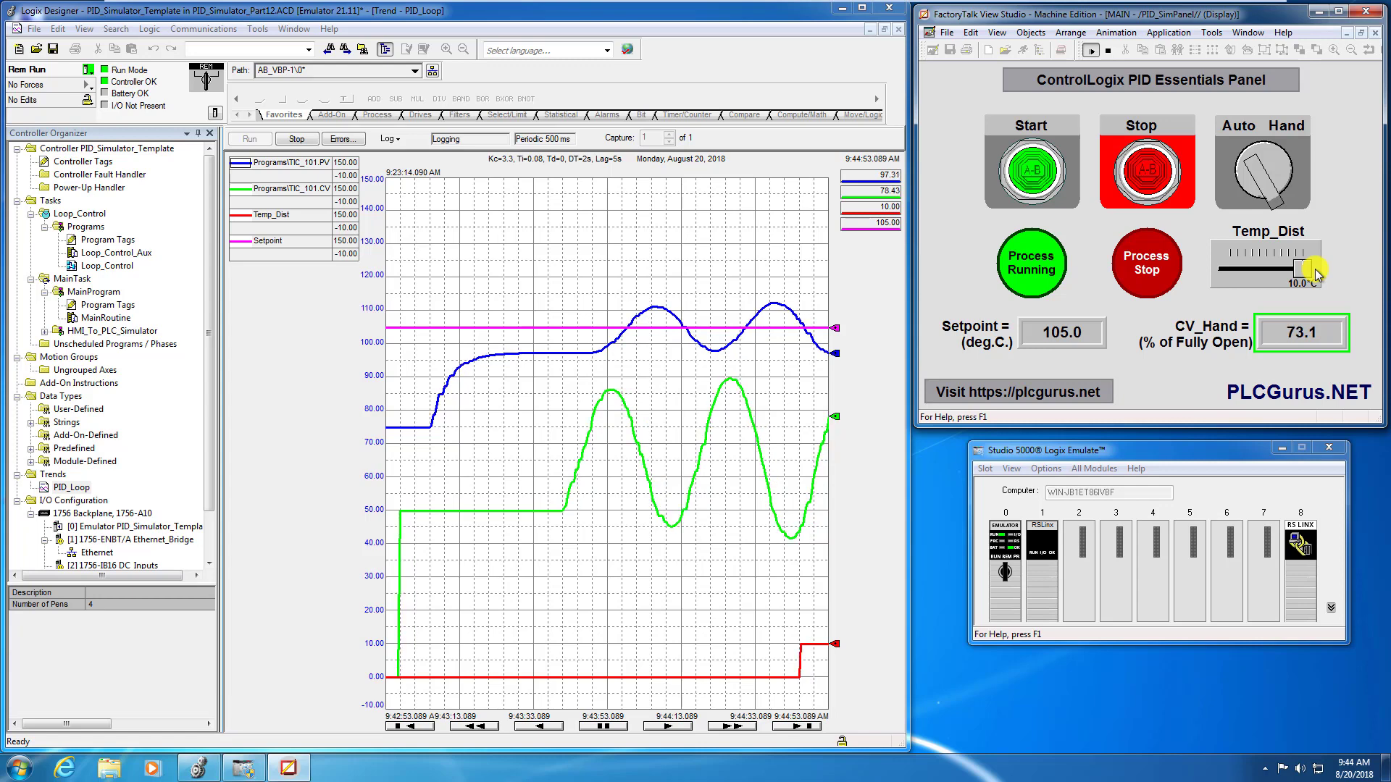
- Set the trend chart's X-axis time span to 3 minutes and watch the loop's response to the disturbance
right_click(542, 418)
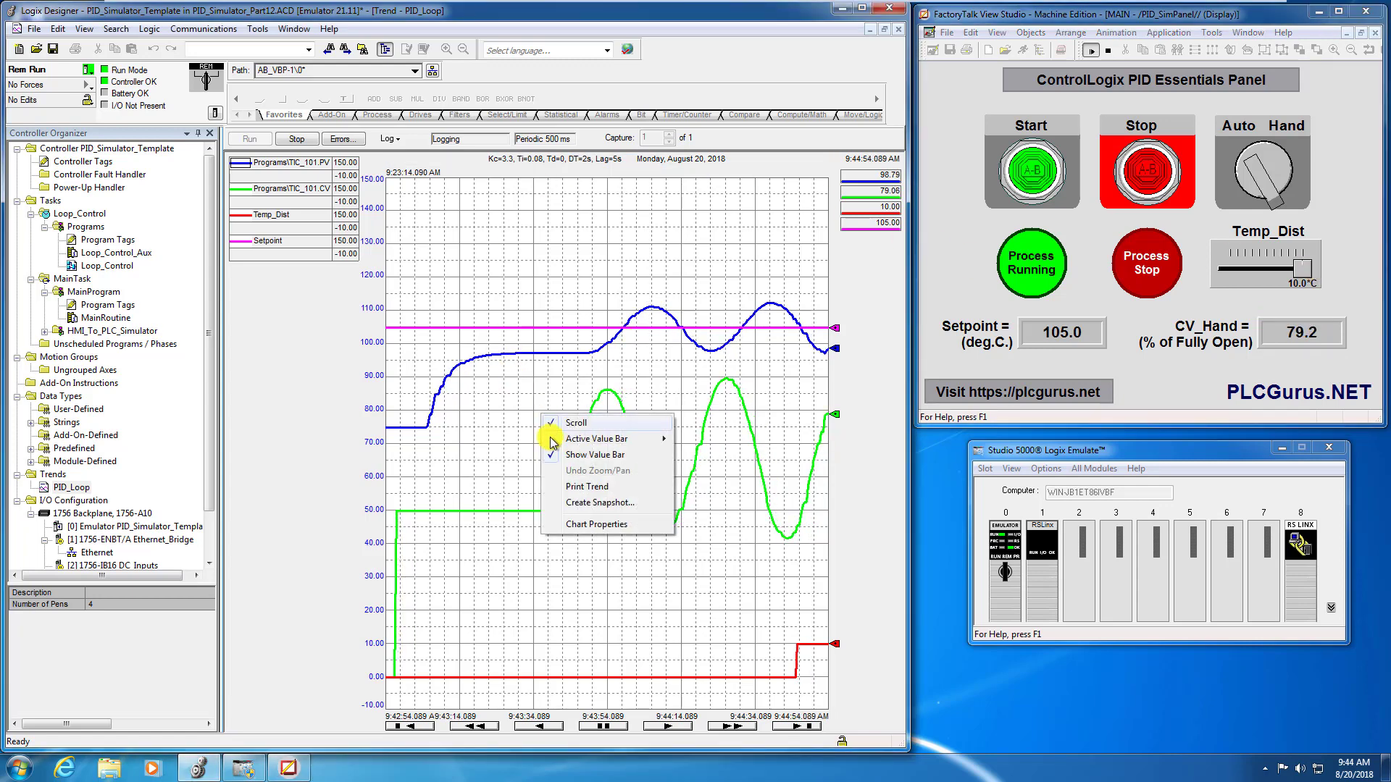
left_click(595, 523)
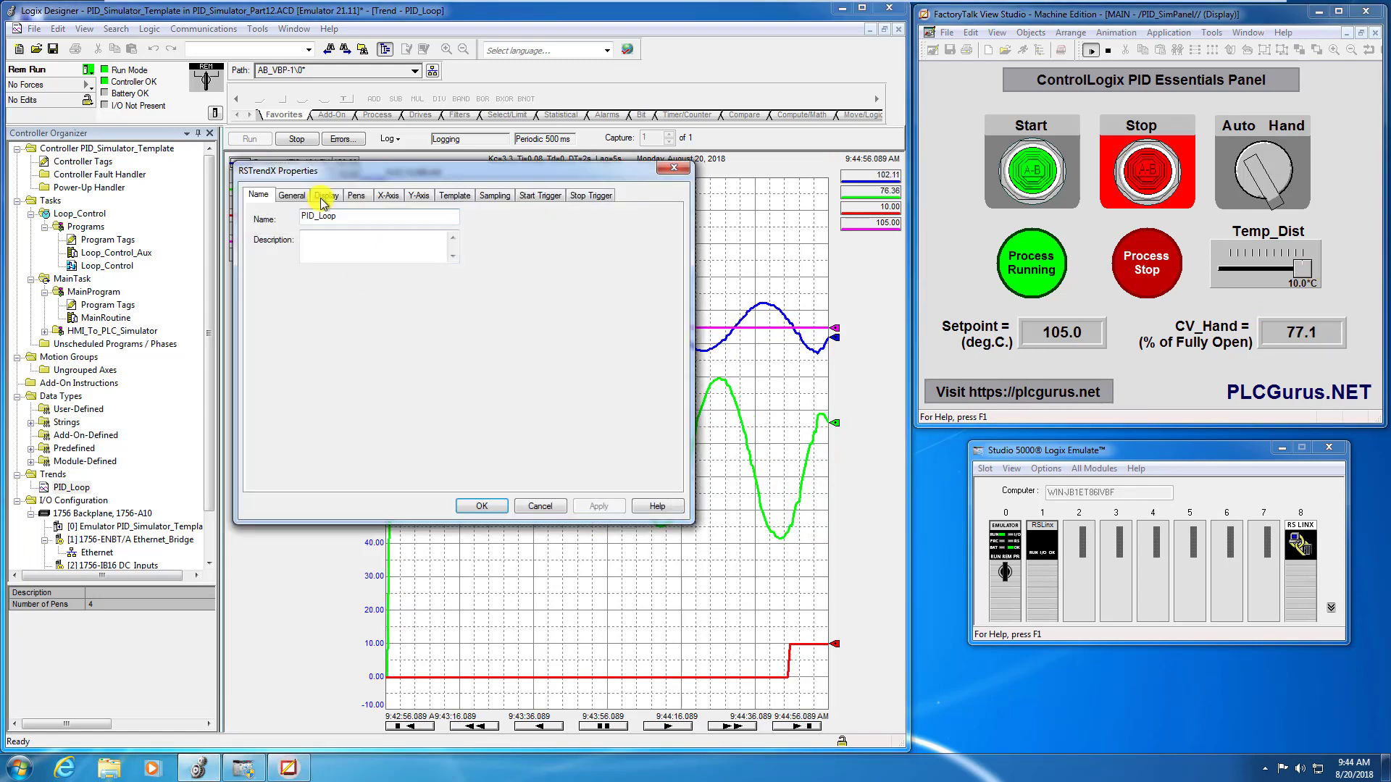
left_click(388, 195)
double_click(301, 312)
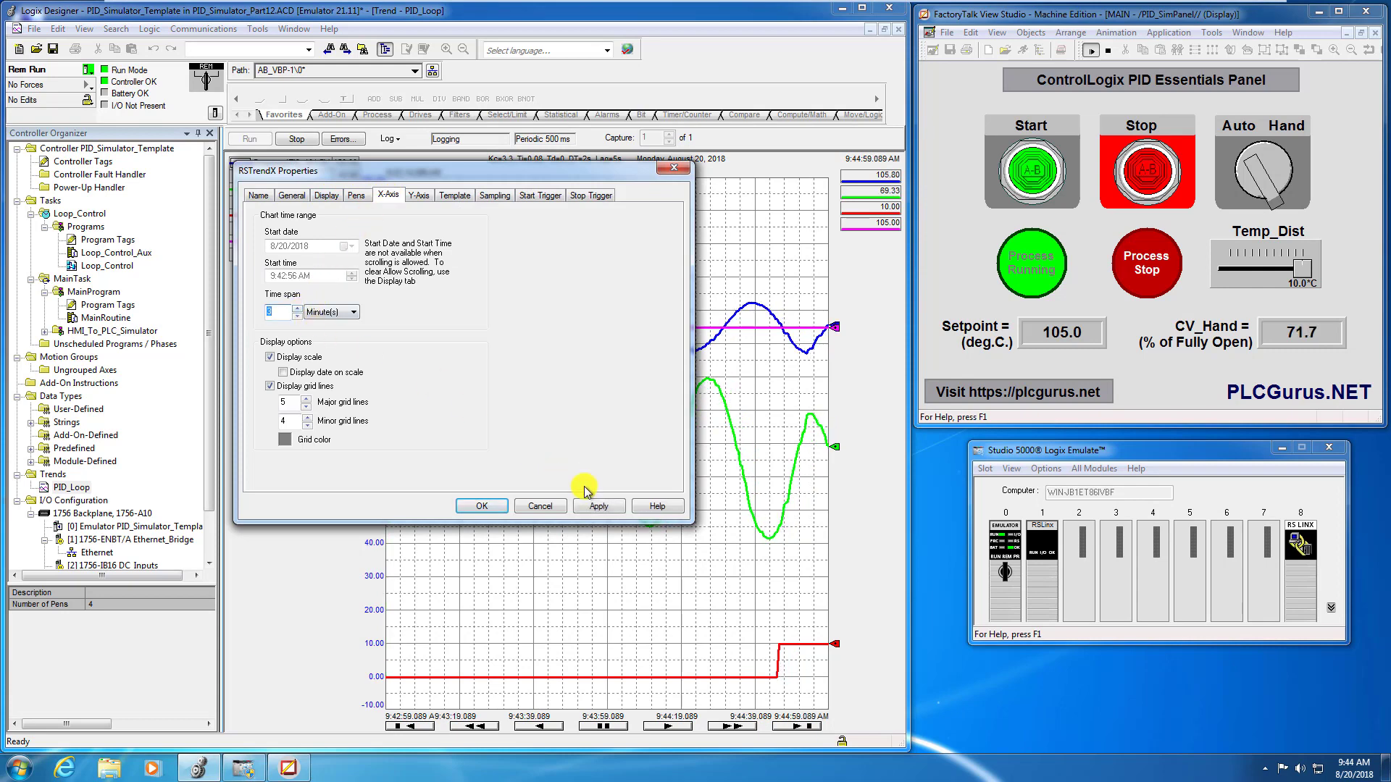
left_click(482, 506)
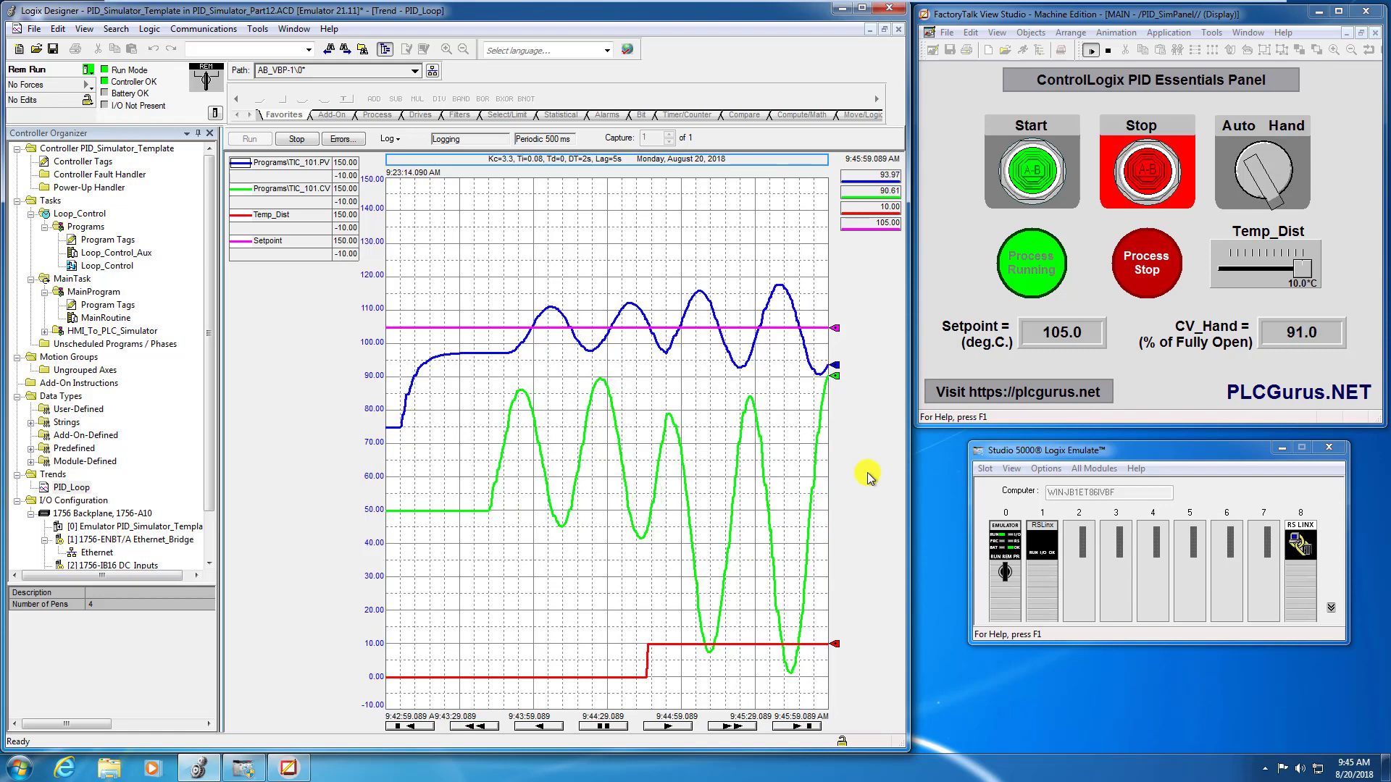
- Stop the trend logging and change the graph title to "Kc=3.3, Ti=0.08, Td=0, DT=8s, Lag=5s"
left_click(299, 138)
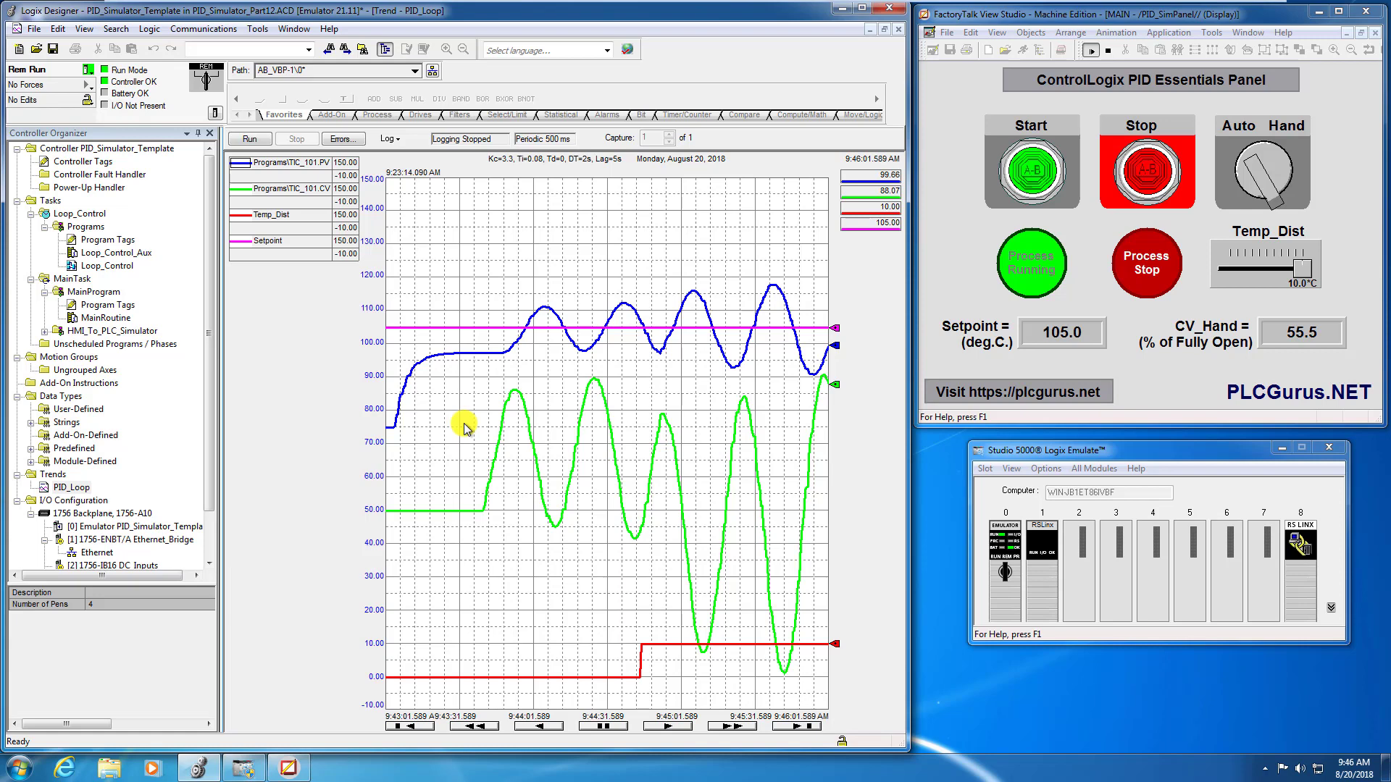
double_click(556, 161)
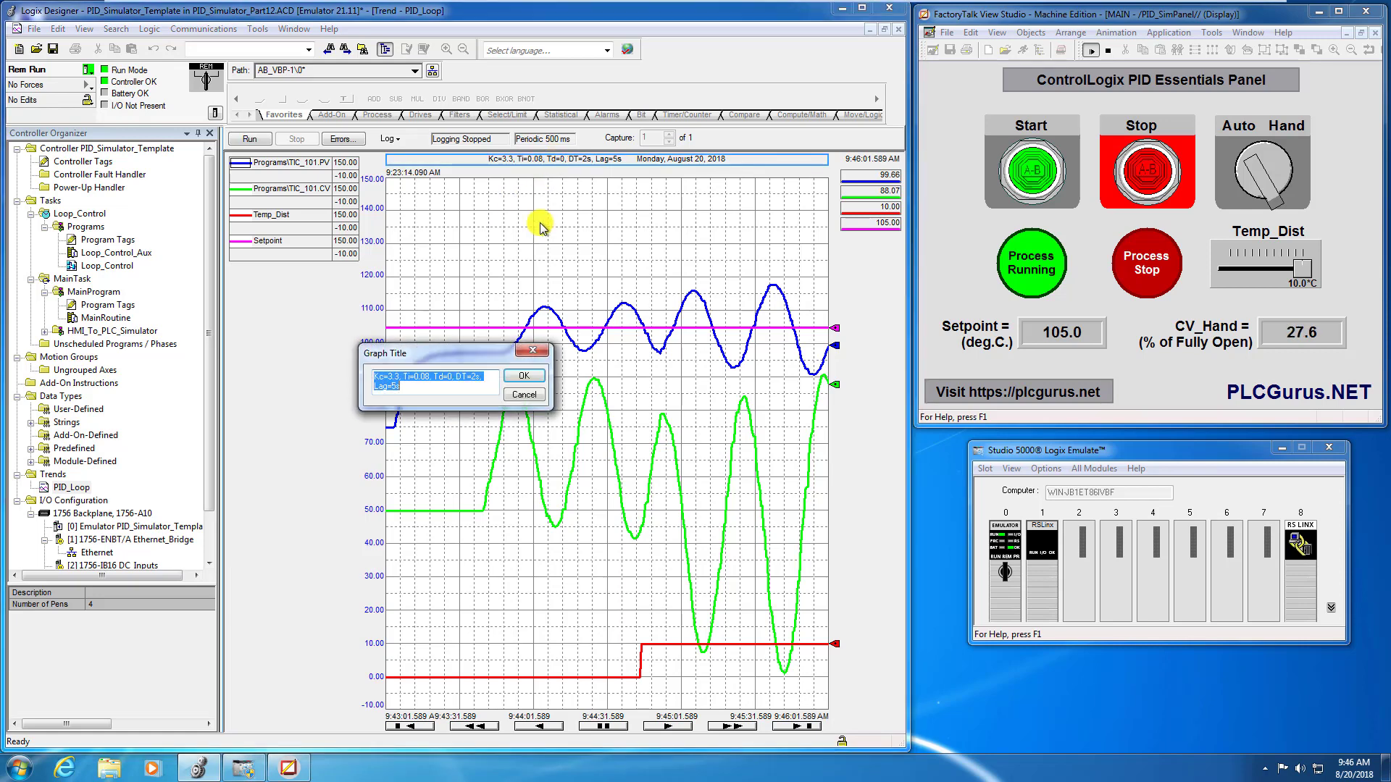
left_click(472, 376)
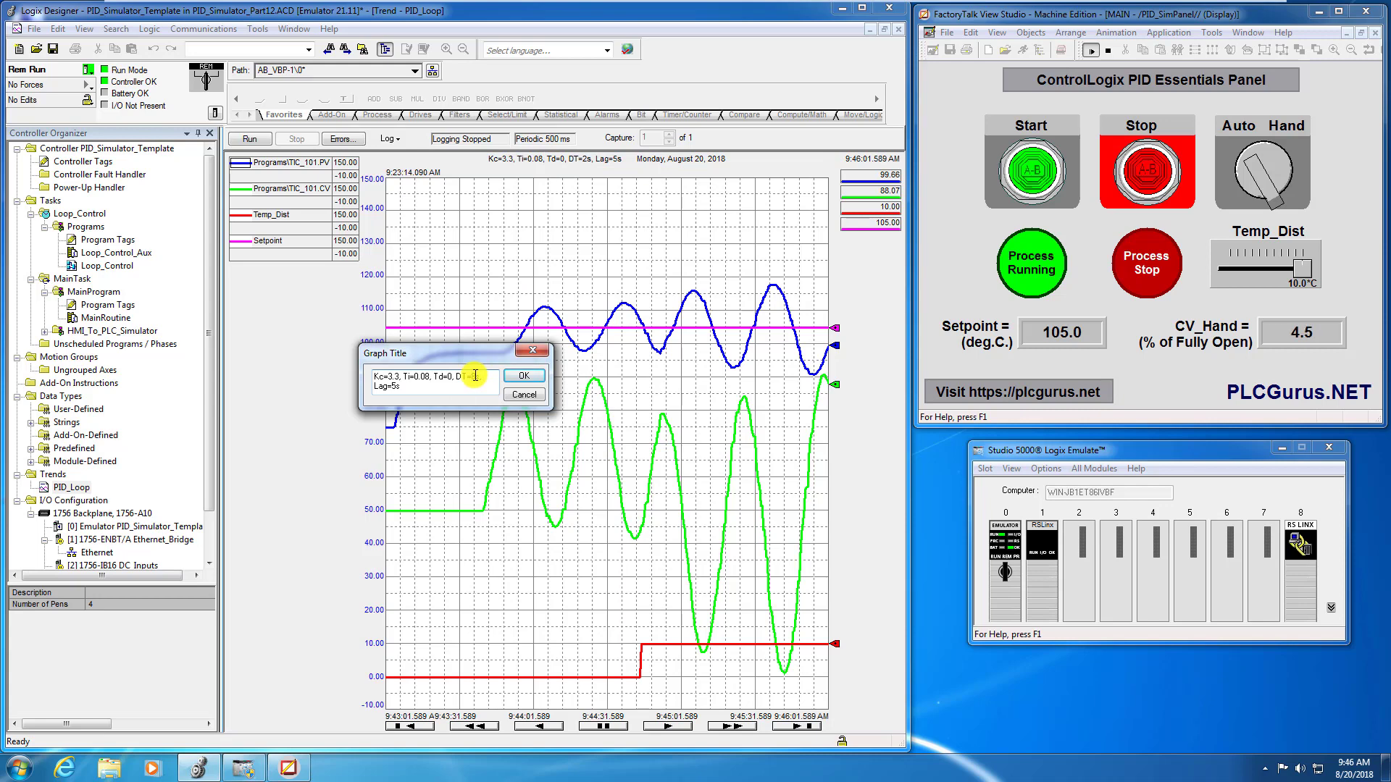
key("BackSpace")
type("8")
left_click(524, 376)
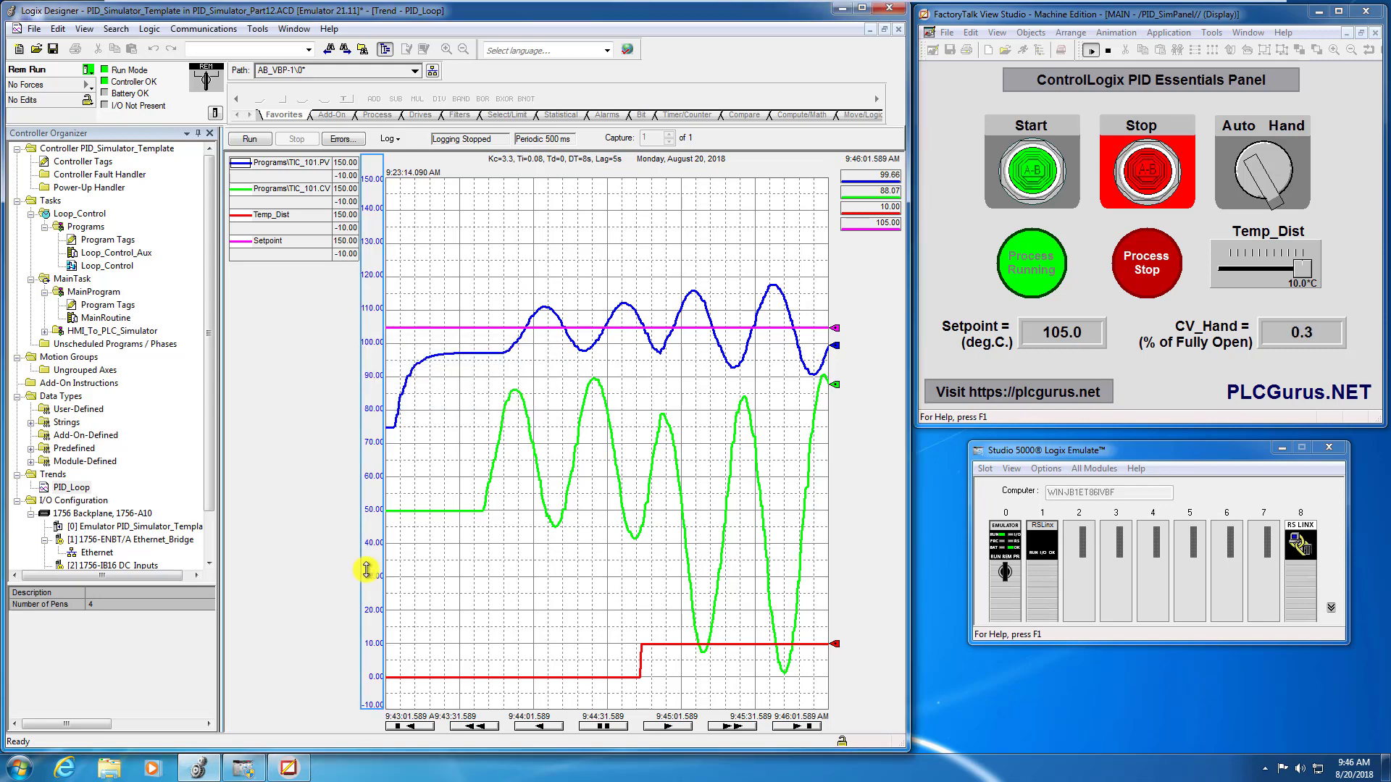
- Capture the trend chart with the Snipping Tool, save it as the PNG file DT8 in the Pictures library, and close the tool
left_click(21, 766)
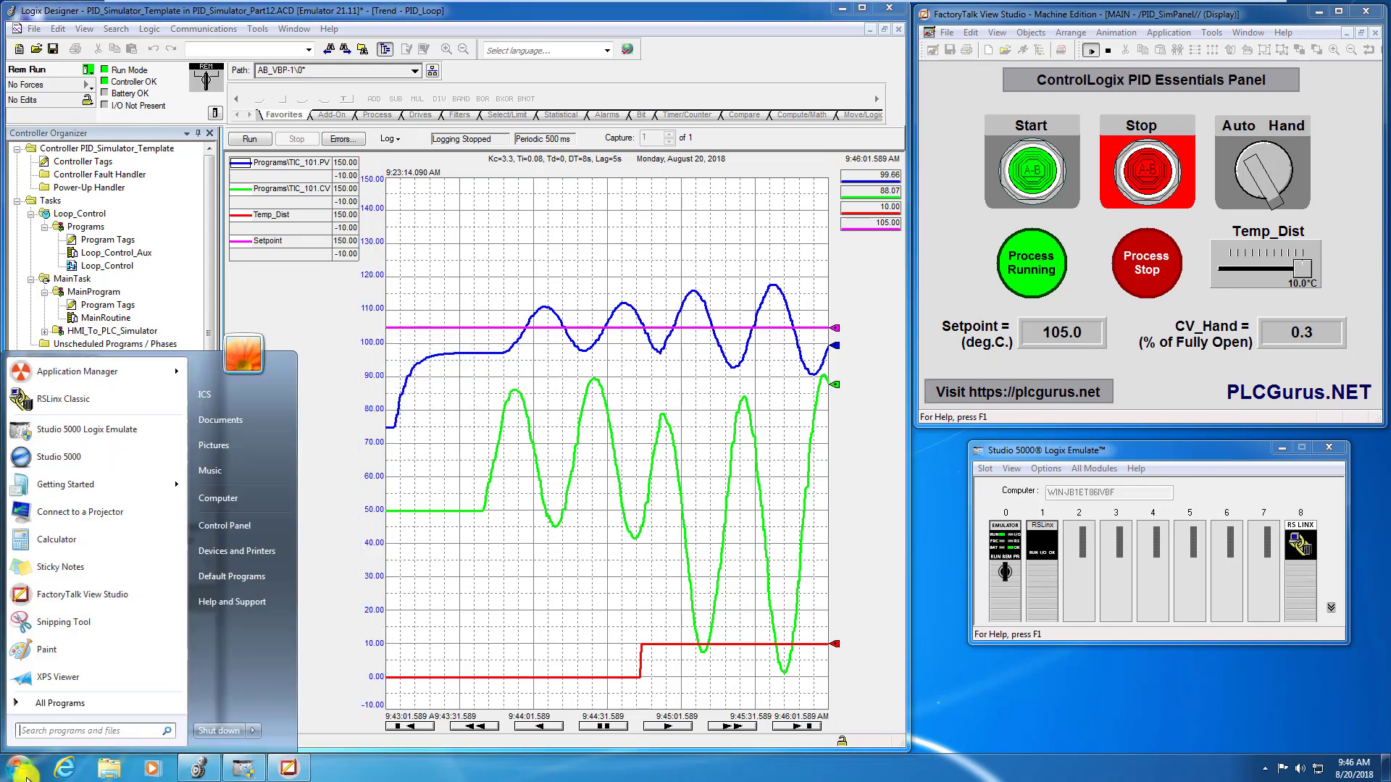
left_click(58, 624)
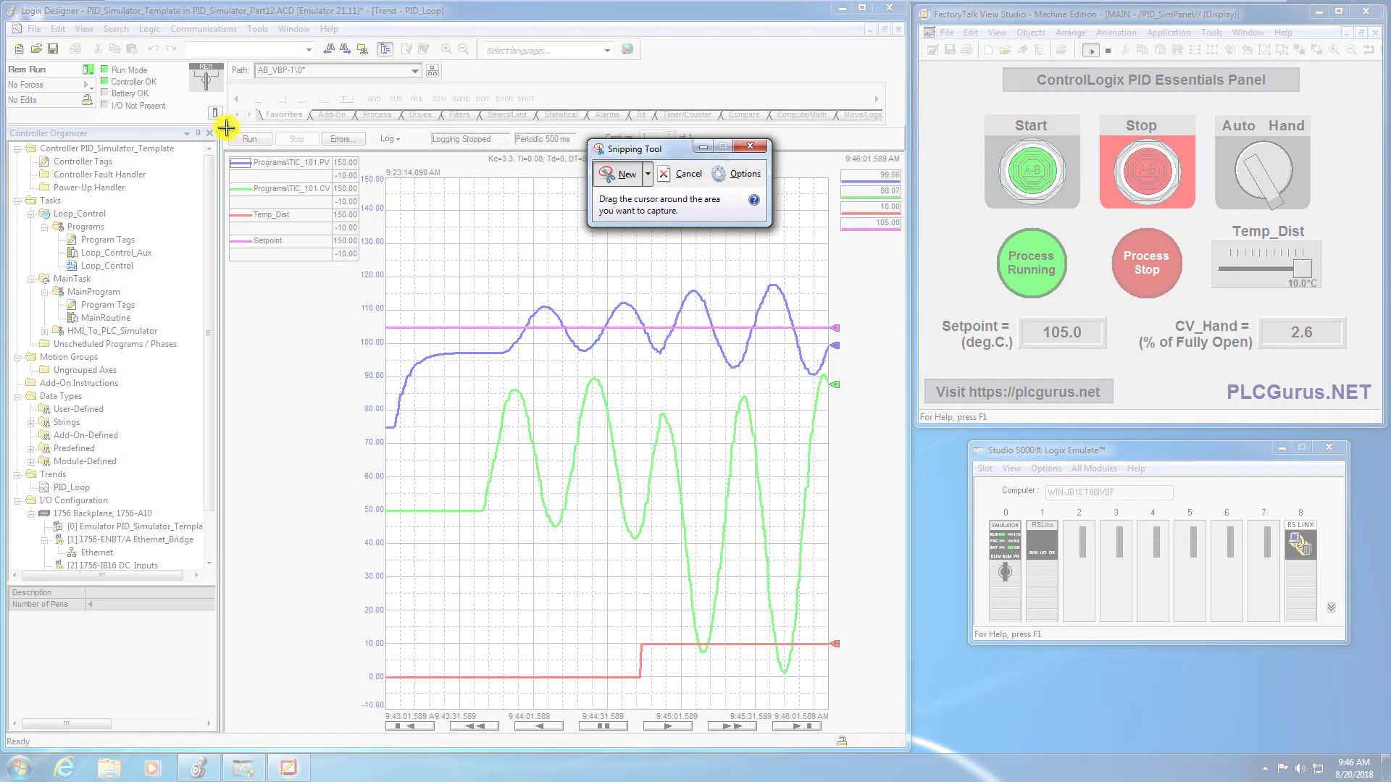
left_click_drag(222, 127, 909, 737)
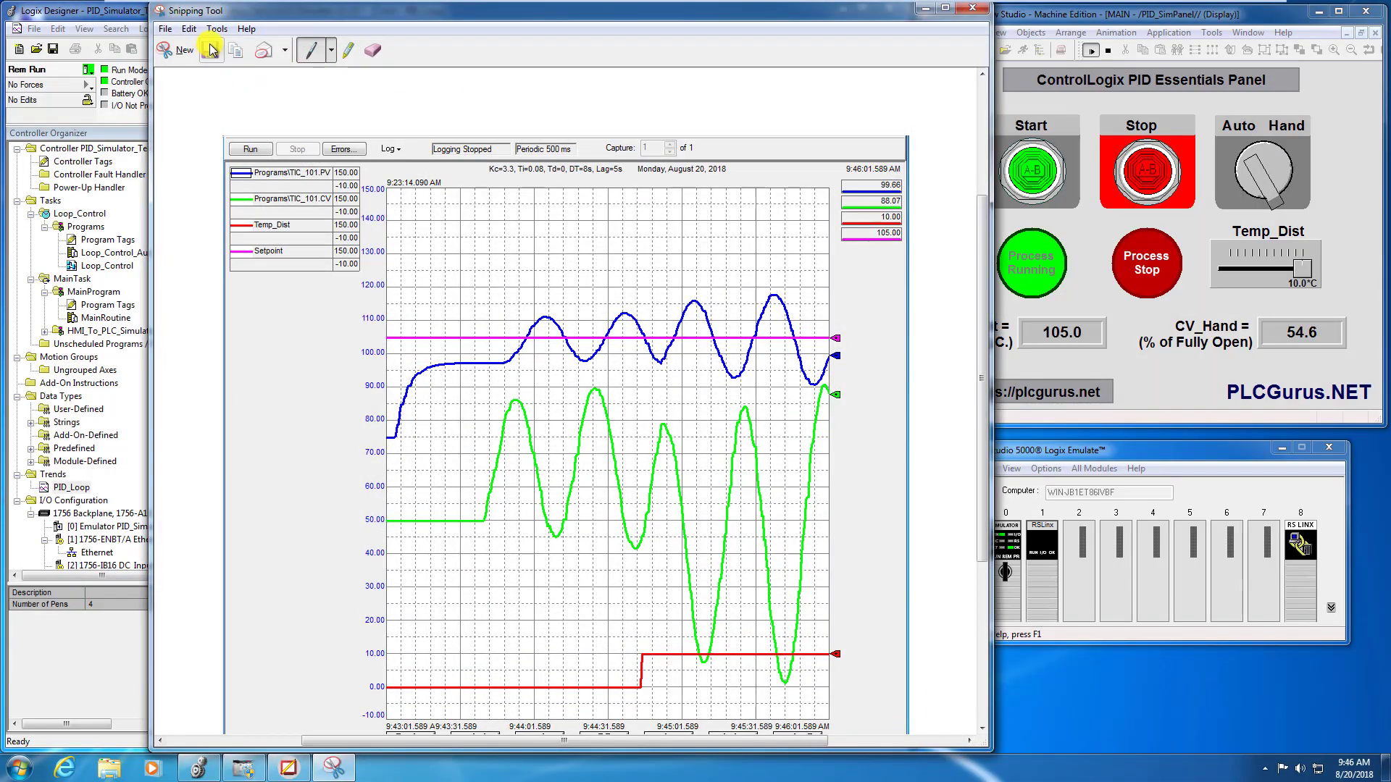
left_click(211, 49)
left_click(389, 220)
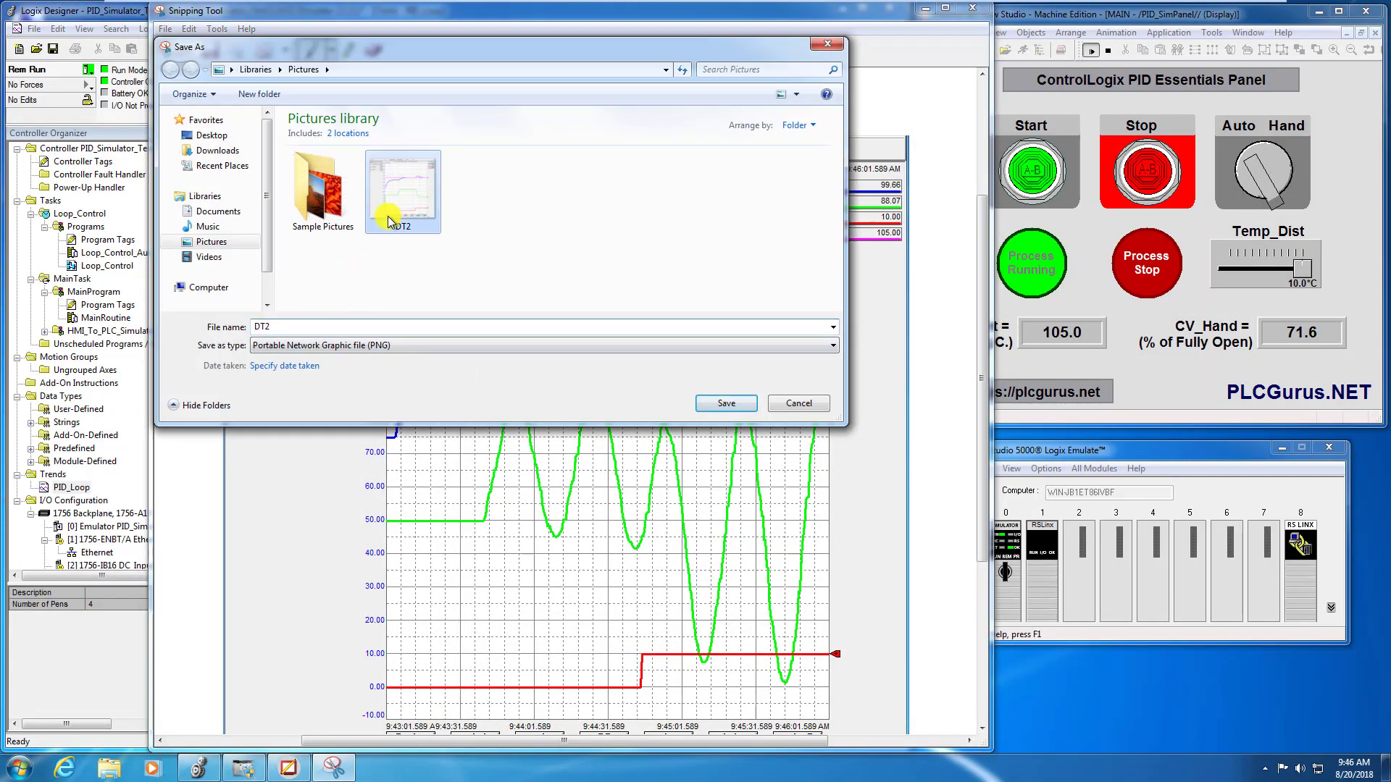
left_click(266, 325)
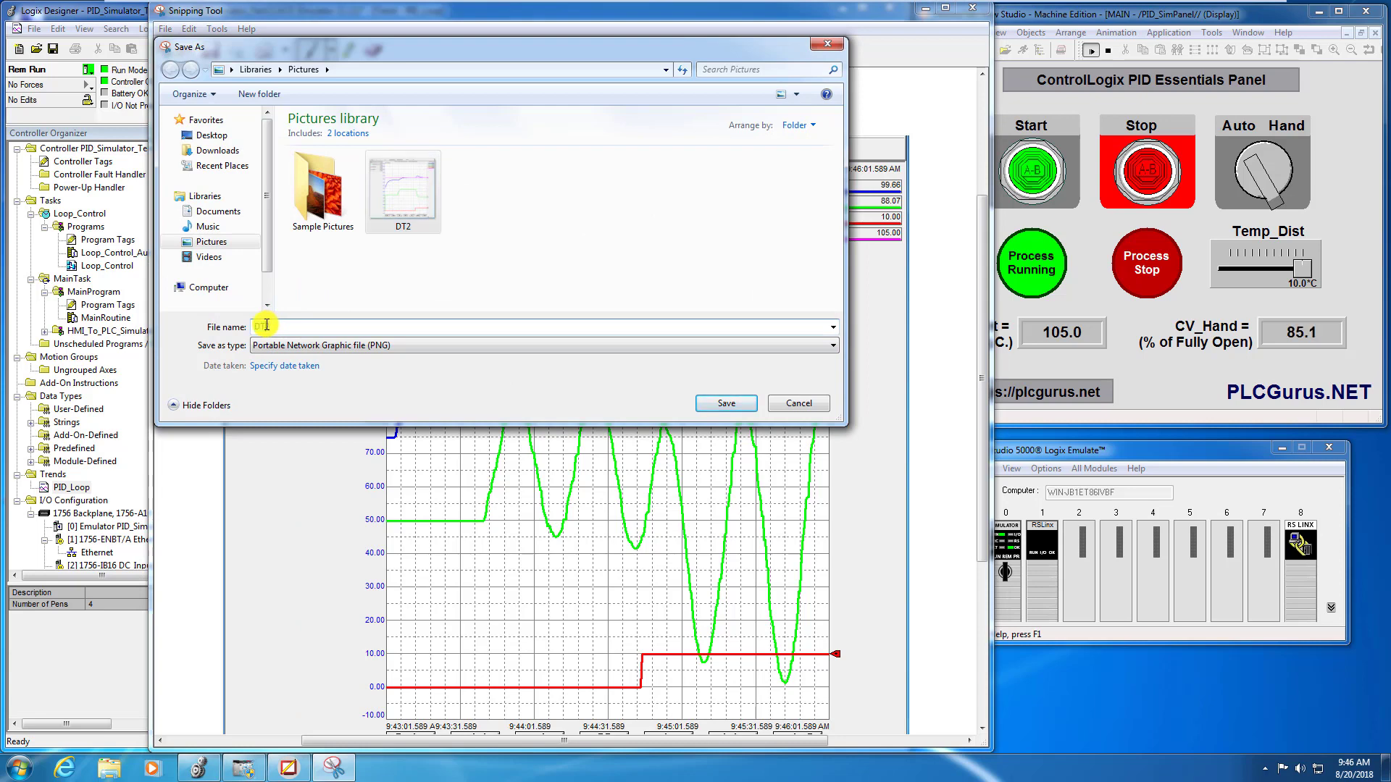
type("DT8")
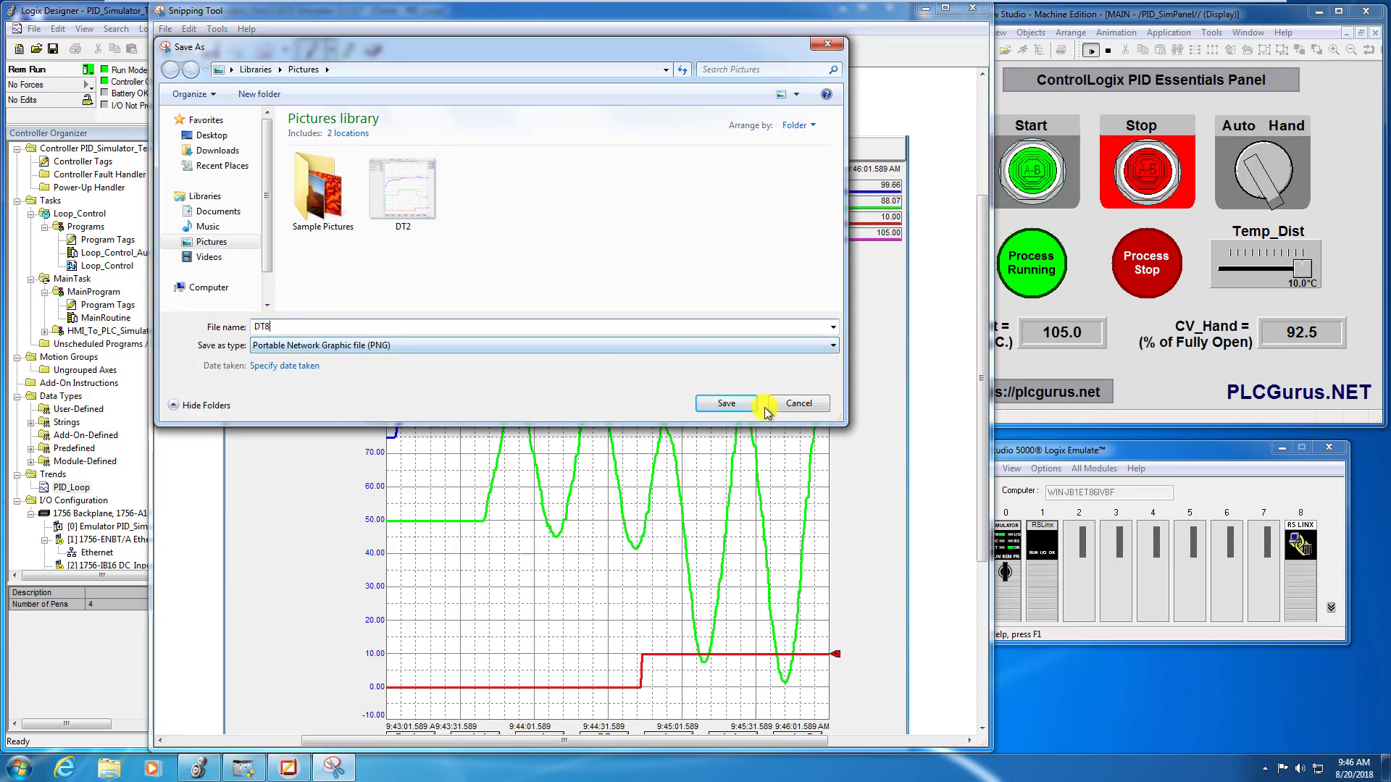
left_click(722, 403)
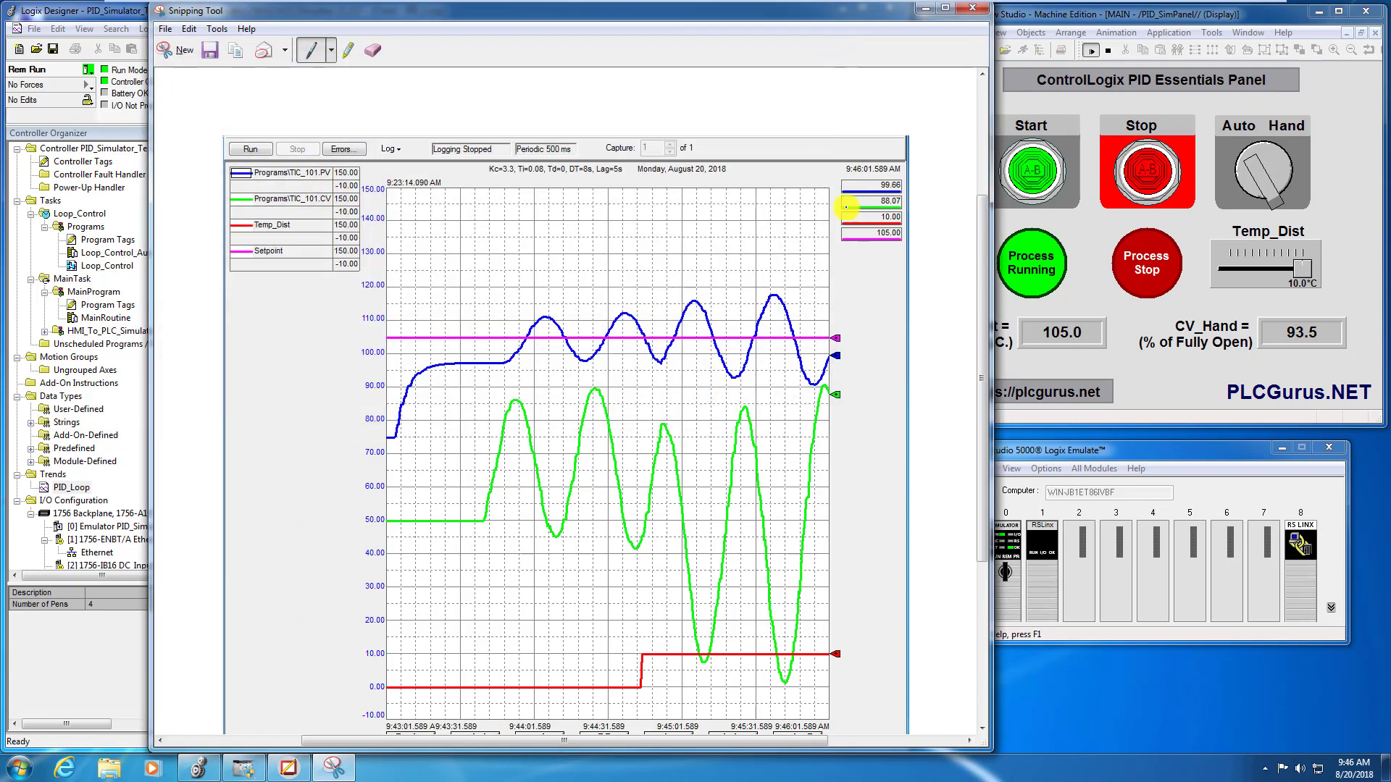
left_click(968, 12)
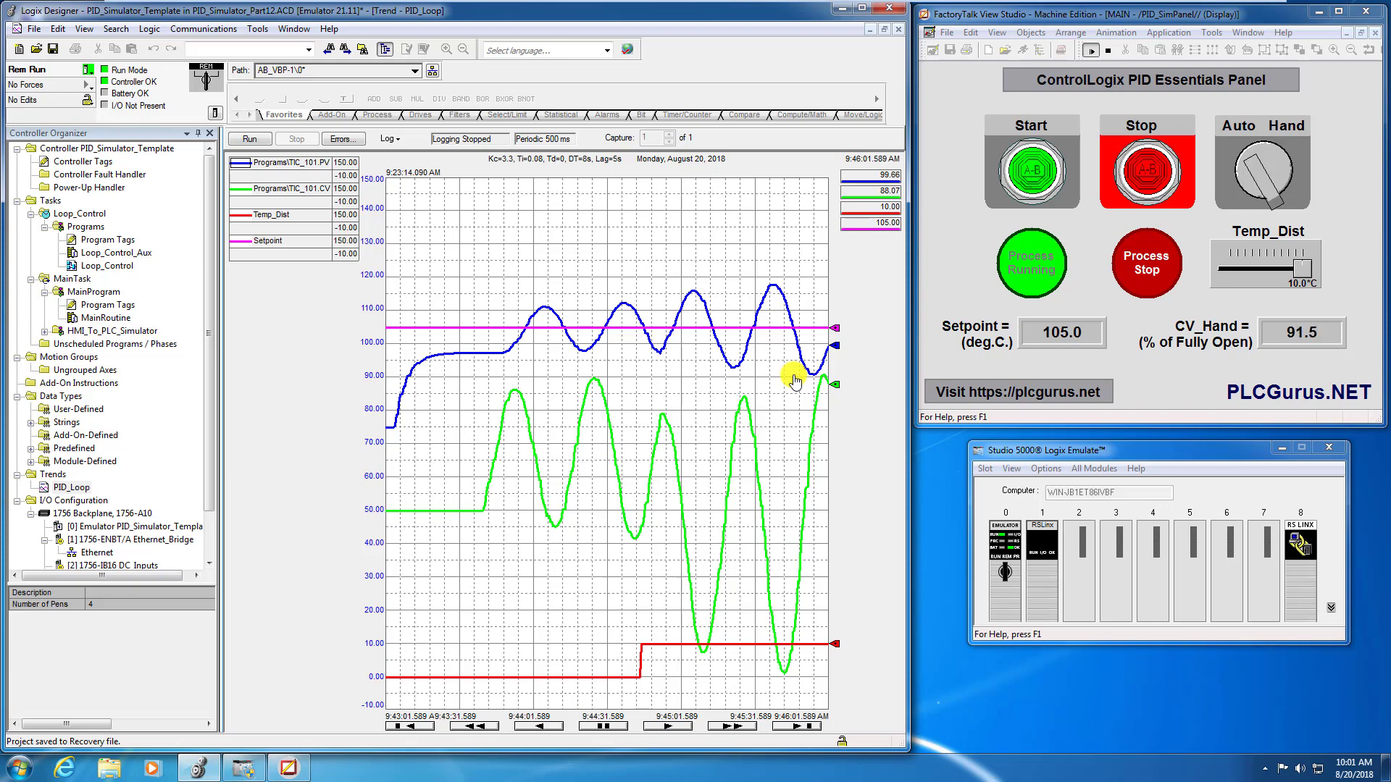
- Review the Loop_Control function block diagram and return to the PID_Loop trend
left_click(116, 266)
double_click(117, 267)
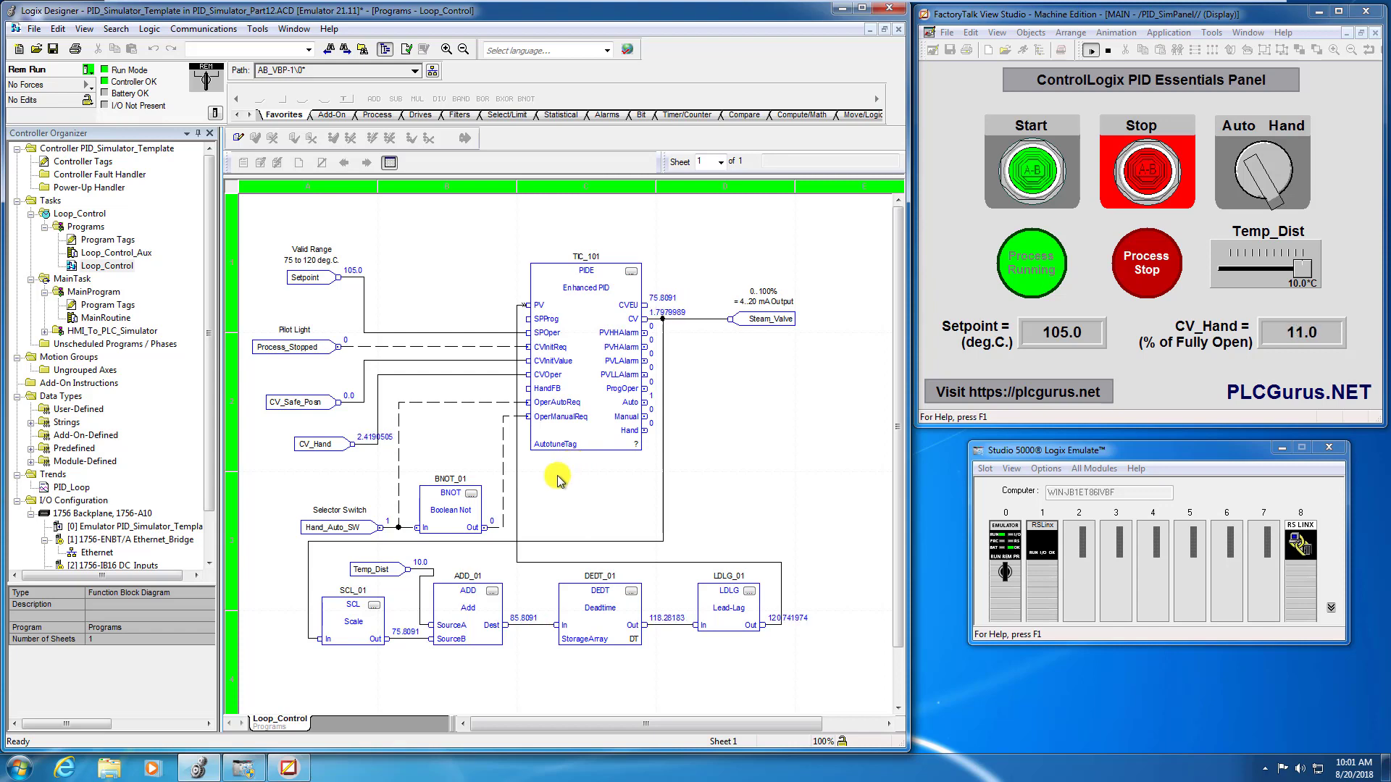
left_click(121, 268)
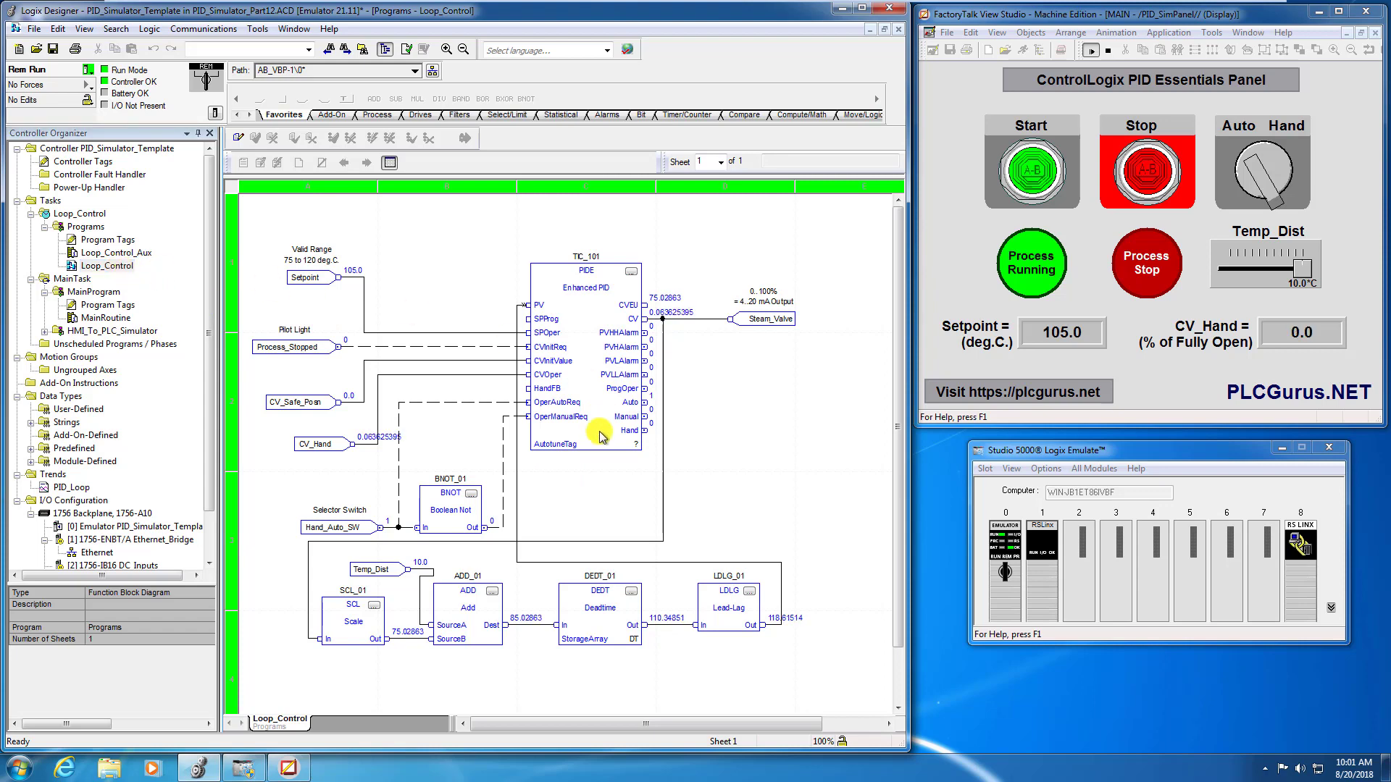
double_click(71, 486)
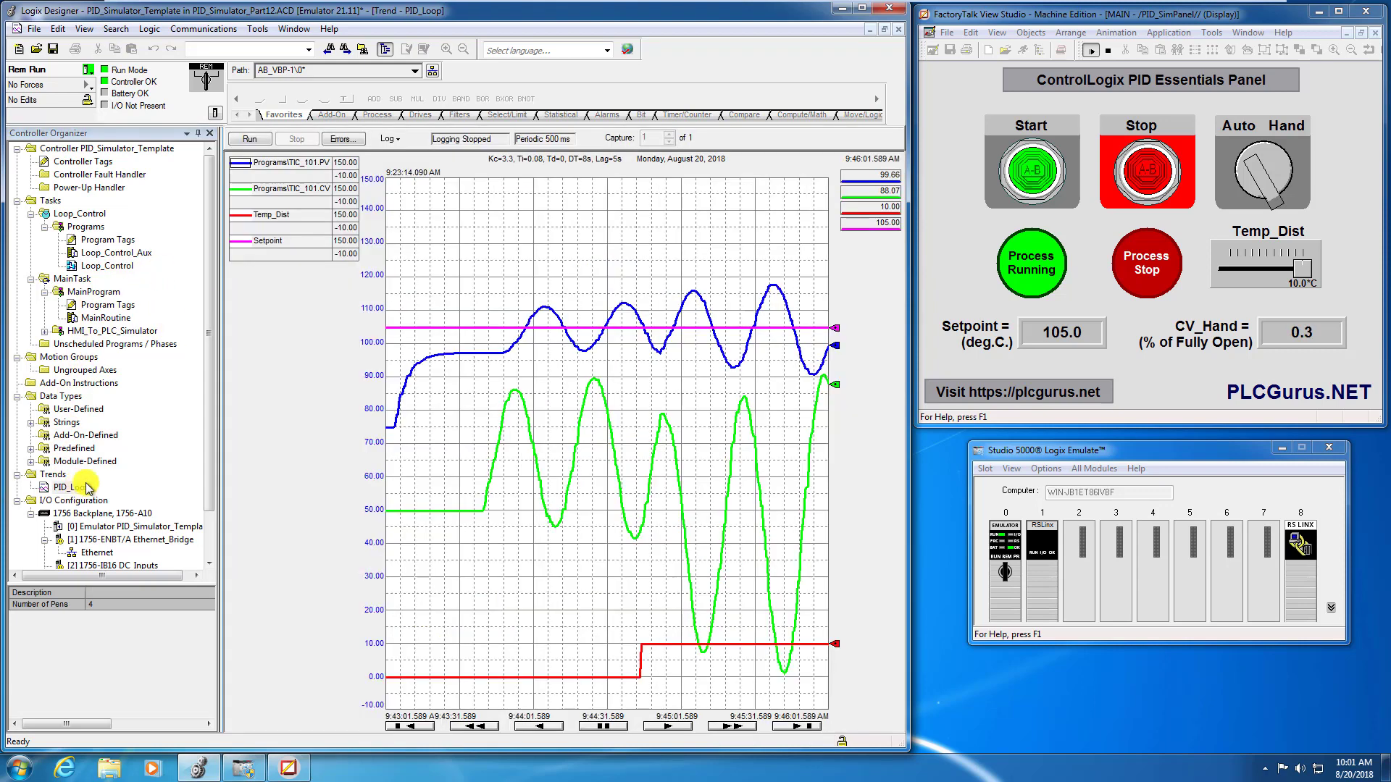